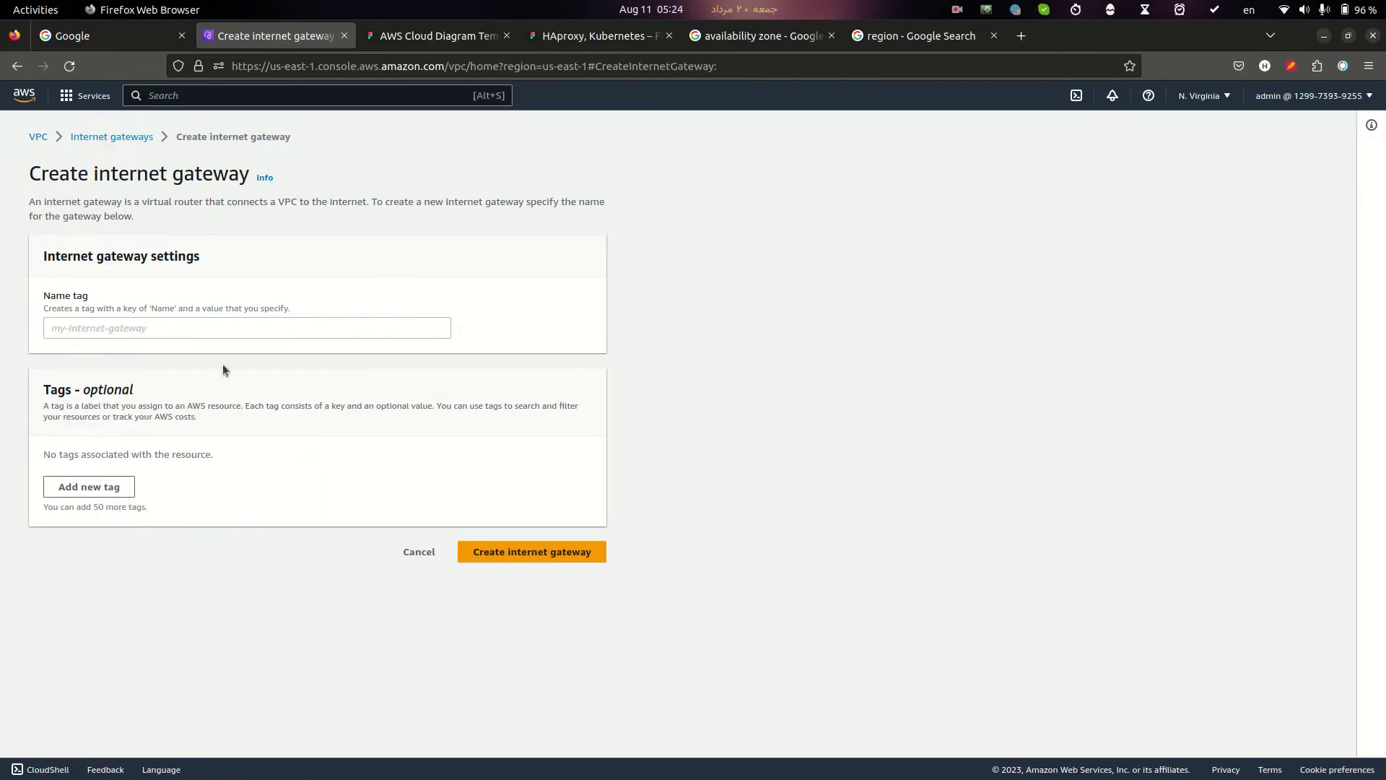
Create an internet gateway with the name tag app-igw.
type("app-igw")
key("alt+Tab")
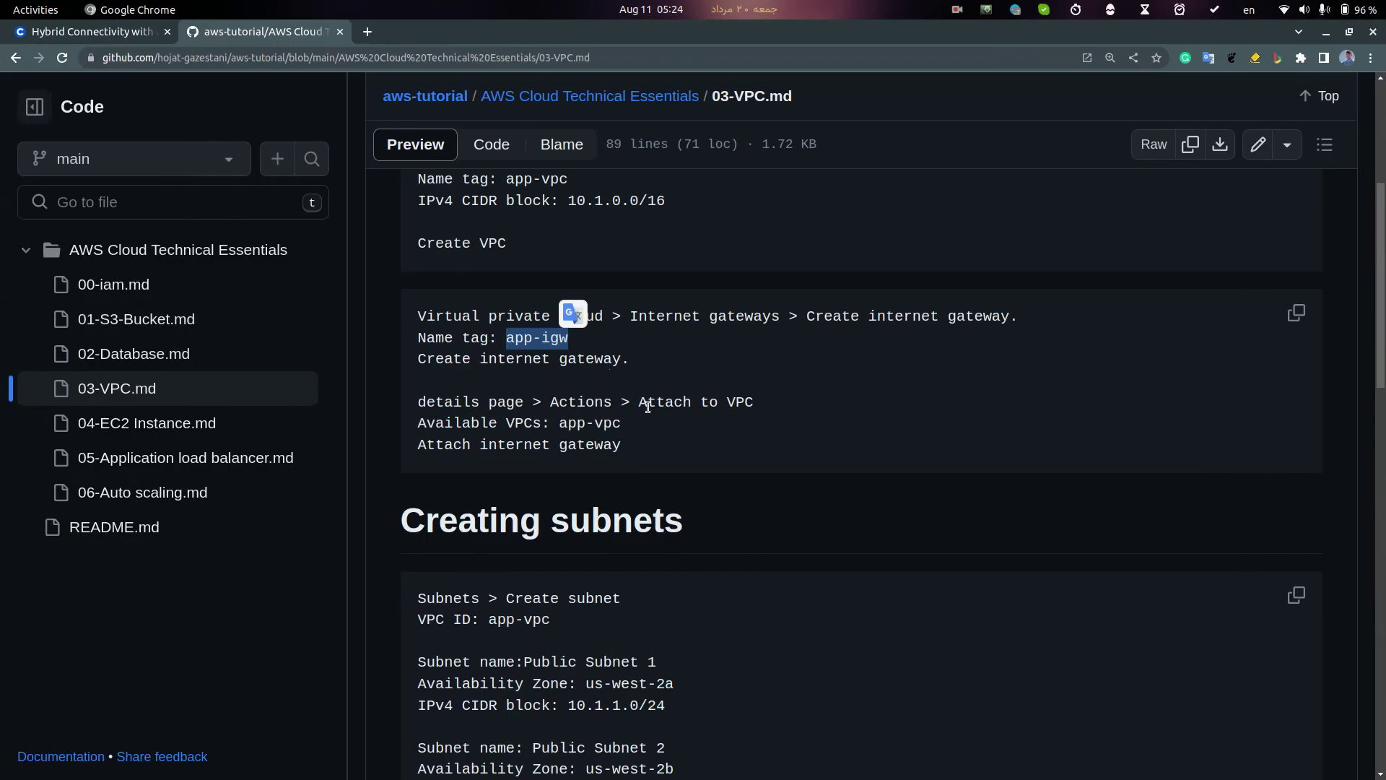
key("alt+Tab")
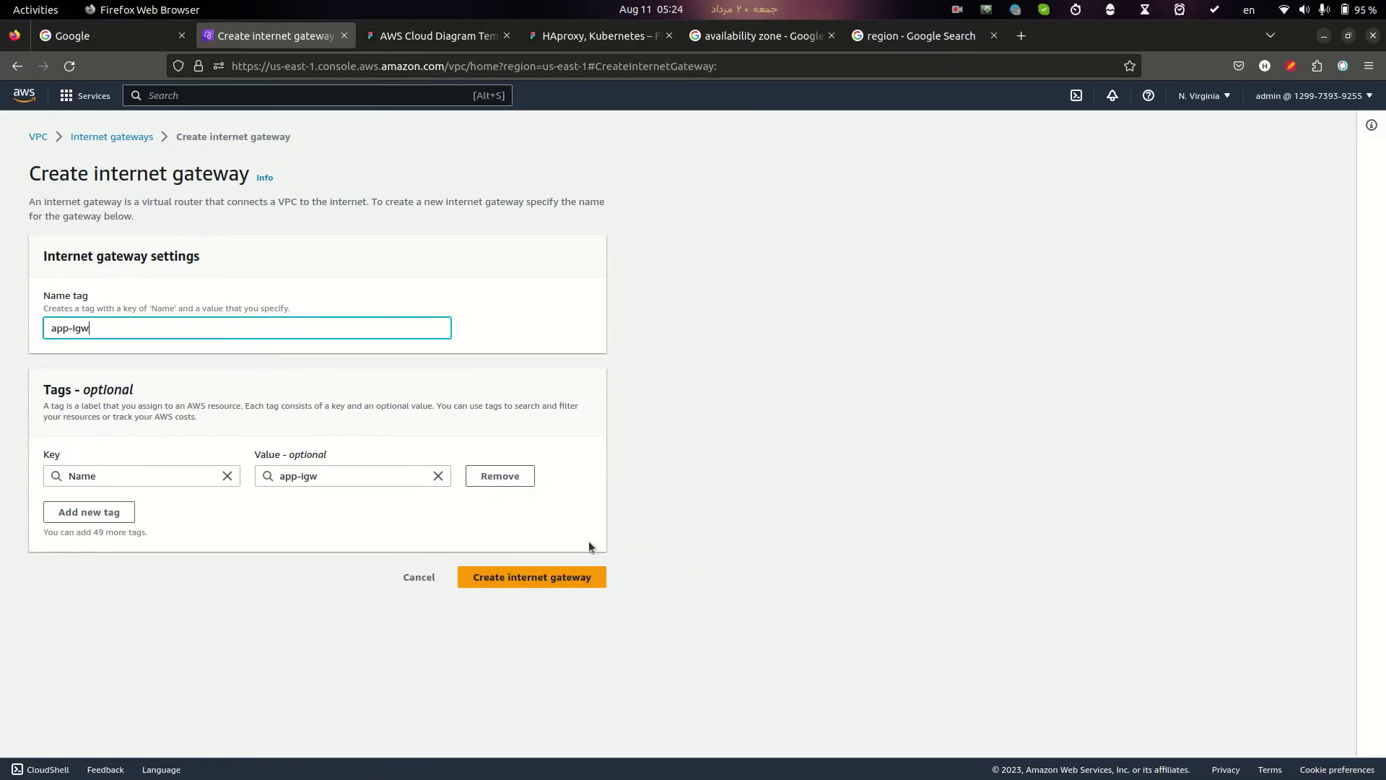
left_click(516, 577)
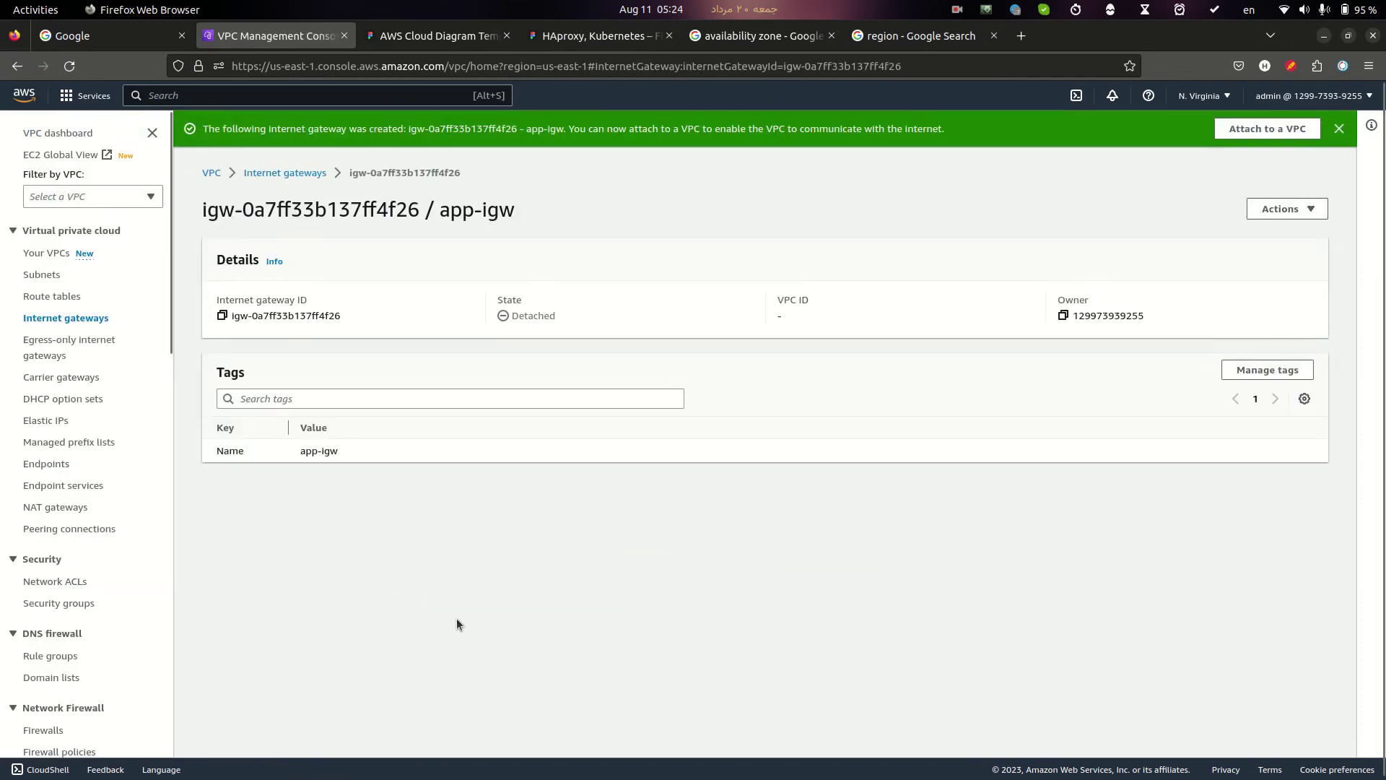
Switch to the AWS Cloud Diagram Template in Figma and duplicate the rectangle around Data base subnet 4.
key("alt+Tab")
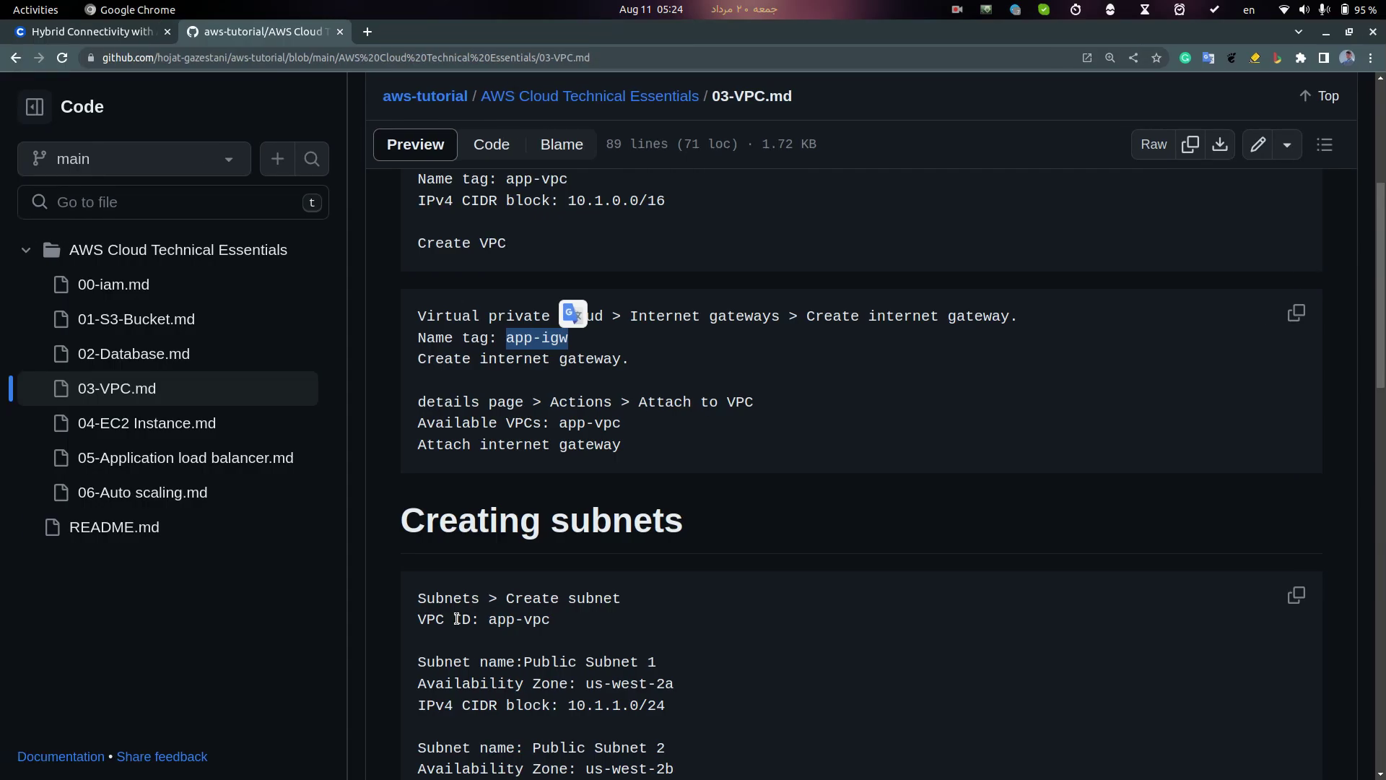
key("alt+Tab")
key("ctrl+Tab")
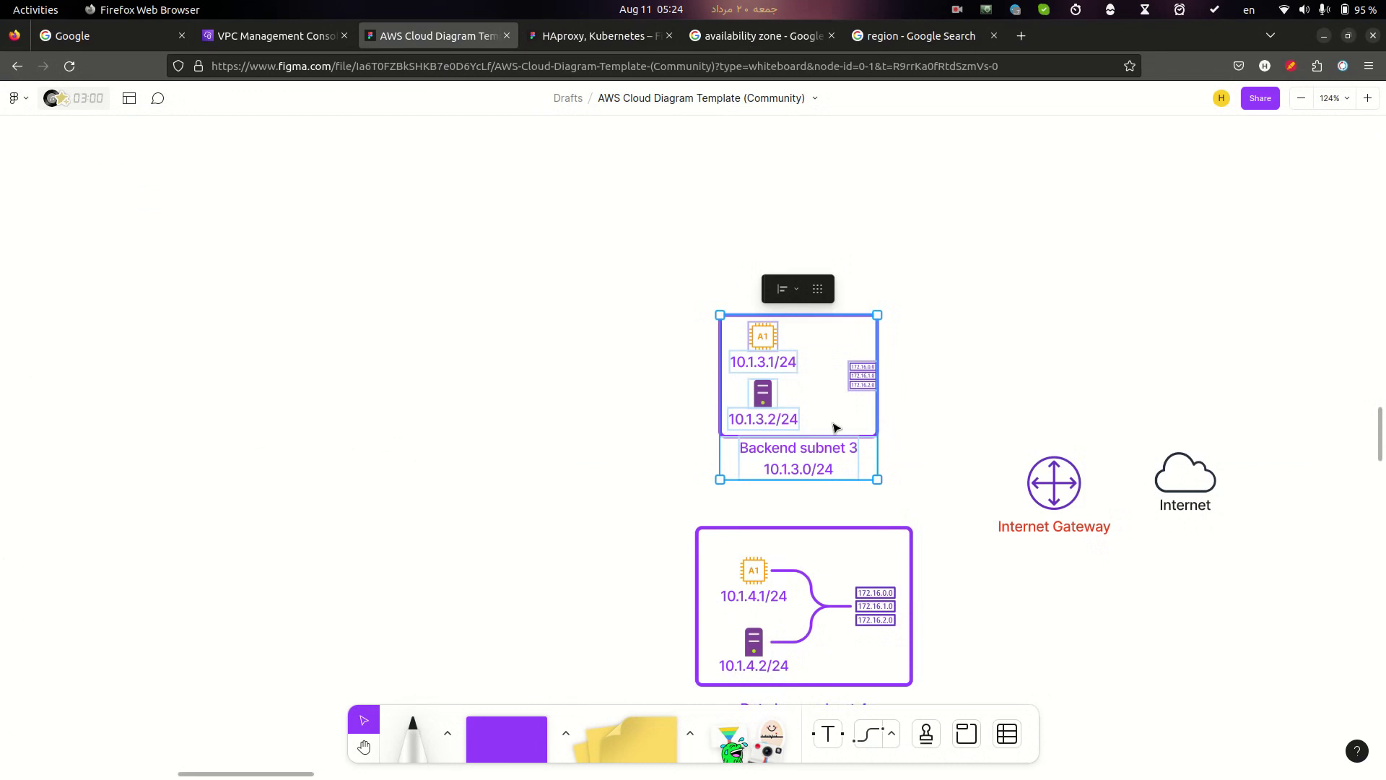
left_click(1130, 616)
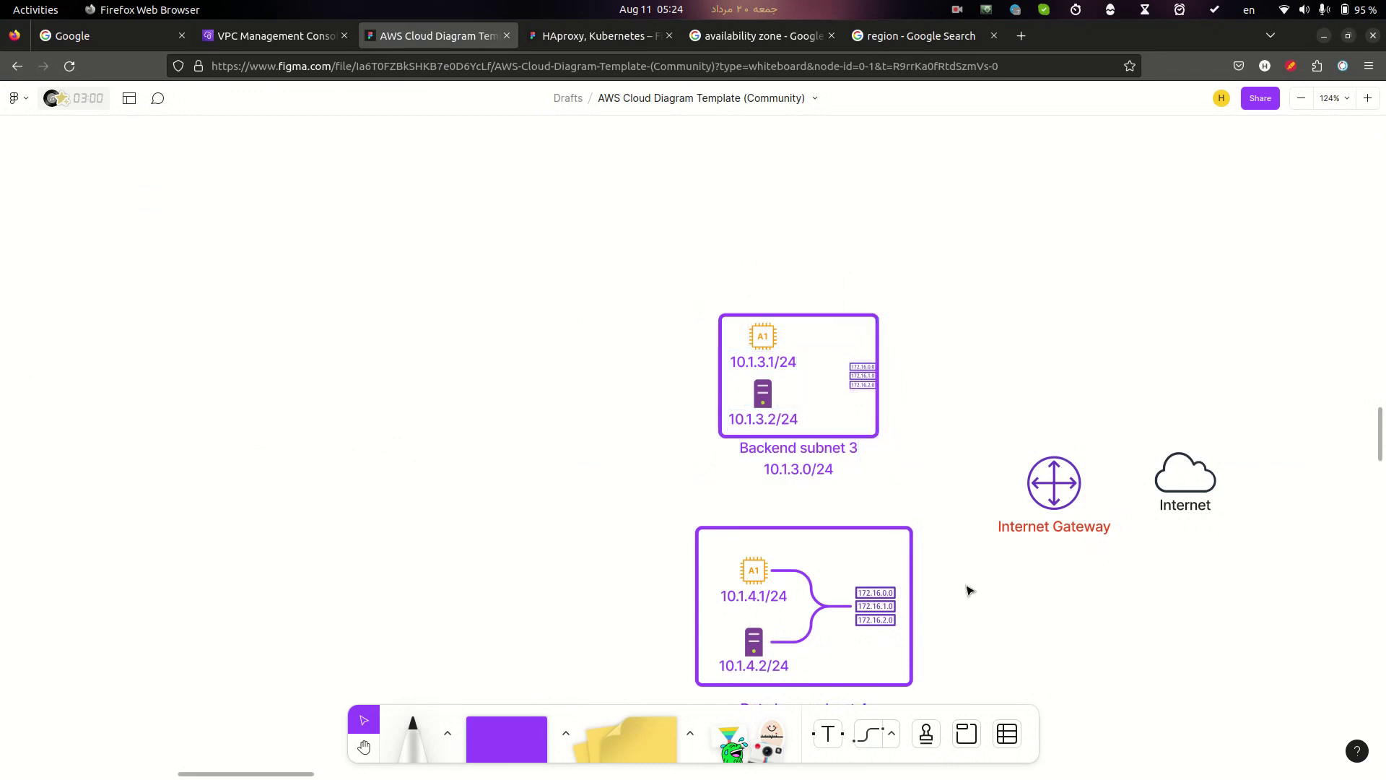
left_click(913, 548)
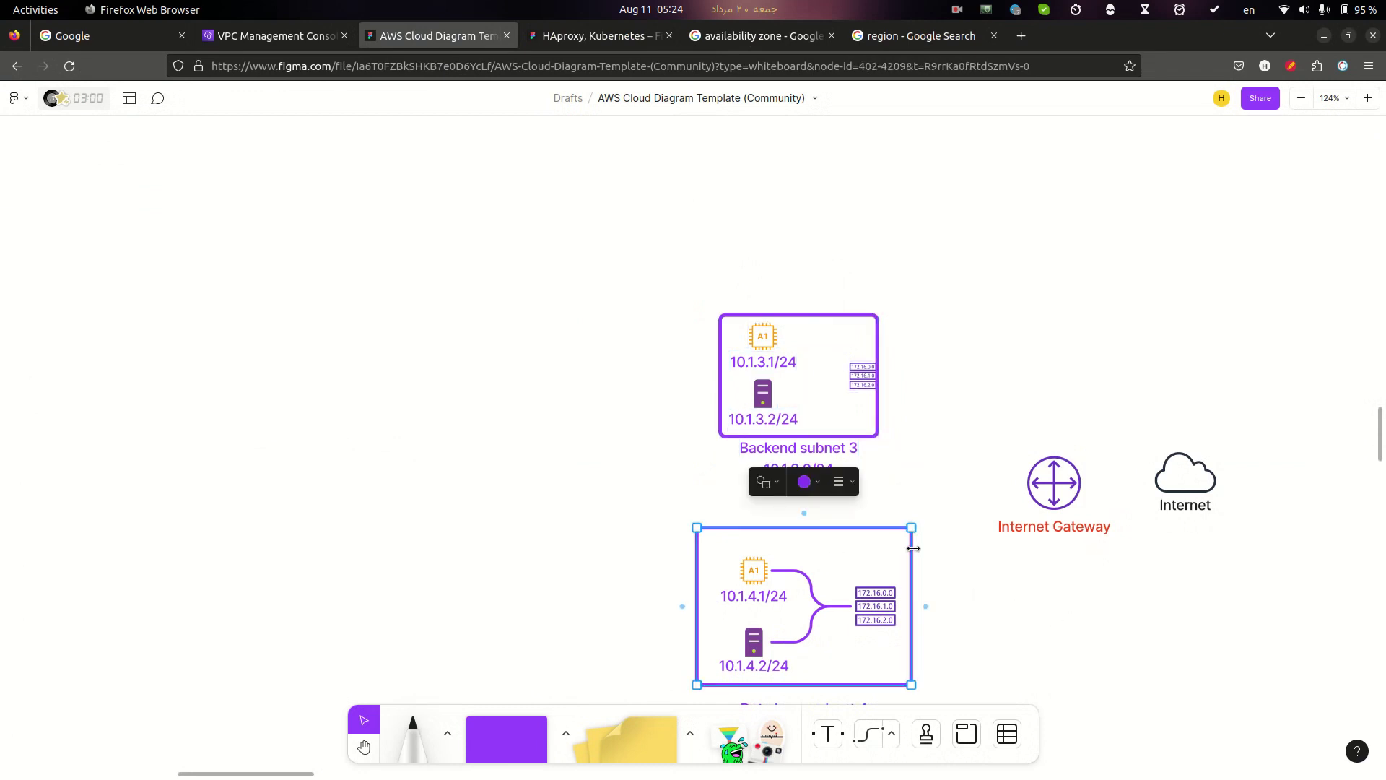
left_click(915, 557)
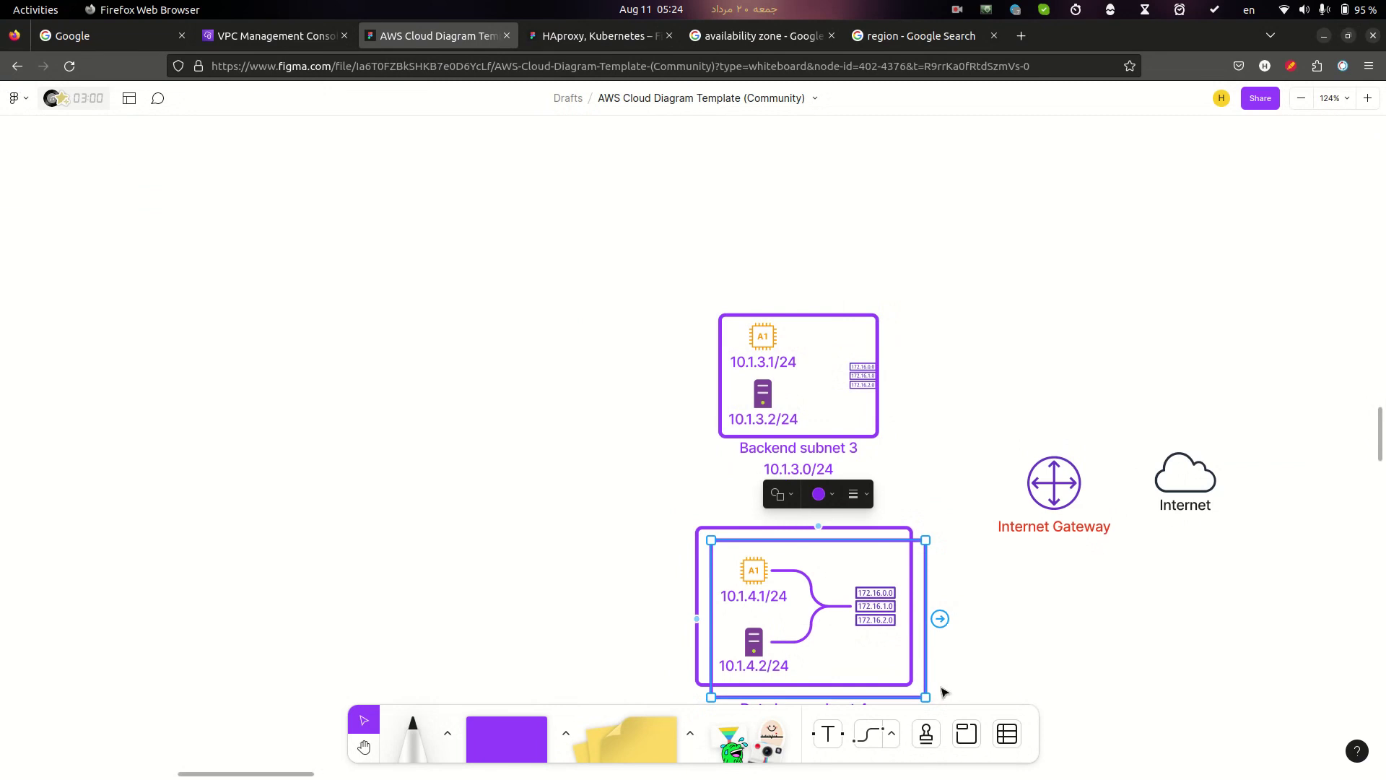
Move the duplicated rectangle into the empty area below Data base subnet 4 and enlarge it to a wide frame.
scroll(925, 691, "down", 3)
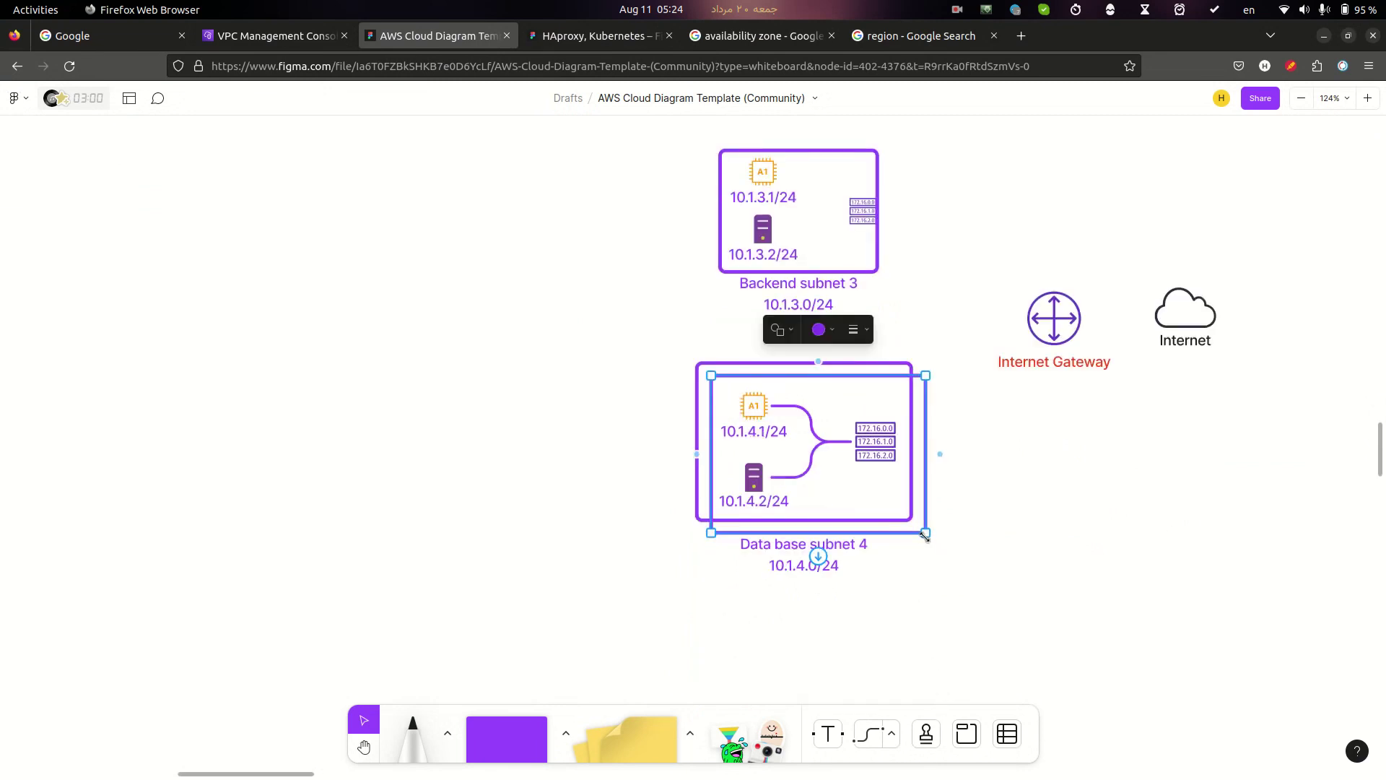
scroll(885, 464, "down", 4)
left_click_drag(879, 245, 692, 590)
scroll(722, 571, "down", 3)
left_click_drag(720, 480, 1025, 692)
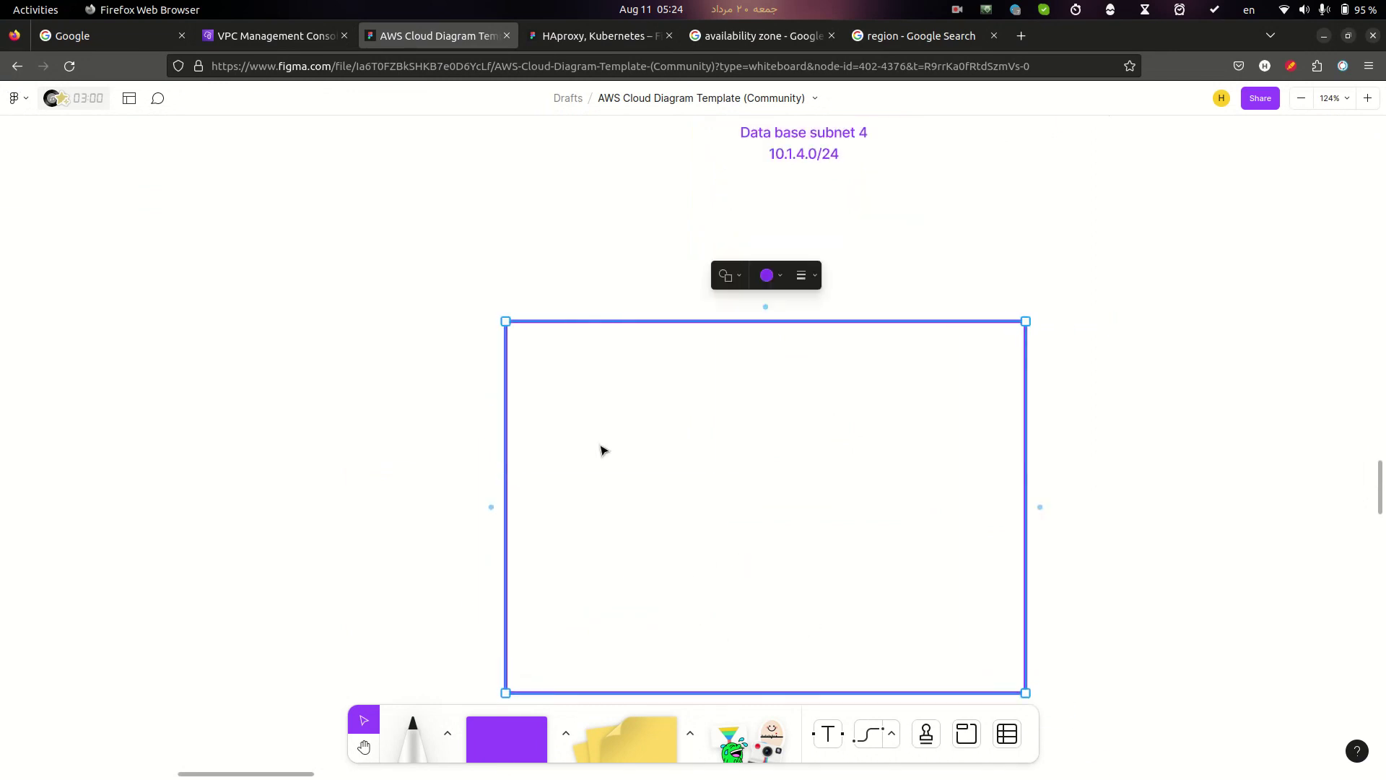
left_click(997, 704)
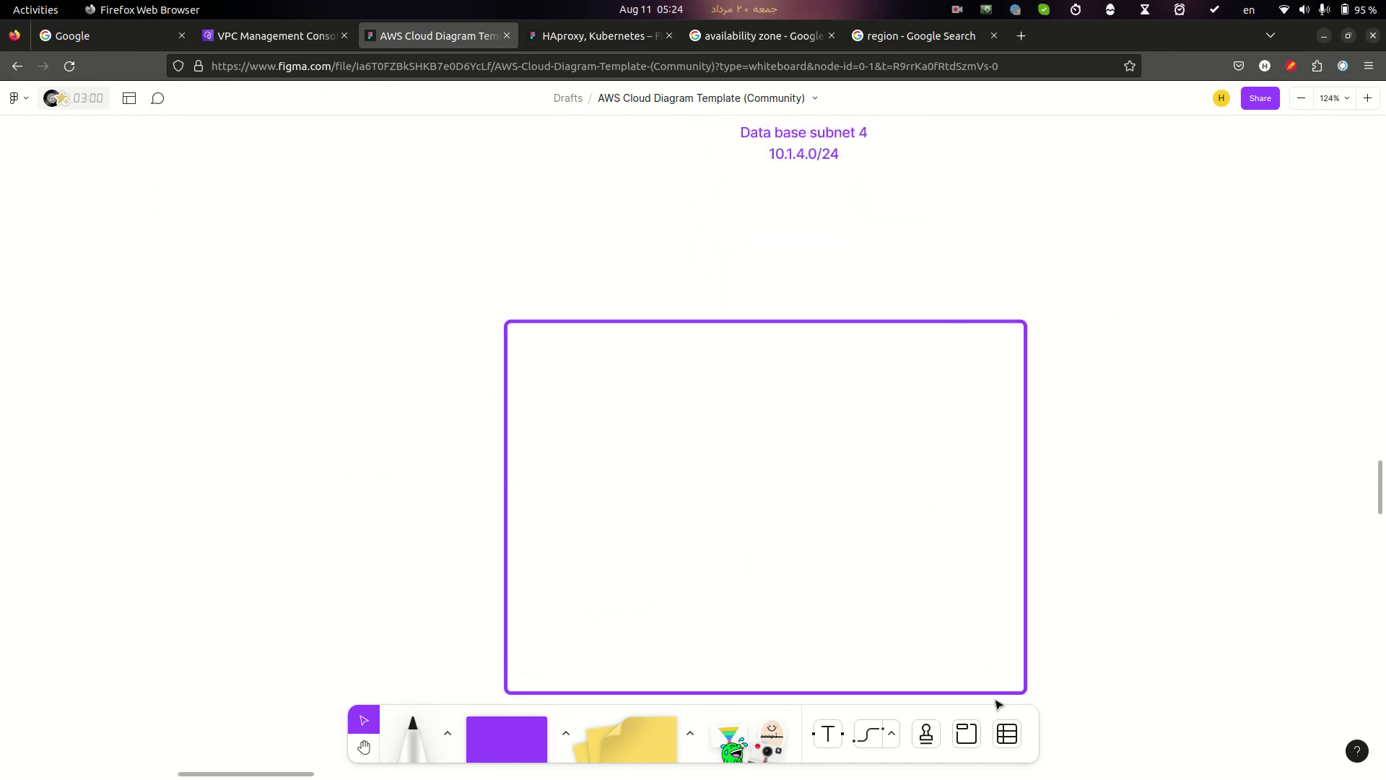
Copy the Data base subnet 4 label to just above the large empty rectangle and remove the address from its second line.
left_click(827, 733)
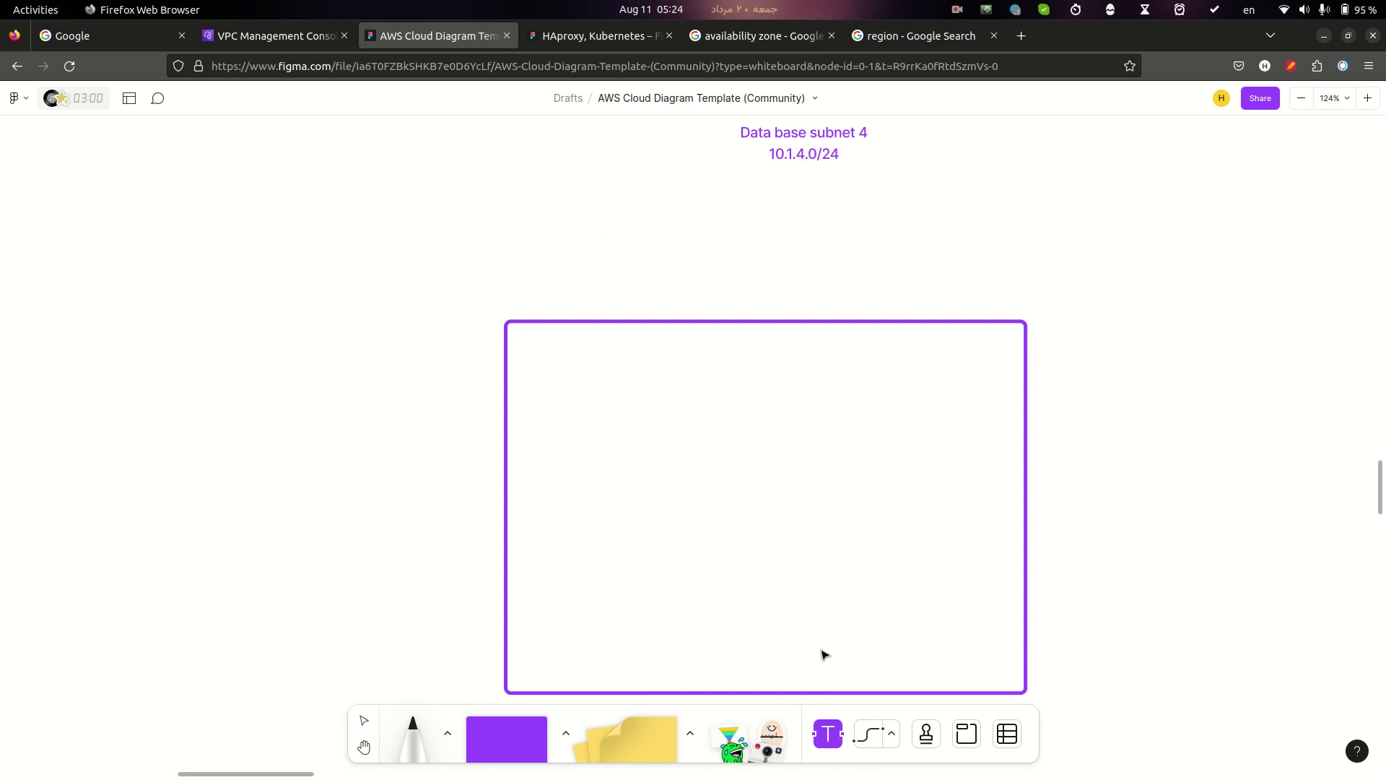
left_click(827, 733)
left_click(780, 156)
left_click_drag(780, 156, 586, 298, "alt")
double_click(607, 287)
triple_click(618, 286)
key("BackSpace")
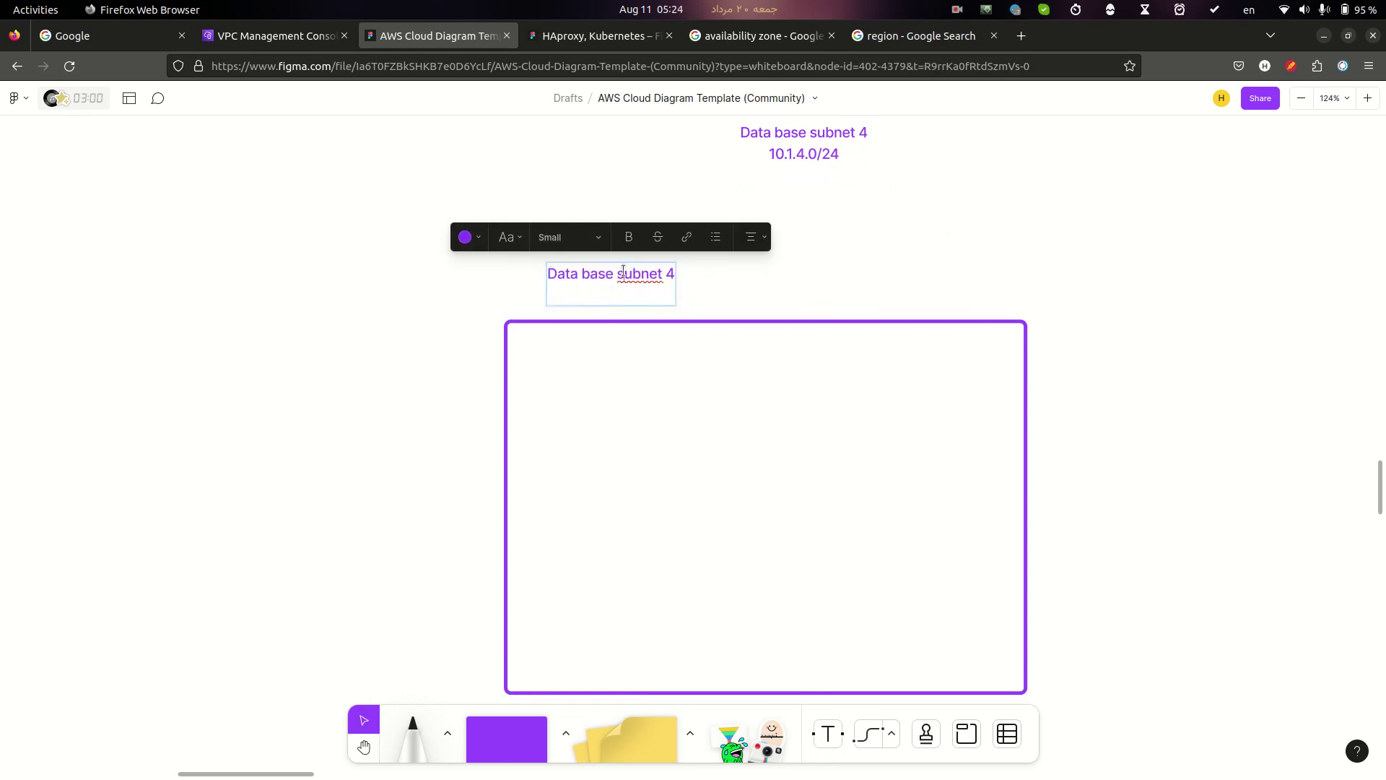
Change the copied label's text to app-vpc and place it at the large rectangle's upper-left corner.
double_click(625, 273)
triple_click(626, 272)
type("ap")
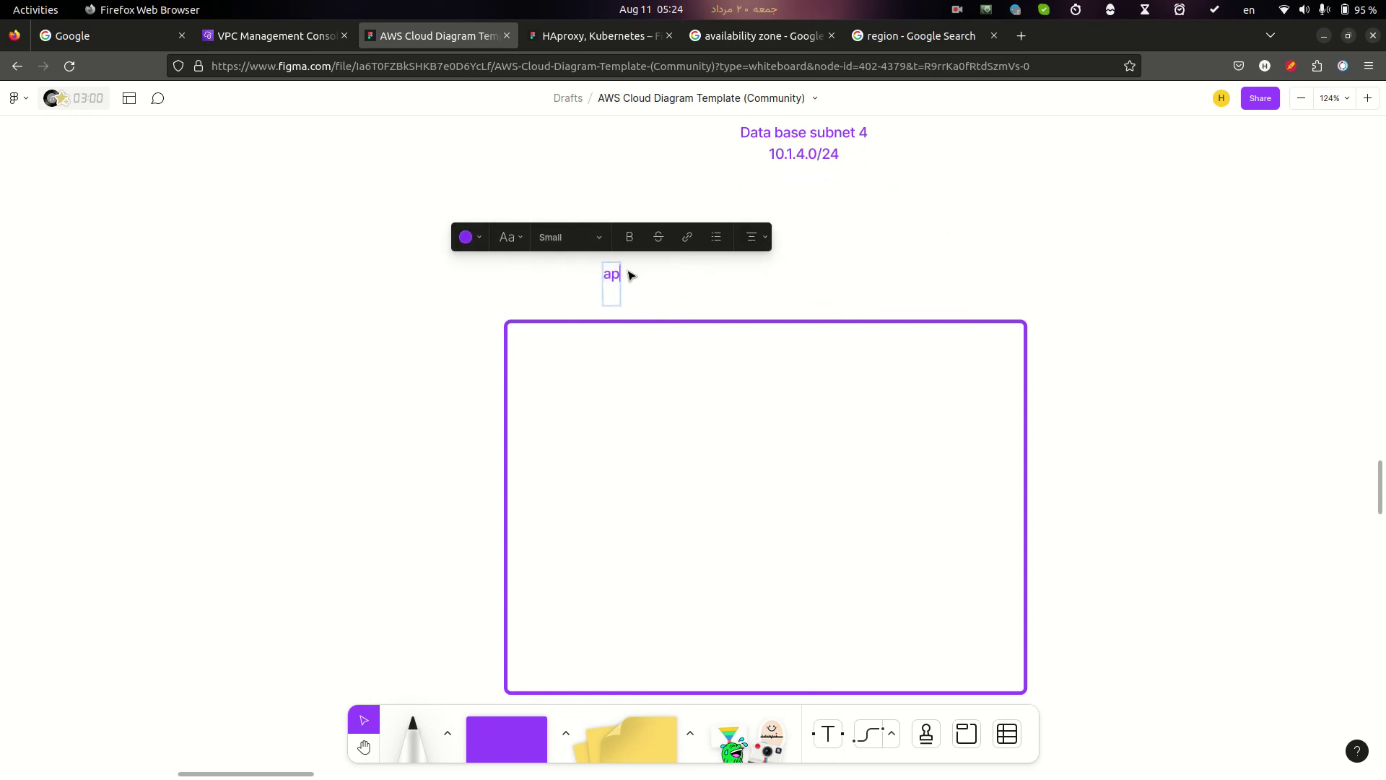
type("p-4pc")
key("BackSpace")
key("BackSpace")
type("c")
key("Escape")
left_click_drag(610, 276, 553, 305)
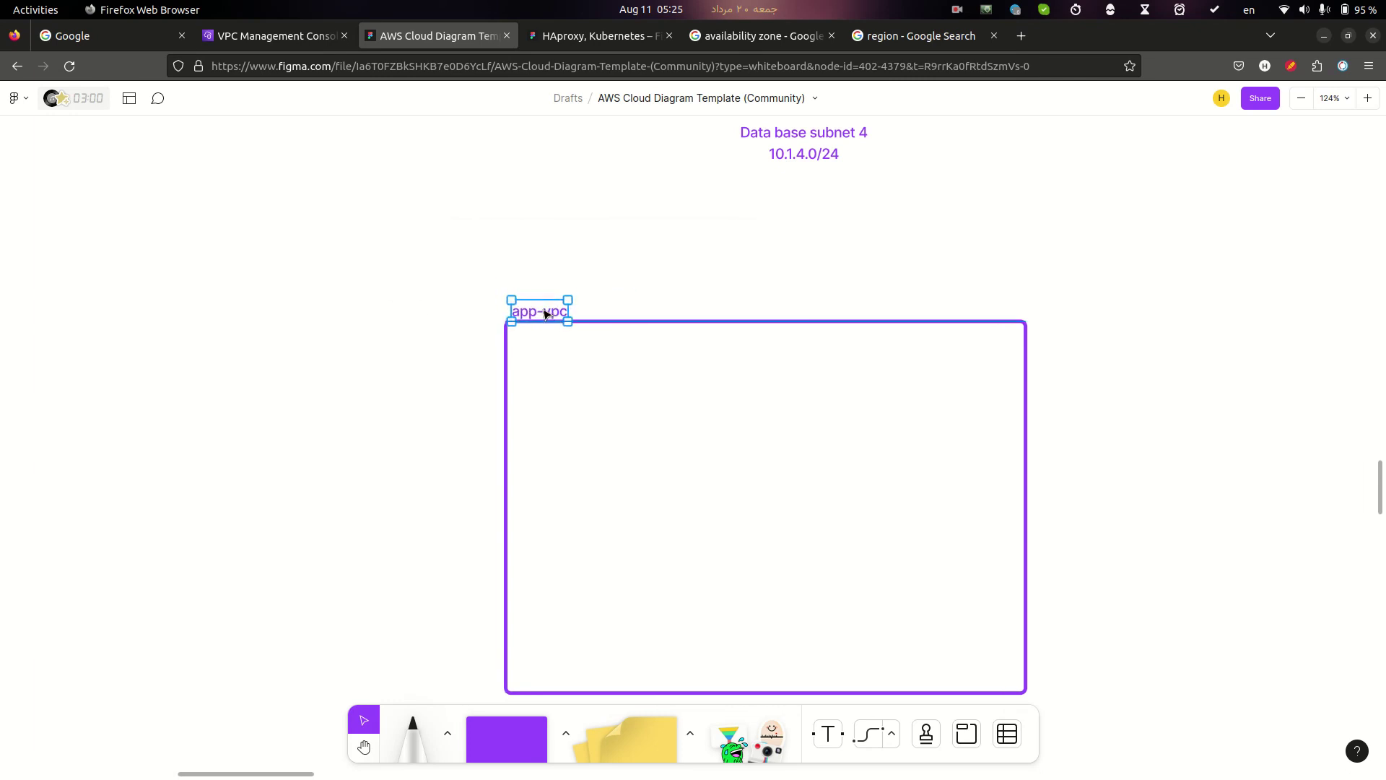
Duplicate the gateway arch icon from the Paris region and place the copy to the right of the app-vpc rectangle.
scroll(919, 349, "up", 7)
scroll(1054, 404, "down", 5)
scroll(712, 412, "down", 8)
scroll(712, 415, "down", 3)
scroll(721, 268, "up", 2)
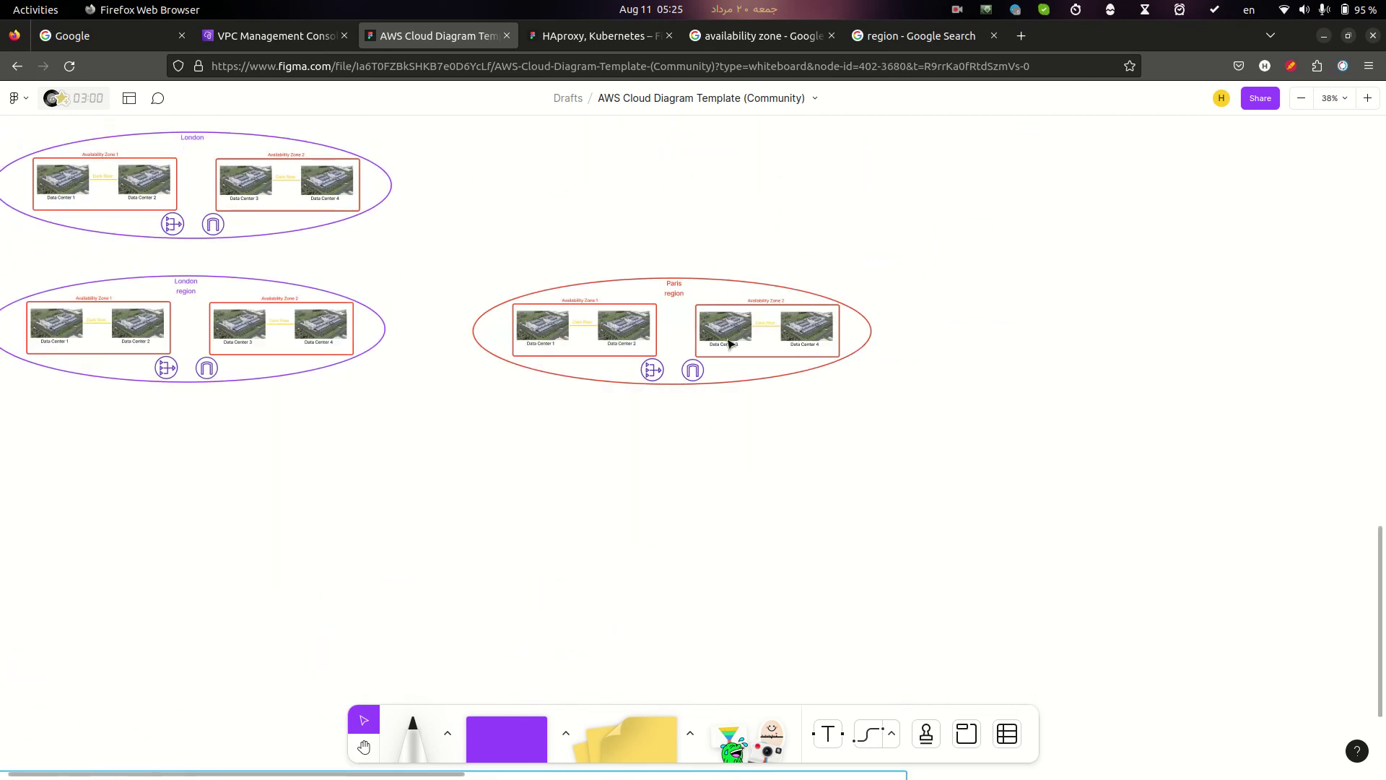
left_click(695, 371)
key("ctrl+d")
left_click_drag(695, 374, 870, 193)
scroll(870, 194, "up", 6)
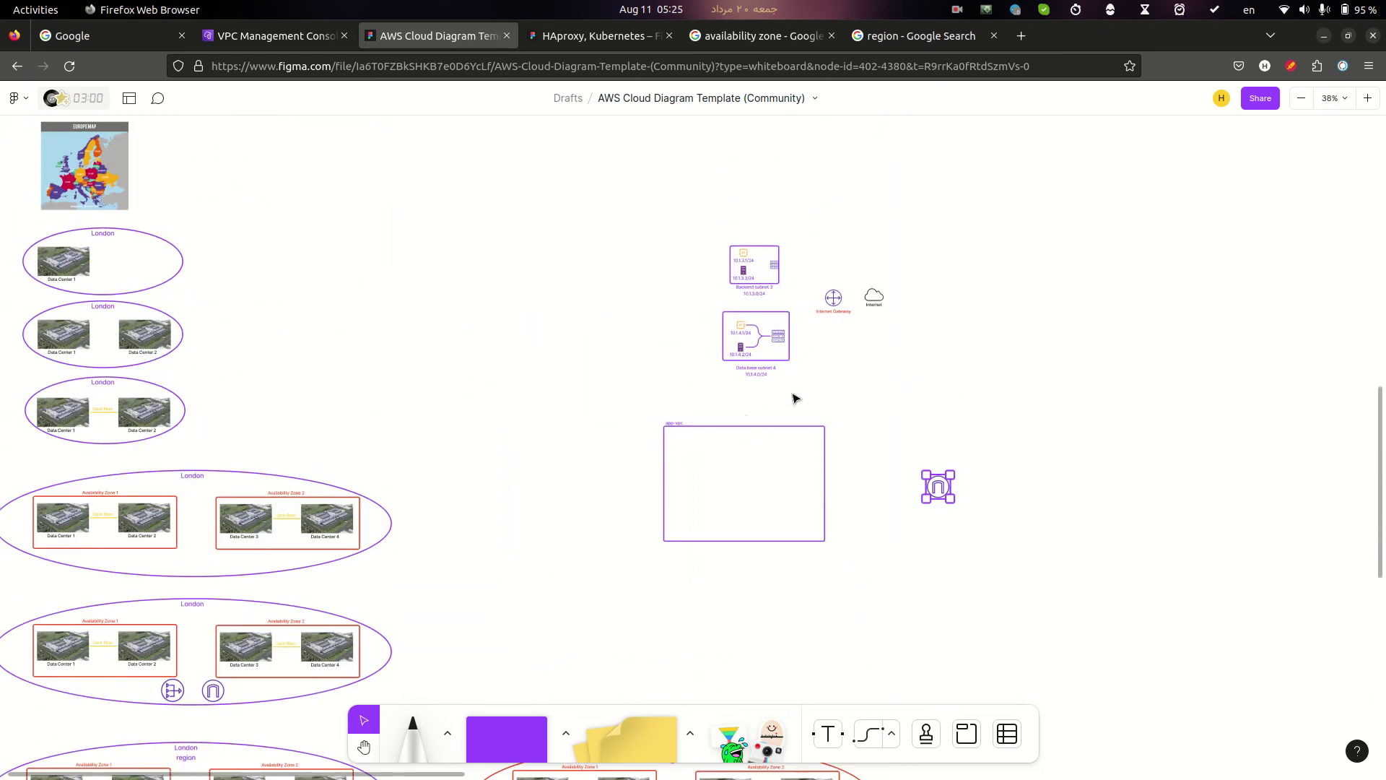
scroll(902, 510, "up", 5)
left_click_drag(1009, 468, 875, 461)
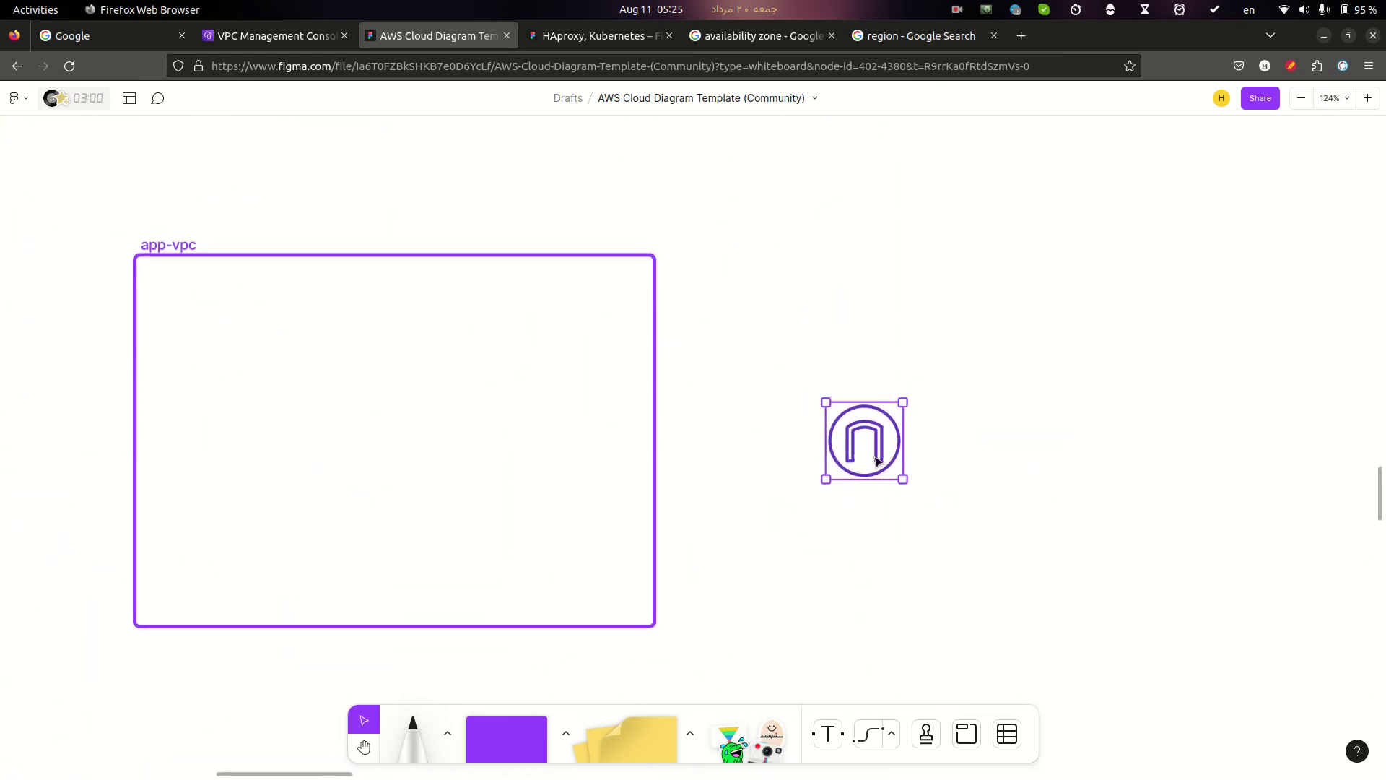
Add the text label "interjet gateway" below the gateway icon beside the app-vpc rectangle.
left_click(868, 523)
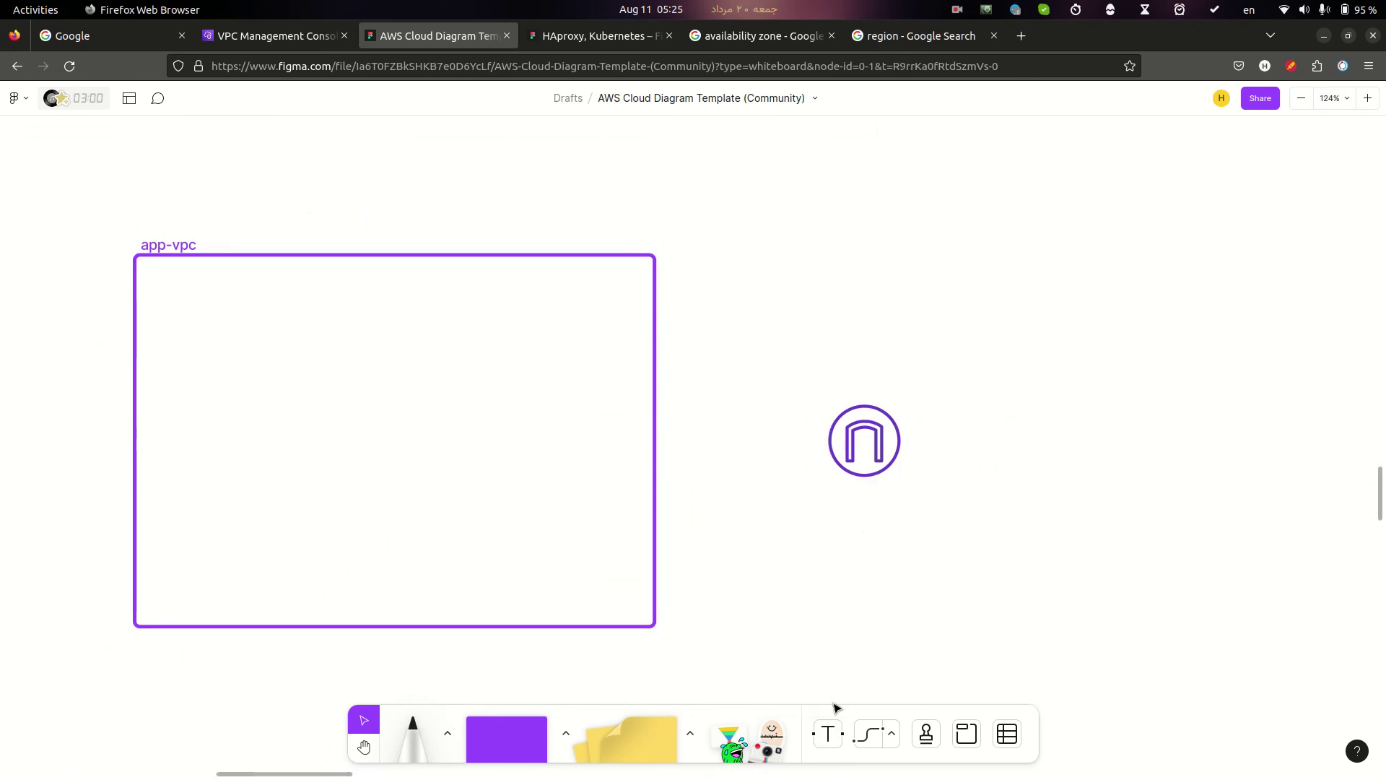
left_click(832, 731)
left_click(861, 522)
type("inter")
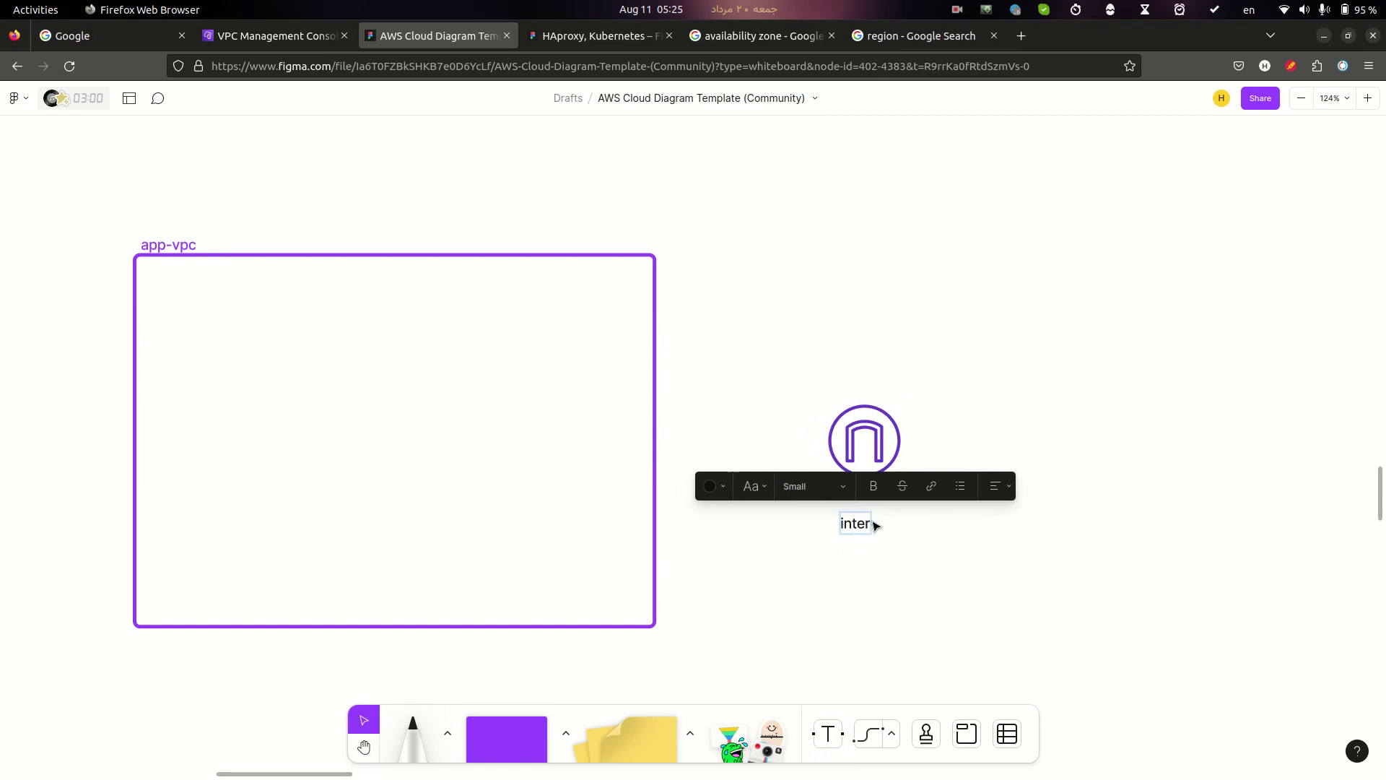
type("net ga")
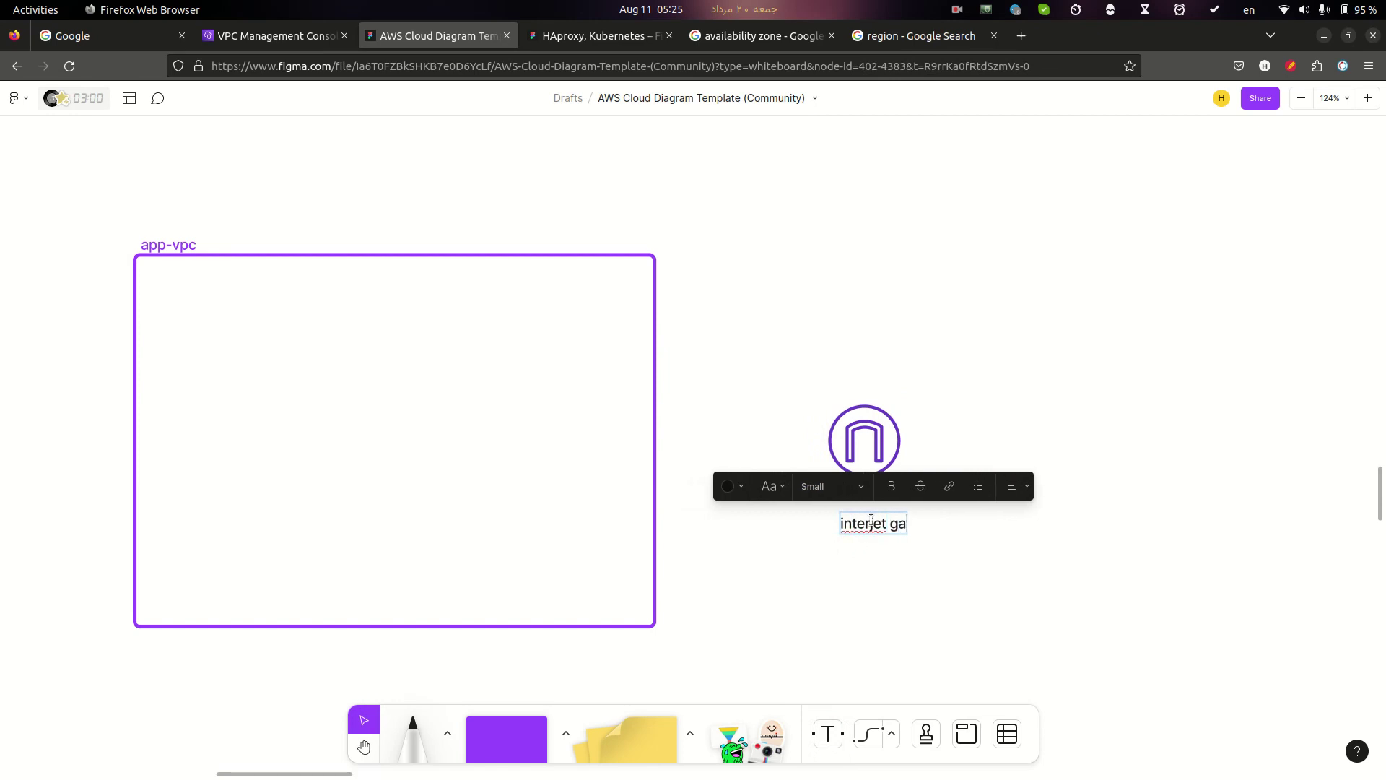
type("teway")
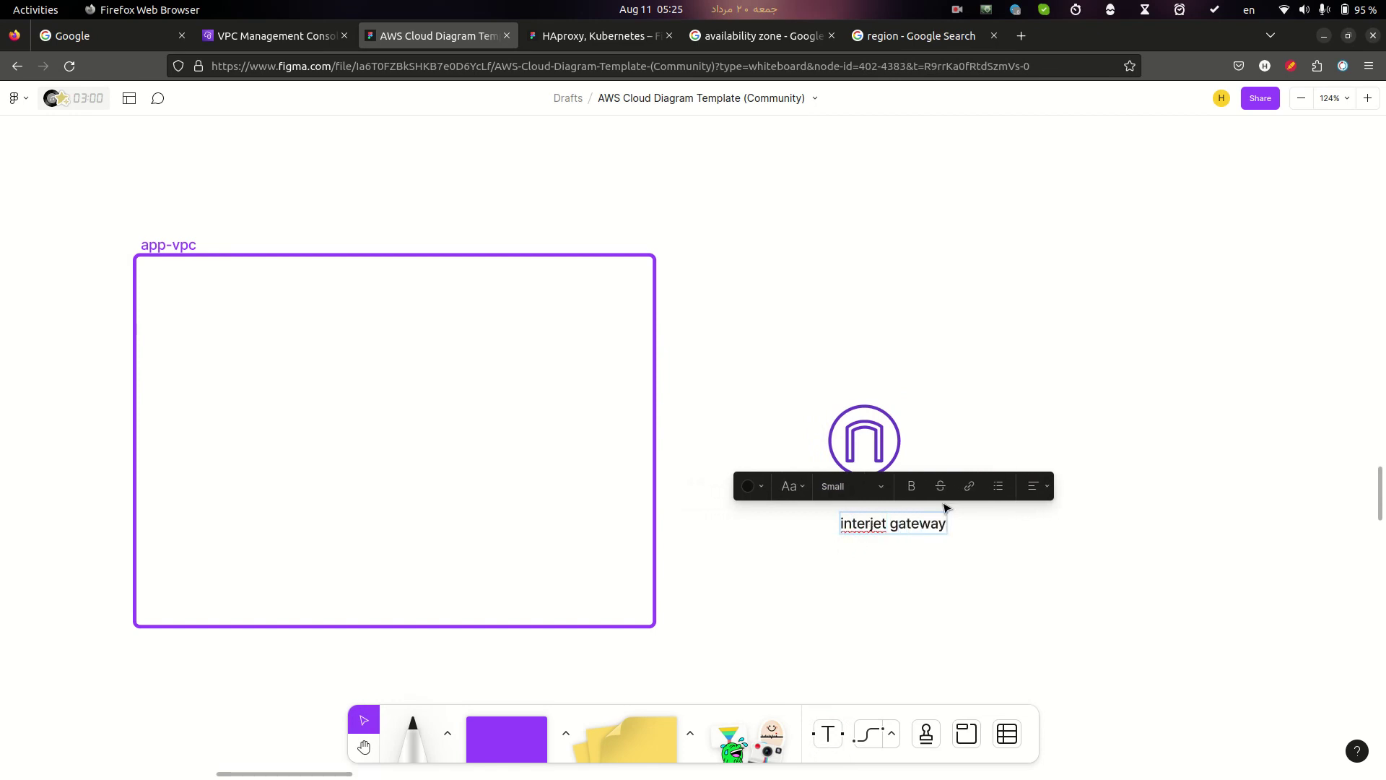
scroll(944, 507, "up", 2)
key("Escape")
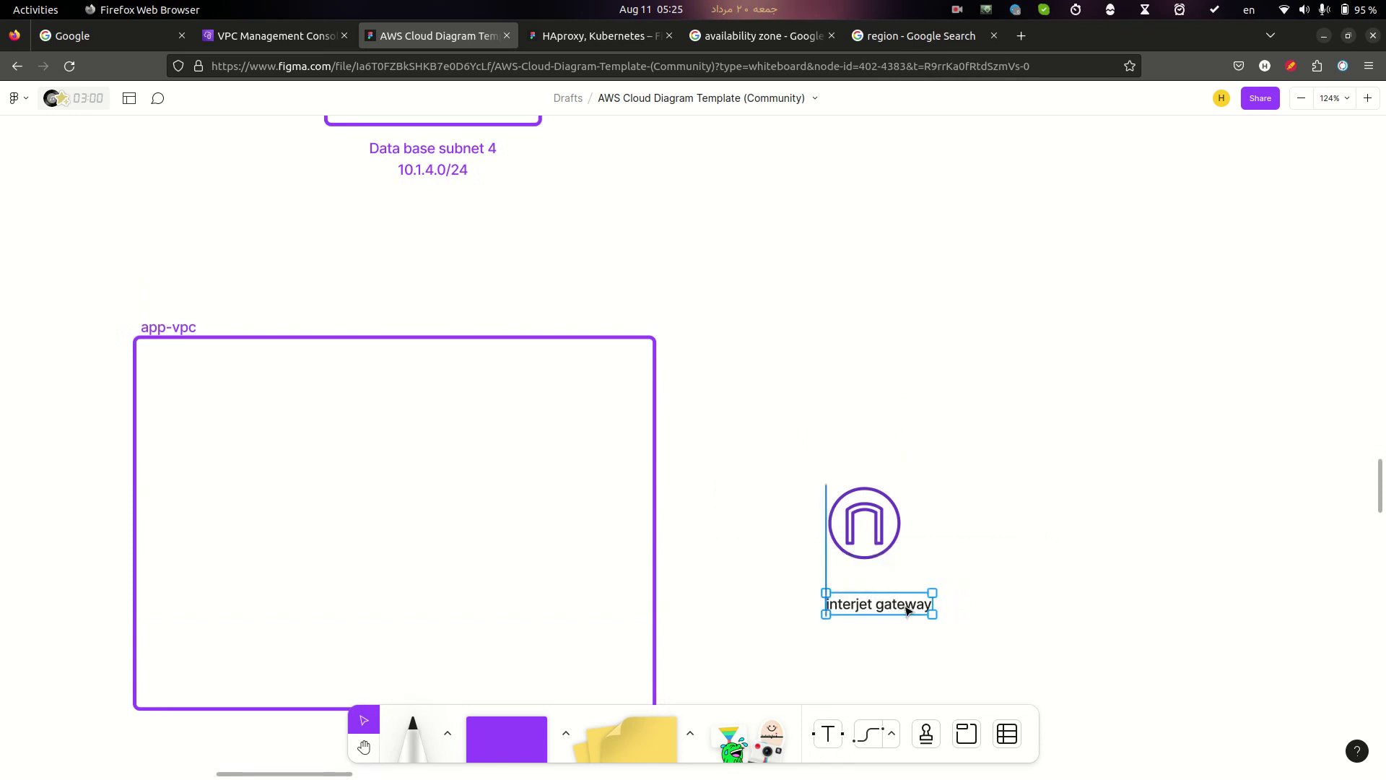
Bring the Internet cloud and its label beside the gateway icon and join the two icons with a straight connector.
scroll(941, 566, "up", 8)
left_click(813, 261)
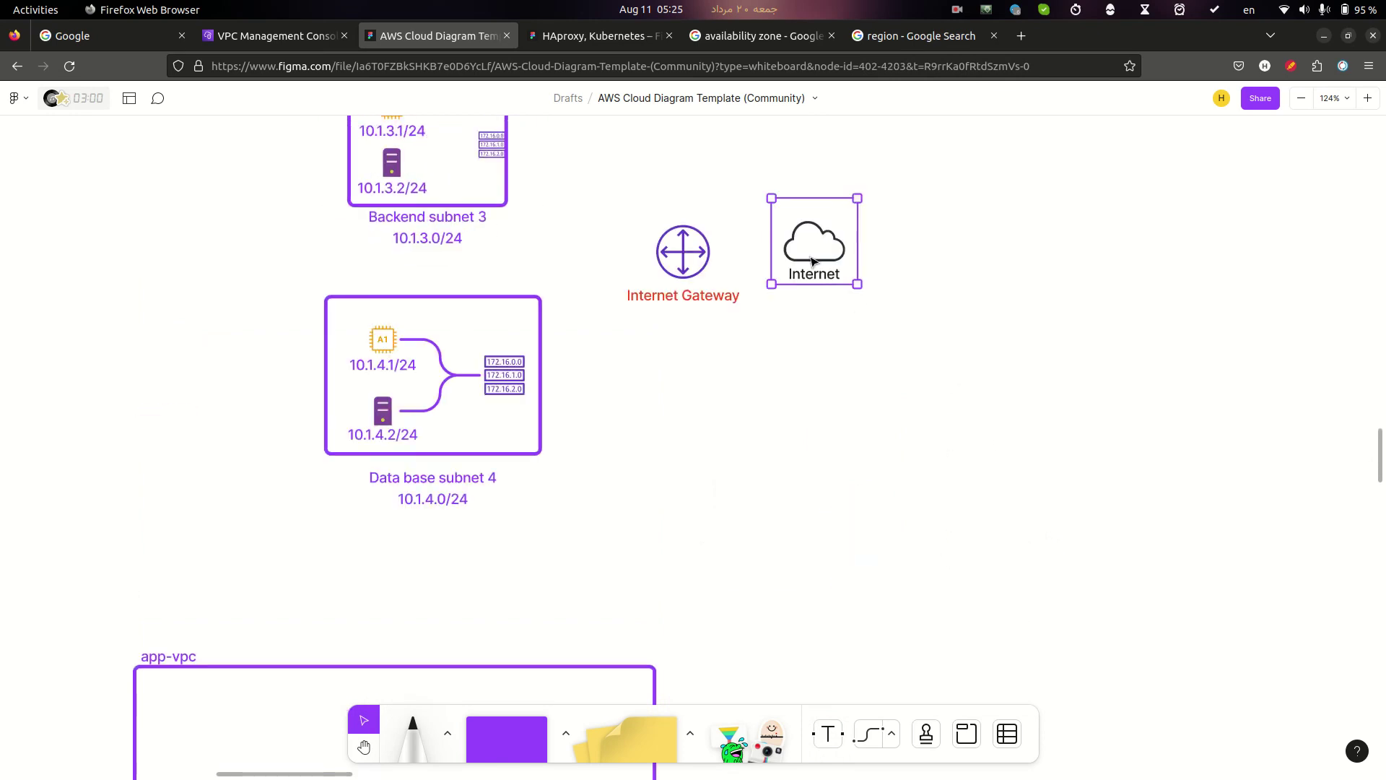
left_click(907, 179)
left_click_drag(796, 285, 1112, 561)
scroll(1112, 561, "down", 8)
left_click_drag(1130, 320, 1086, 534)
left_click(872, 740)
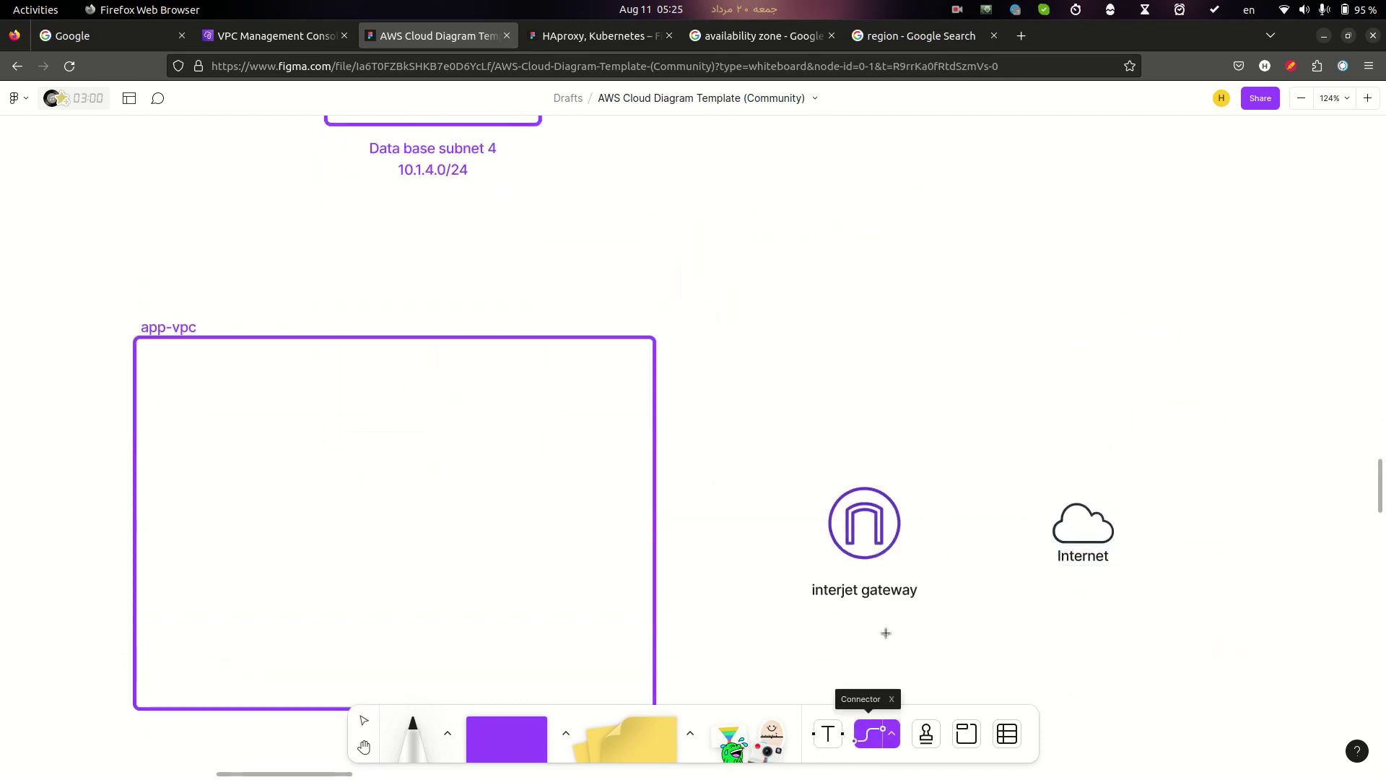
left_click_drag(903, 523, 1079, 521)
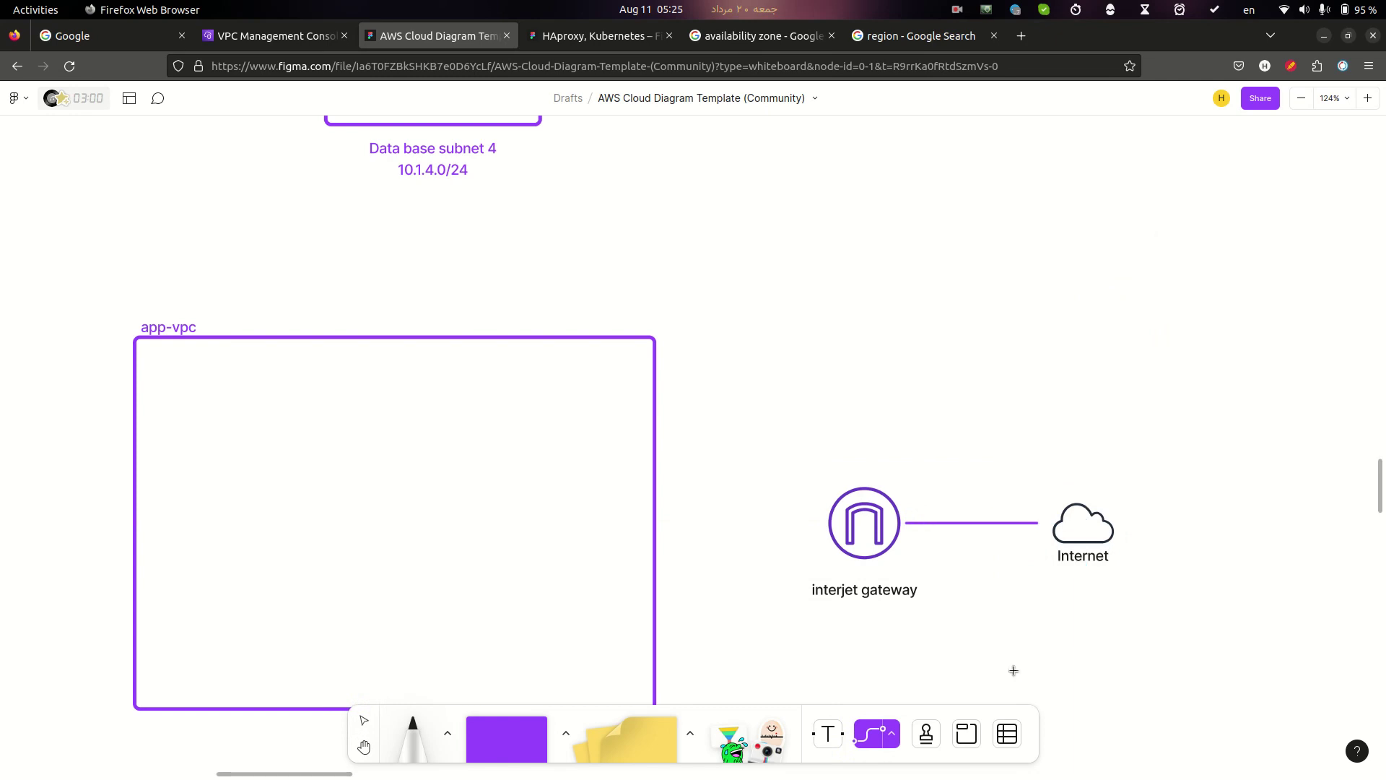
Add app-igw as a second line of the gateway label and correct its first line to "internet gateway".
key("alt+Tab")
left_click(555, 351)
key("alt+Tab")
key("Escape")
double_click(897, 589)
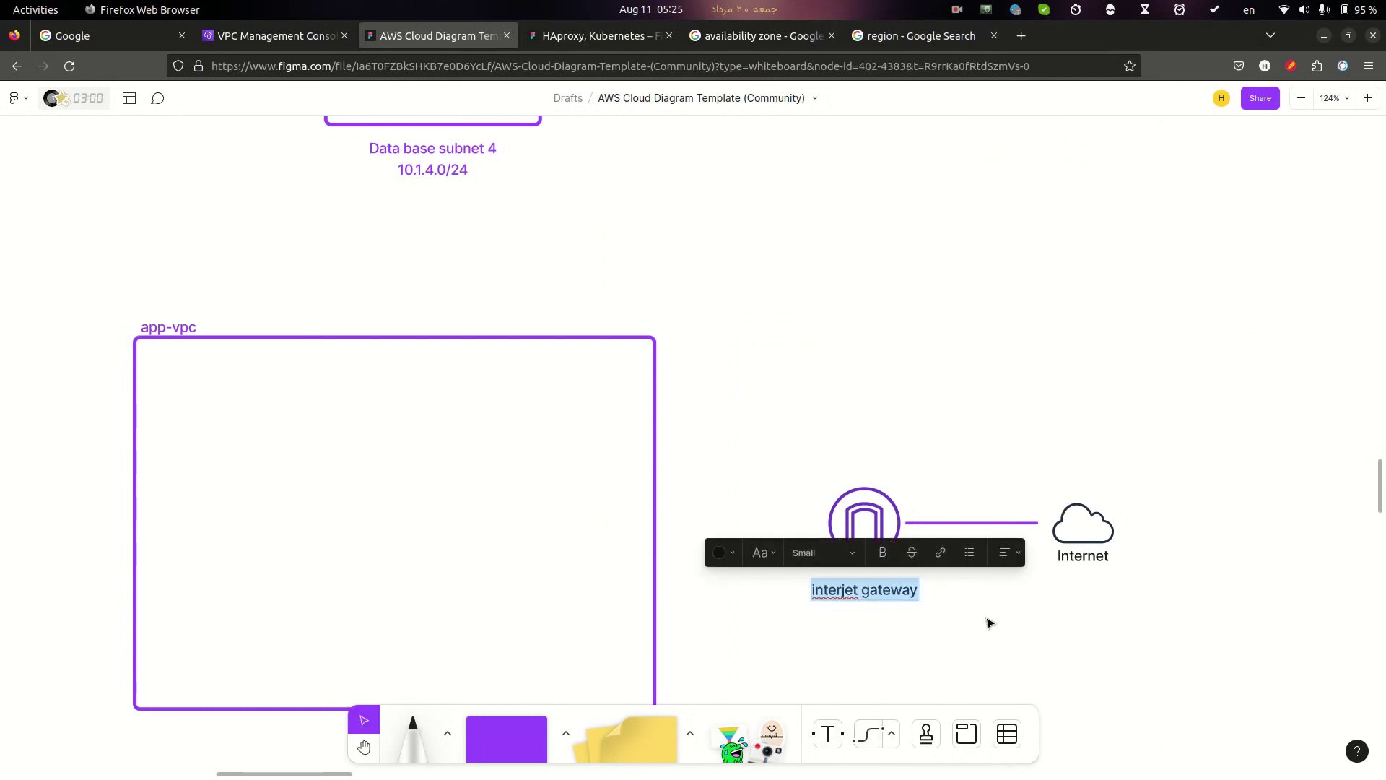
key("End")
key("Return")
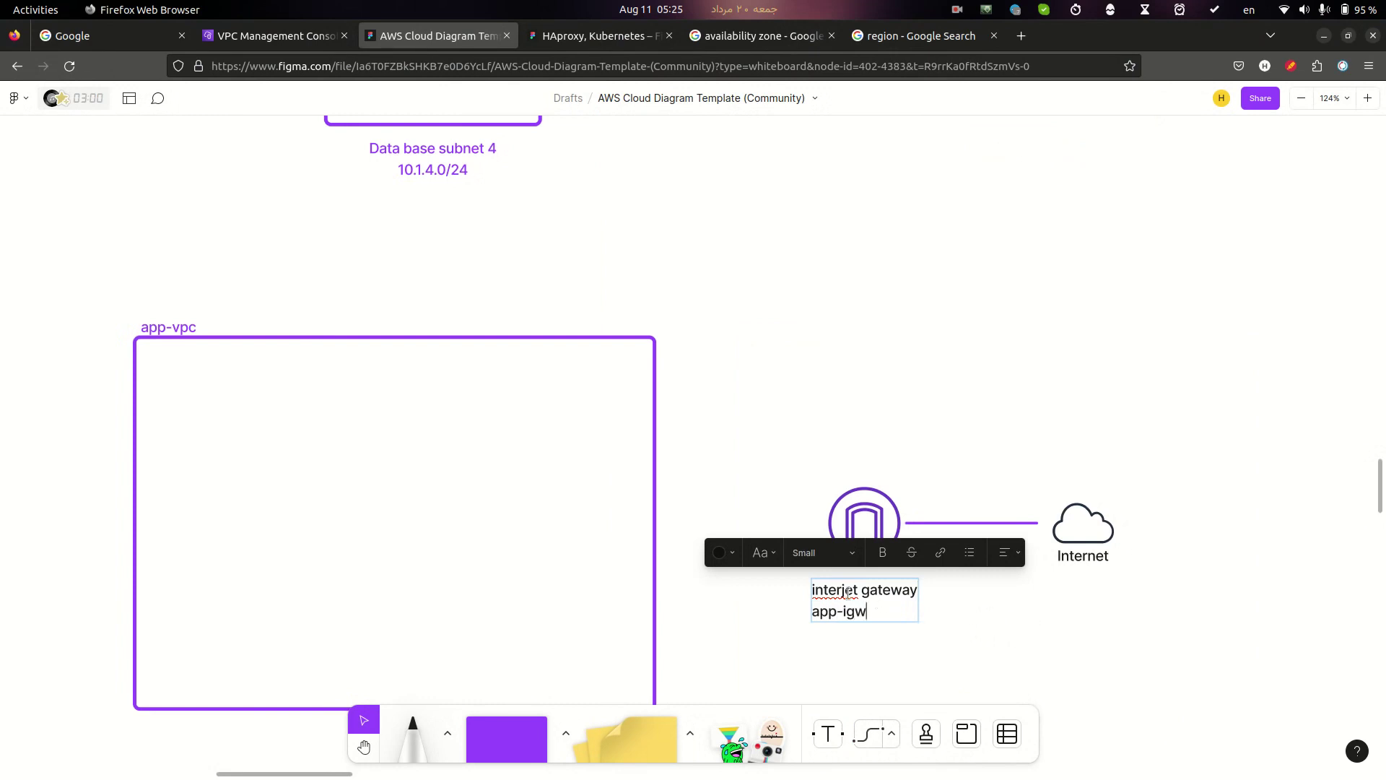
key("BackSpace")
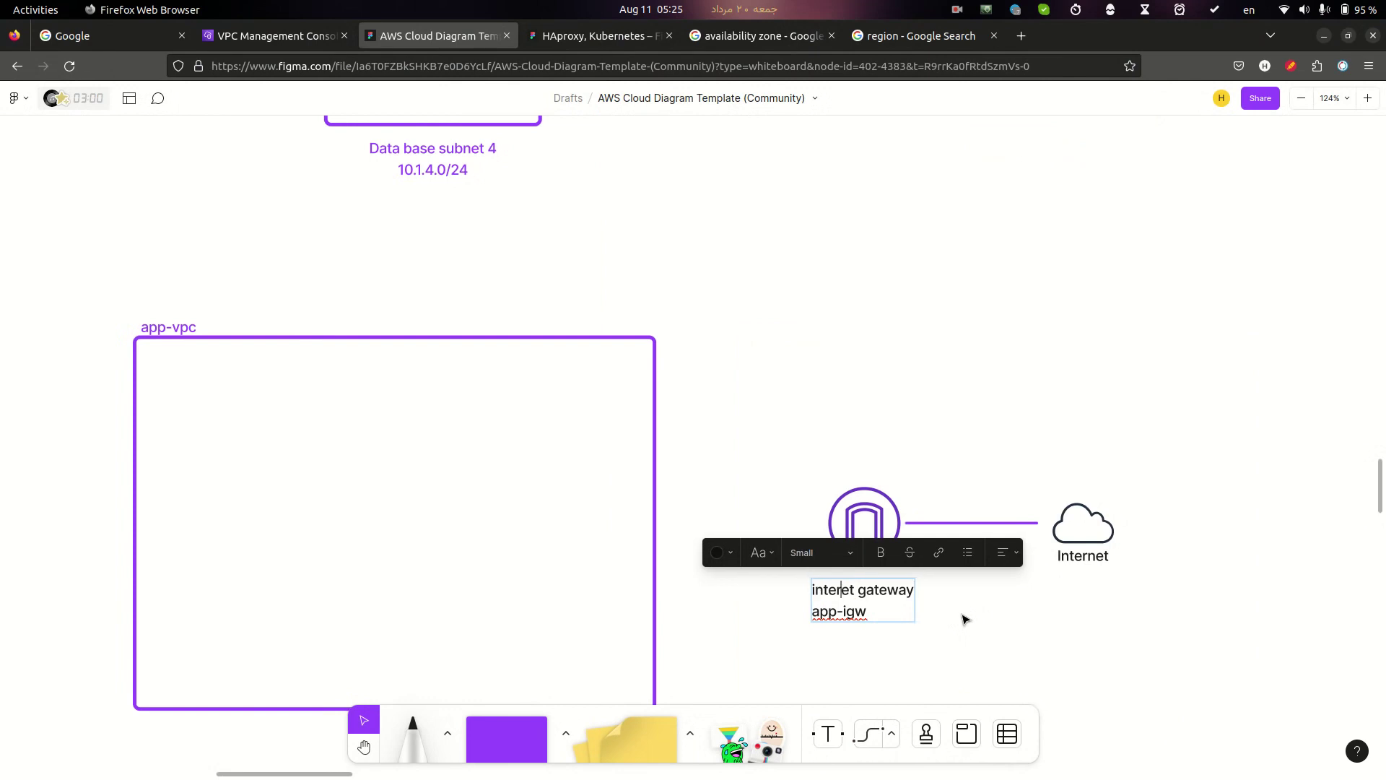
type("n")
key("Escape")
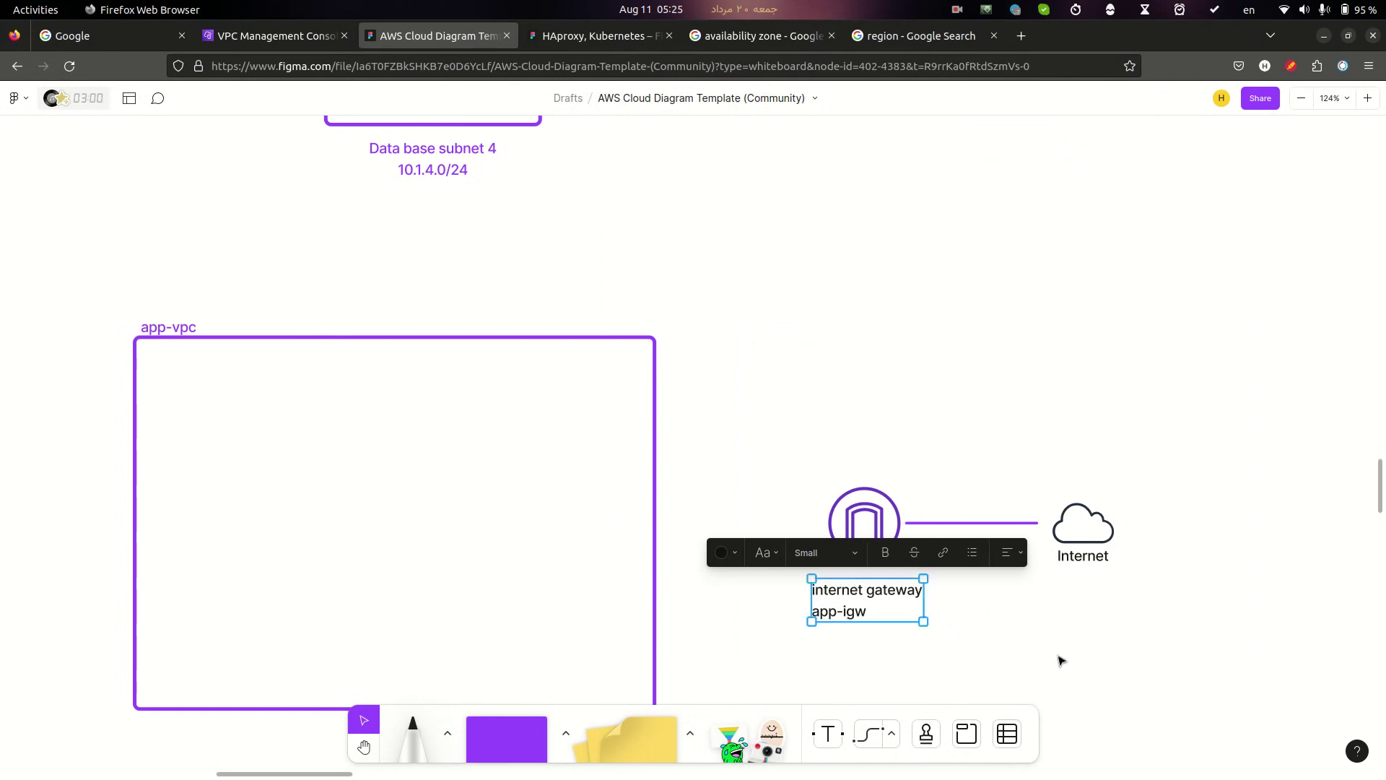
left_click(958, 630)
scroll(449, 503, "down", 1)
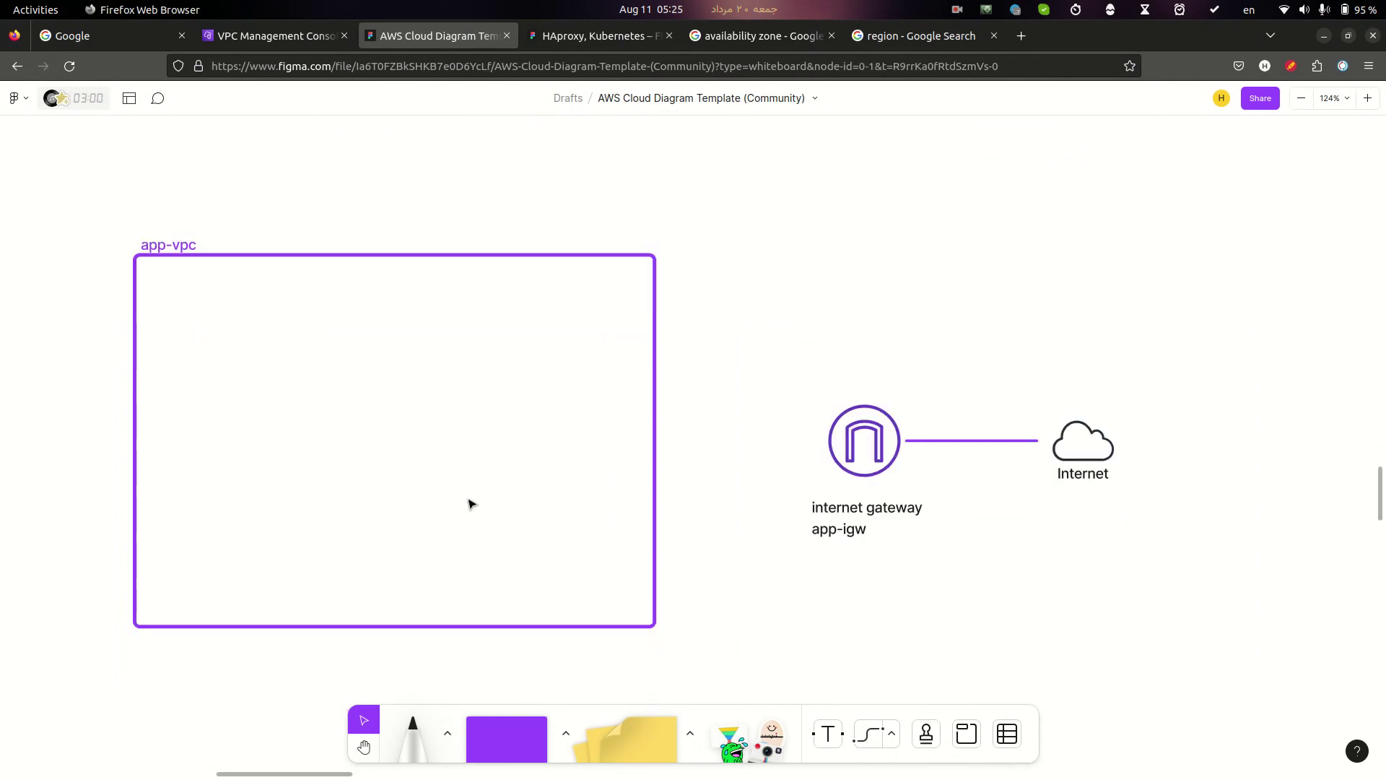
Center-align the text of the two-line internet gateway label.
left_click(863, 534)
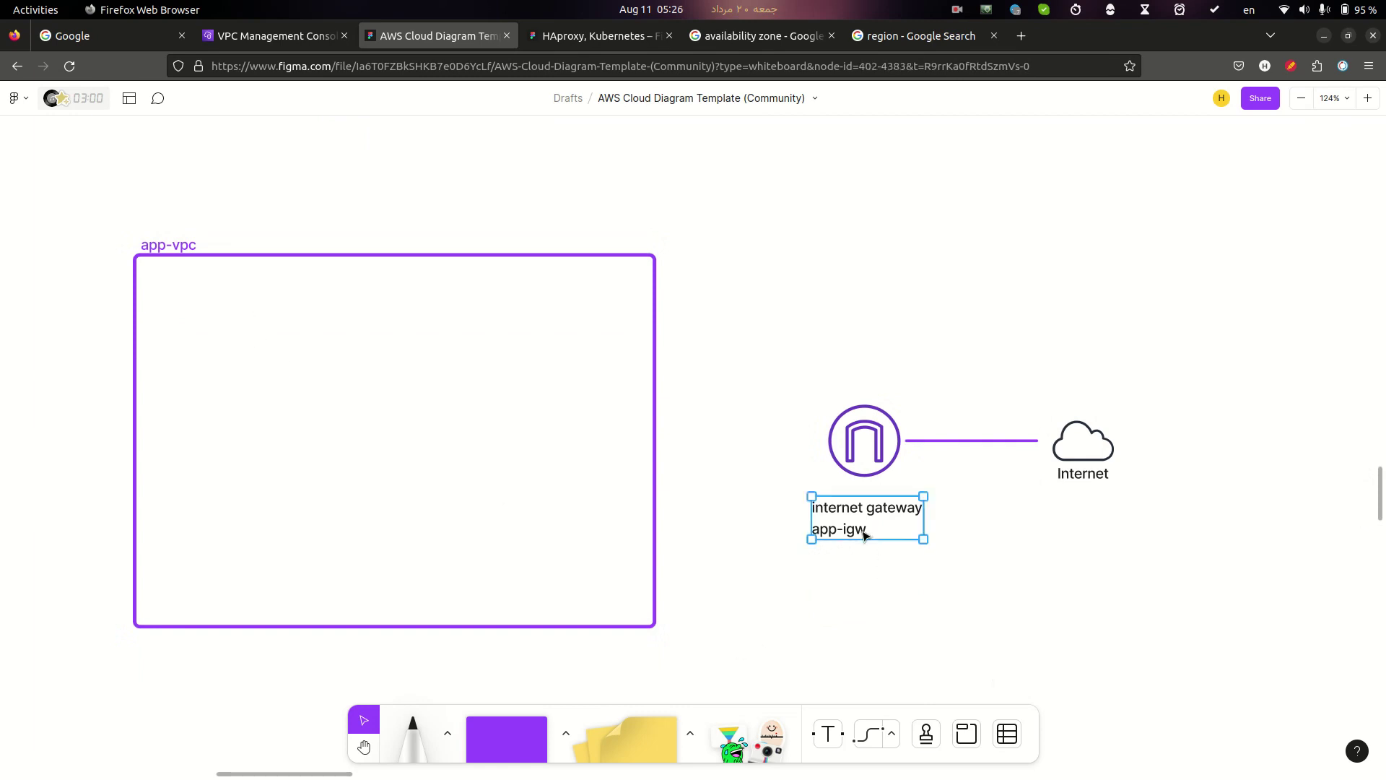
left_click(1012, 471)
left_click(1010, 442)
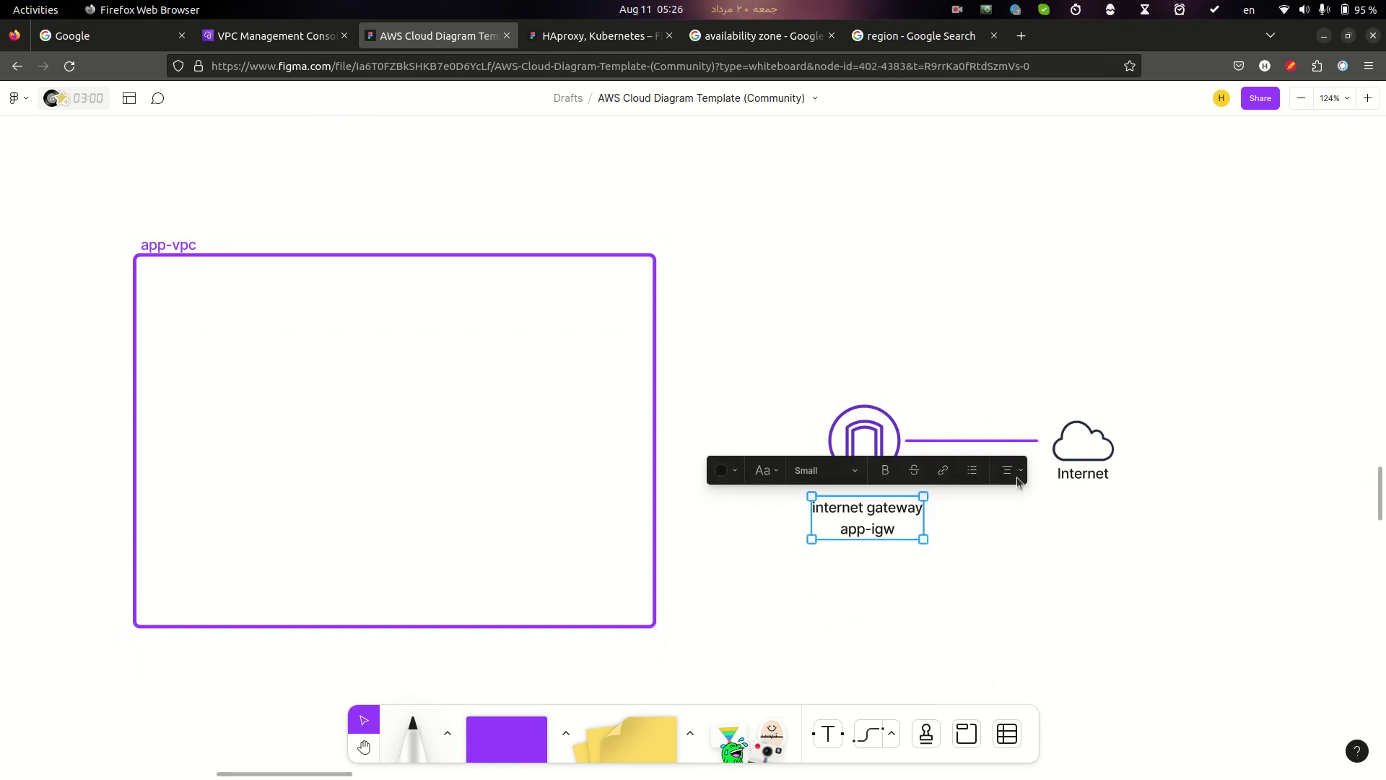
left_click(975, 549)
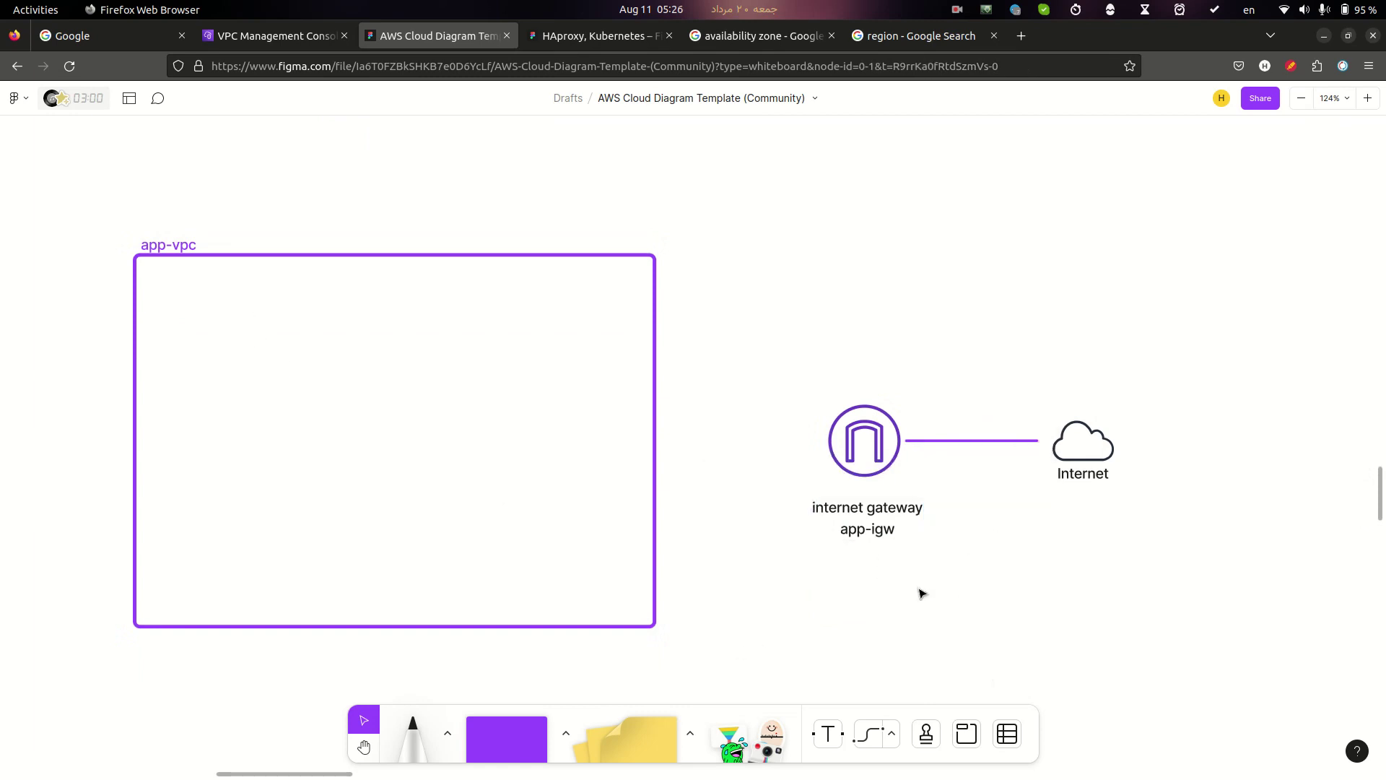
left_click(865, 461)
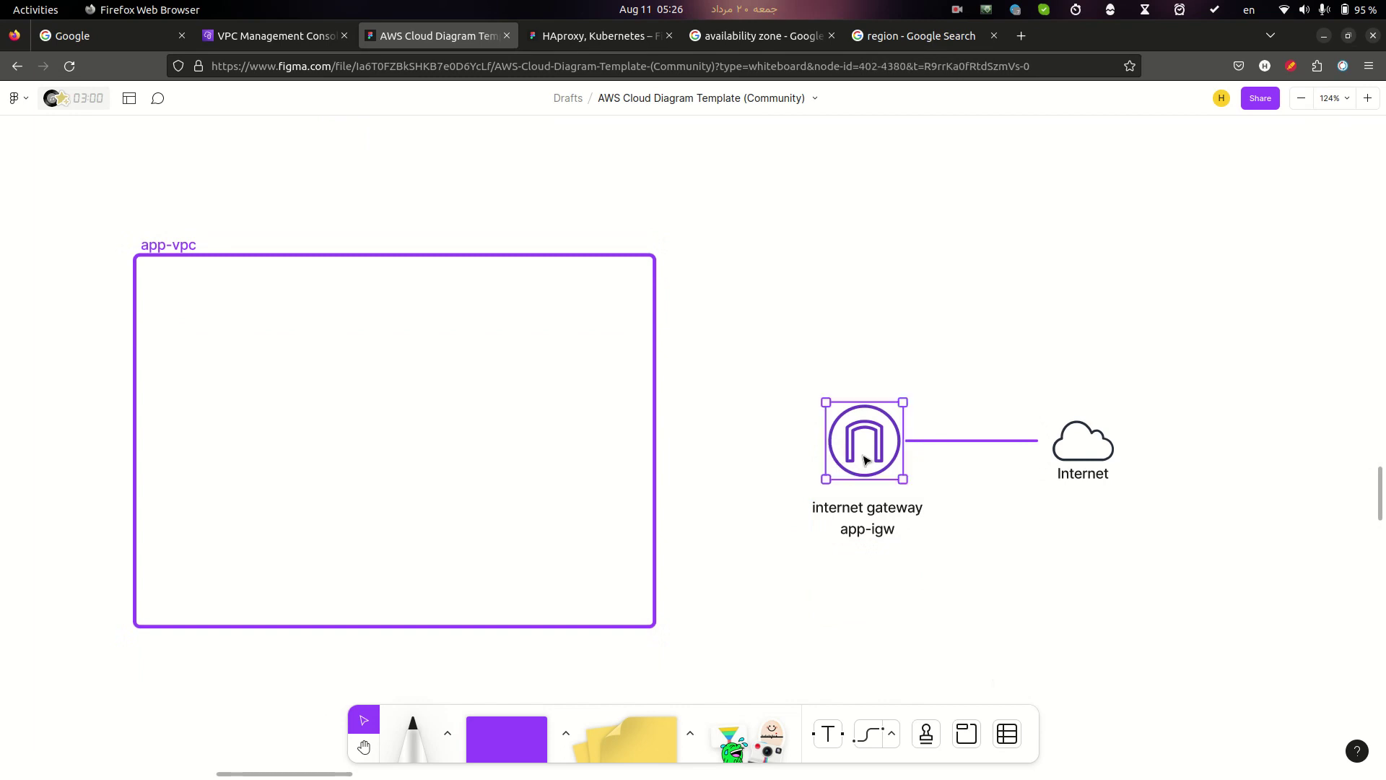
Join the gateway icon to the edge of the app-vpc rectangle with a straight connector.
left_click(846, 617)
left_click(877, 734)
left_click_drag(823, 444, 657, 440)
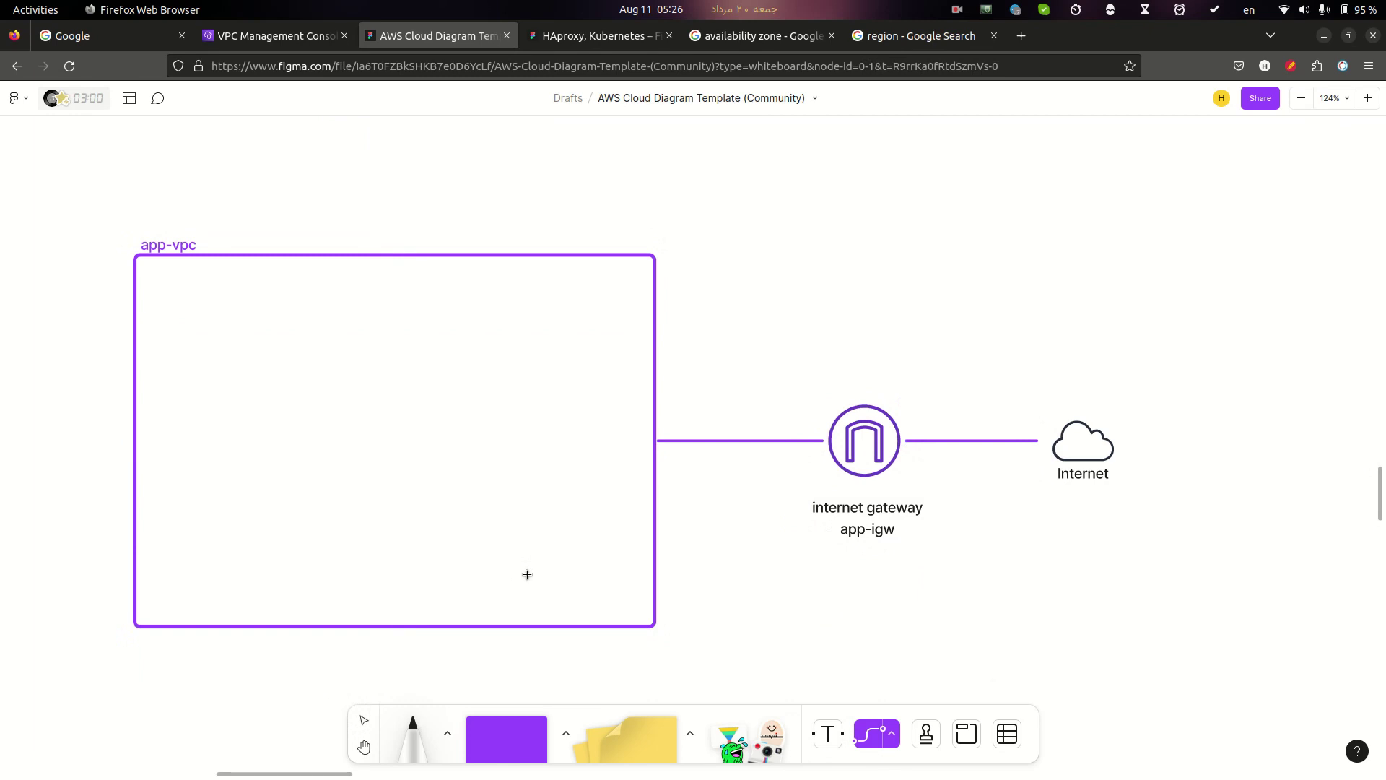
Switch to the AWS VPC console and attach the app-igw internet gateway to app-vpc.
left_click(274, 35)
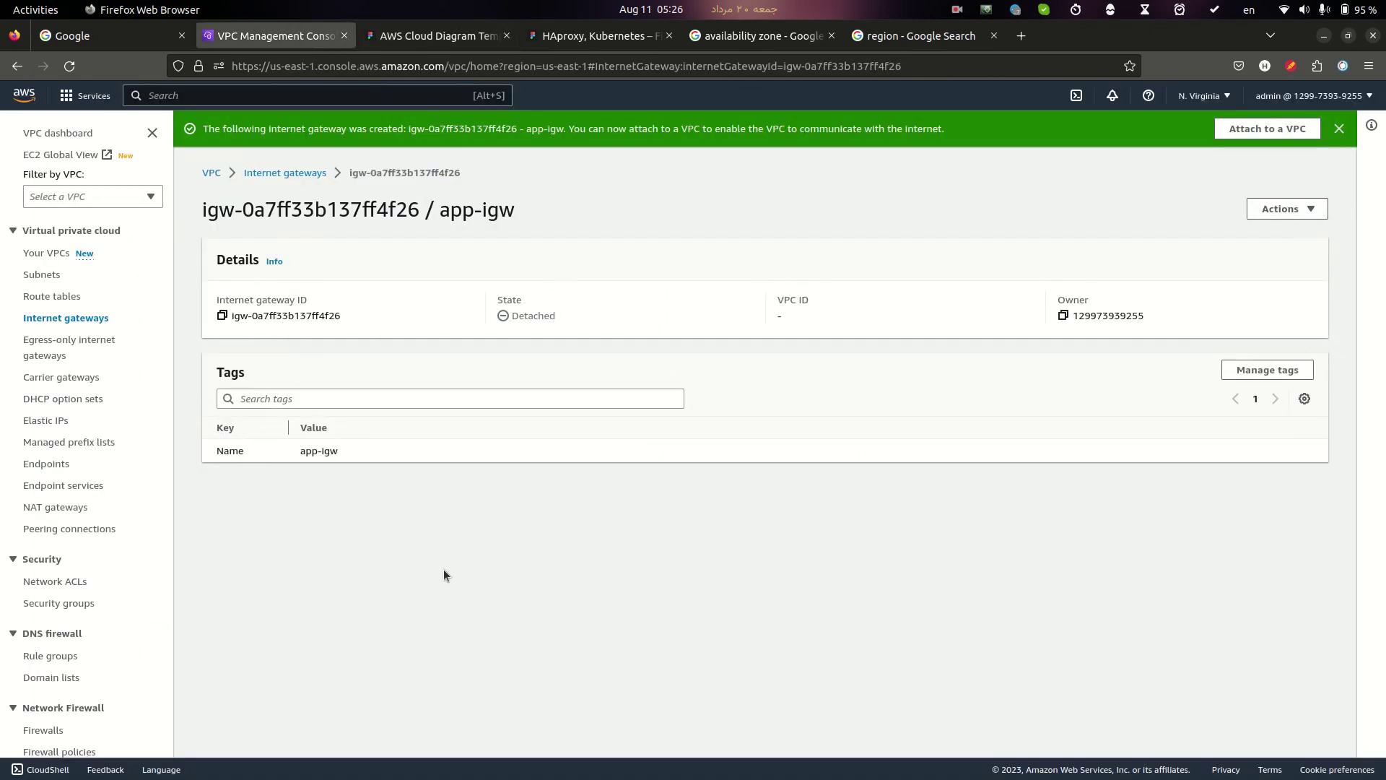
left_click(285, 172)
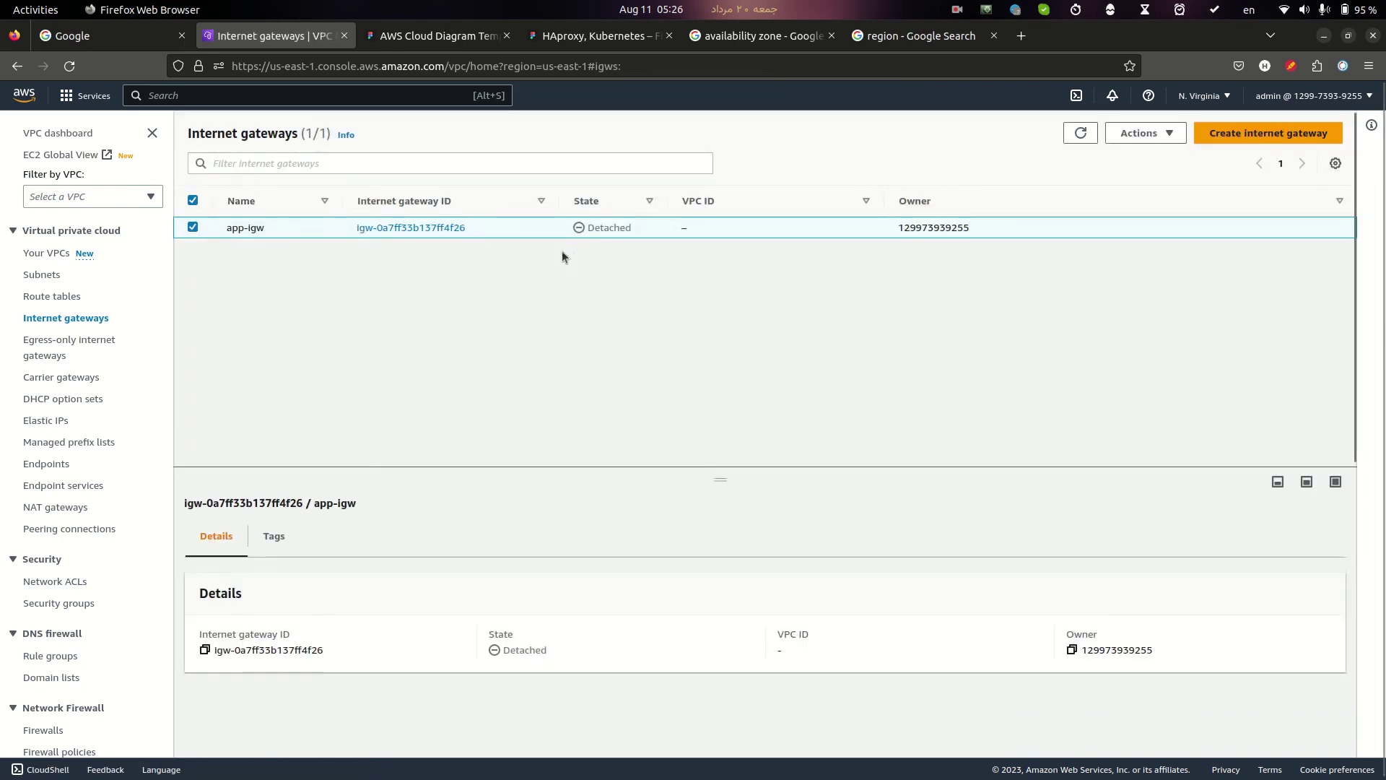
left_click(1164, 137)
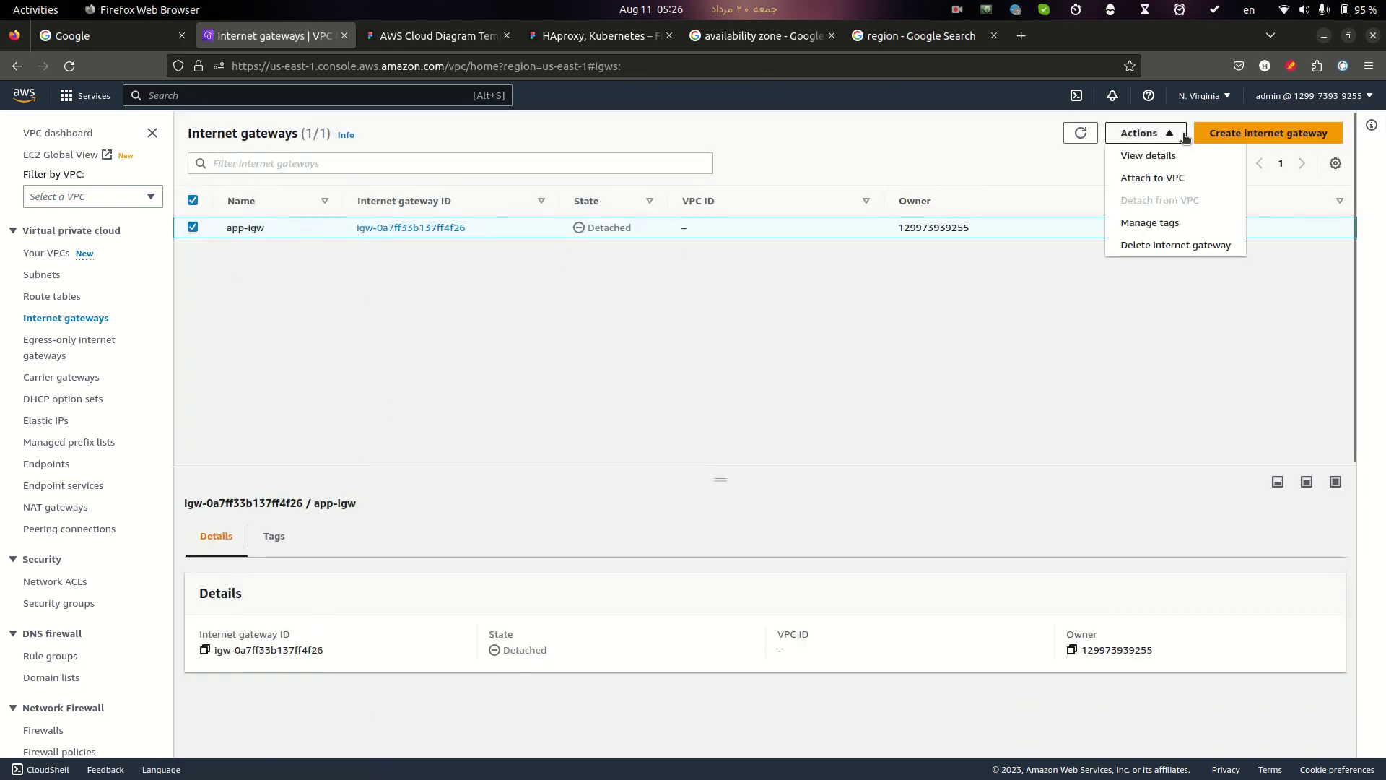
left_click(1169, 178)
left_click(215, 308)
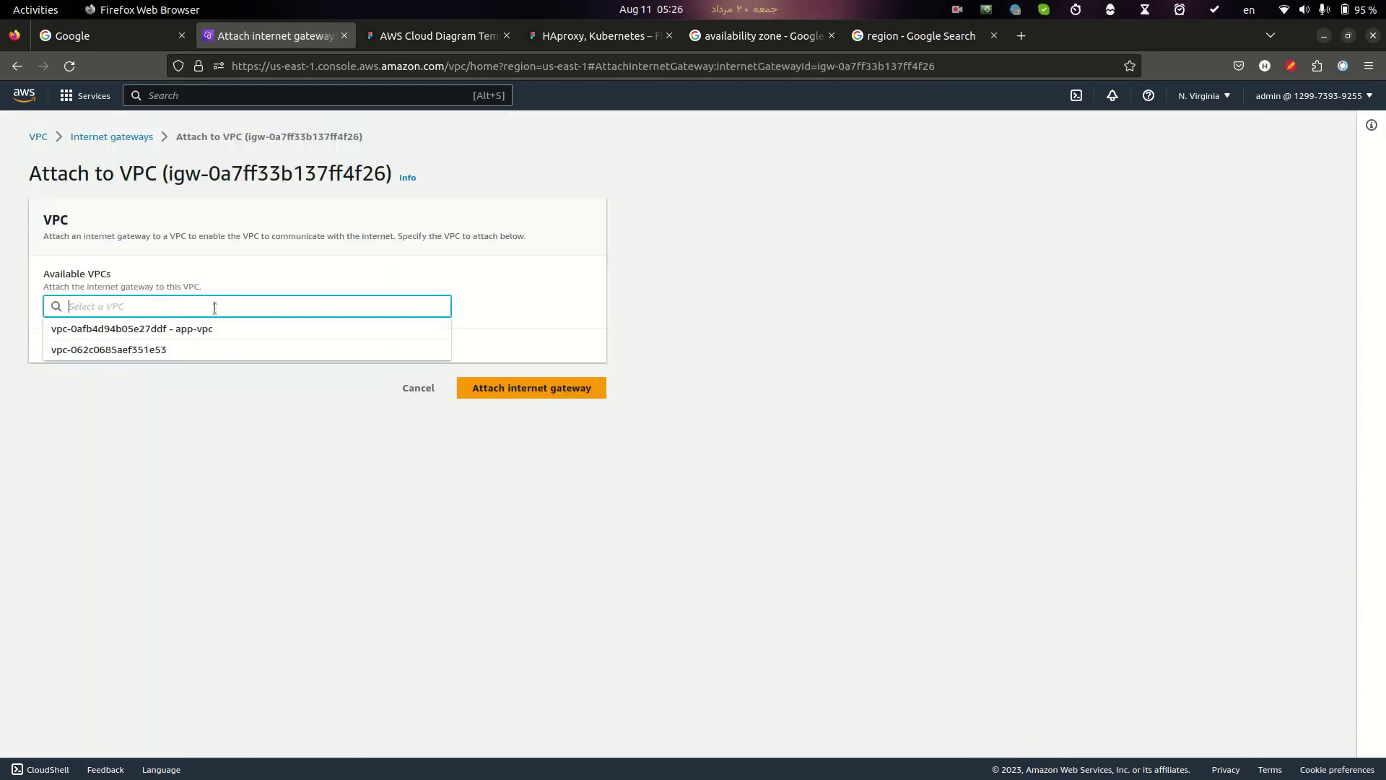
left_click(207, 327)
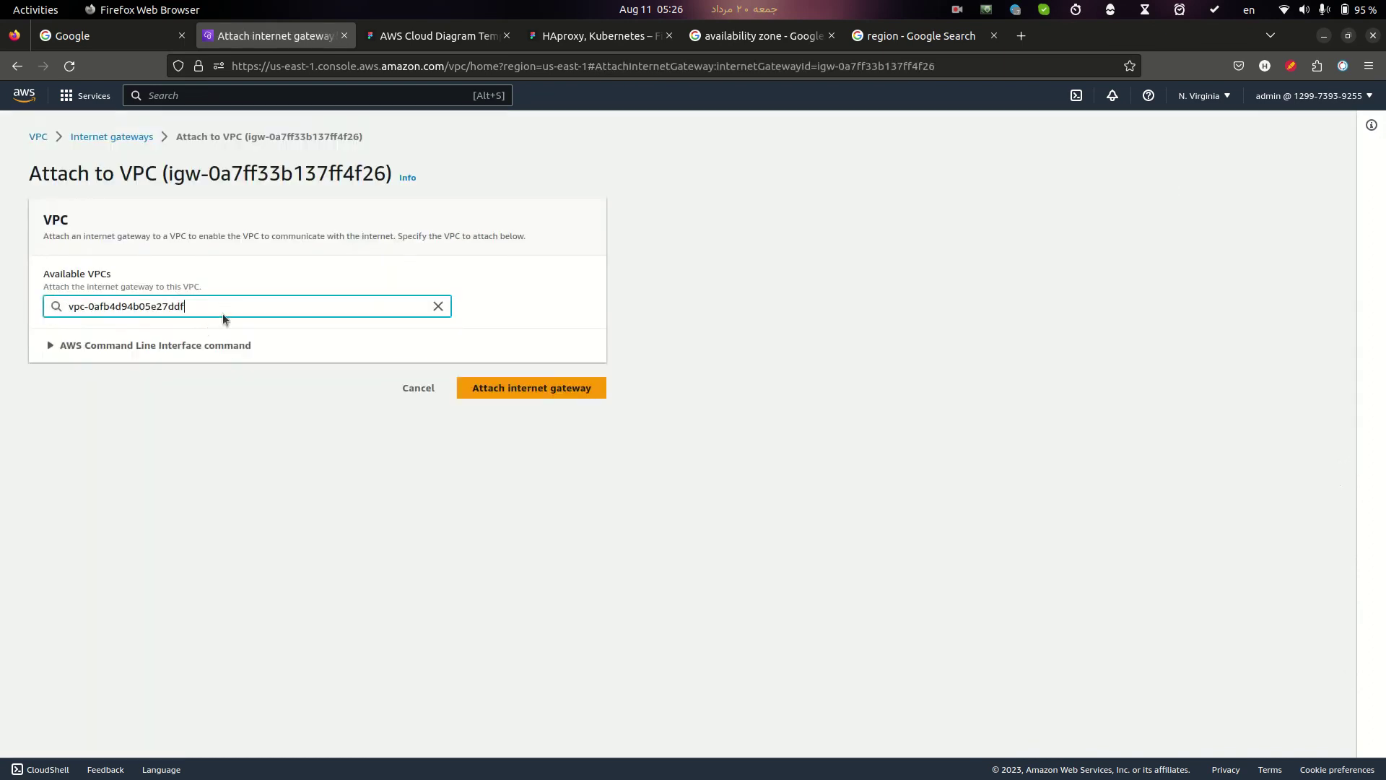
left_click(532, 385)
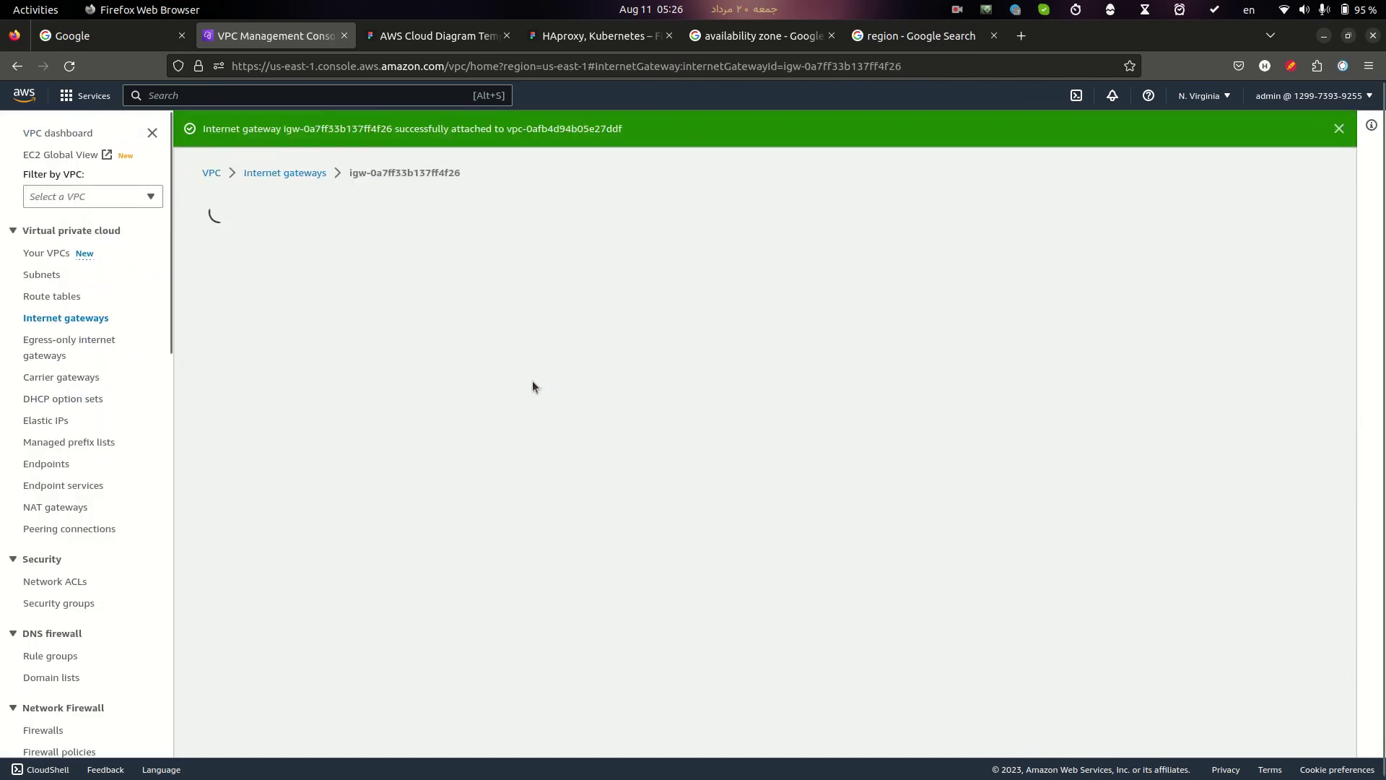
Return to the Figma diagram and move the "Data base subnet 4 10.1.4.0/24" label into the lower part of the app-vpc rectangle.
key("alt+Tab")
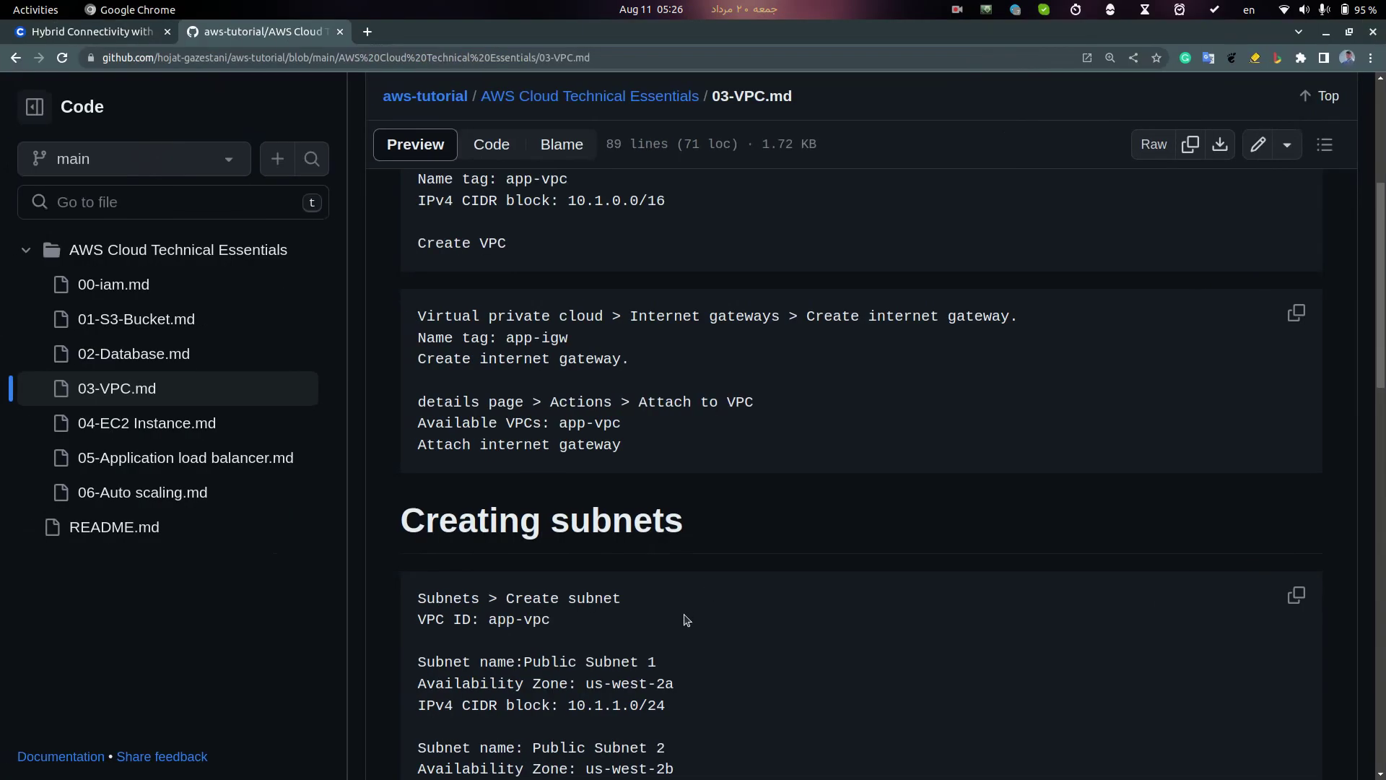
key("alt+Tab")
left_click(433, 35)
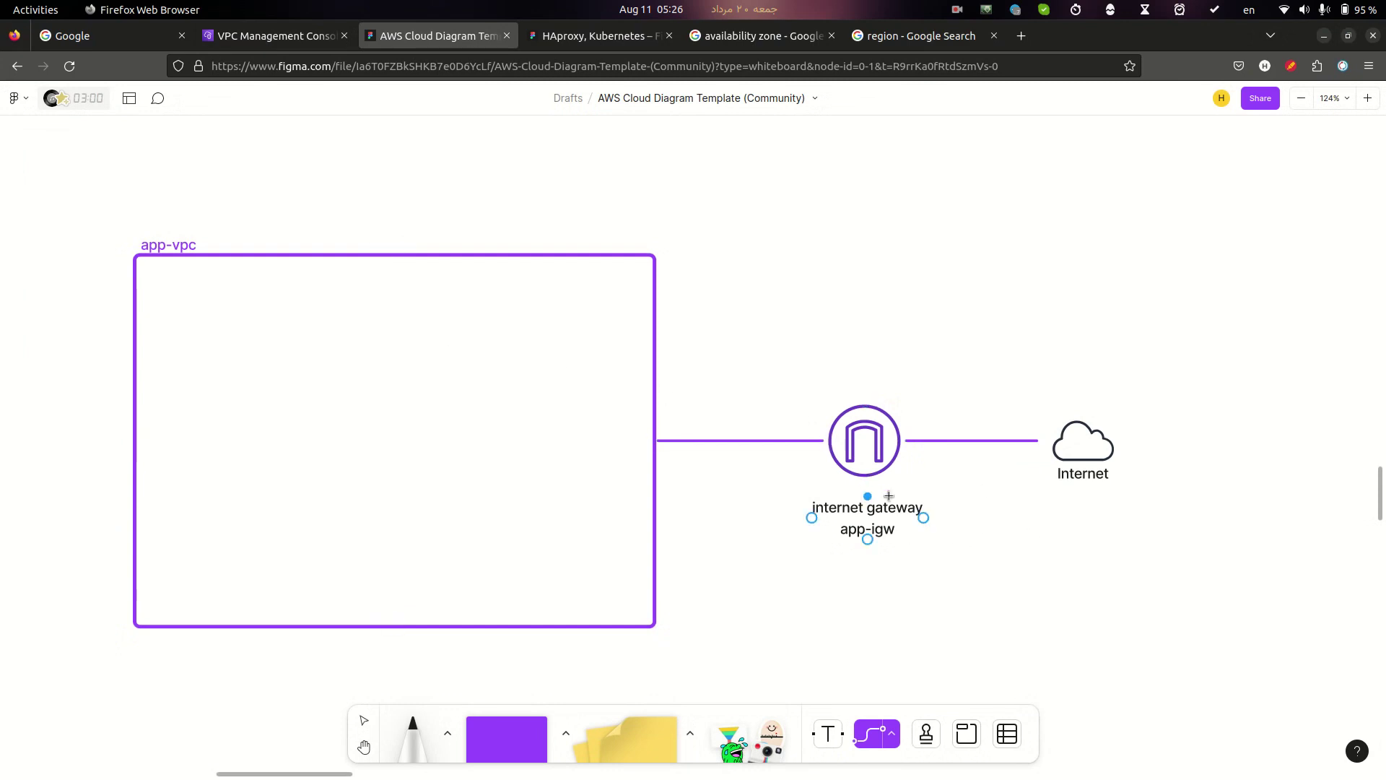
scroll(907, 492, "up", 5)
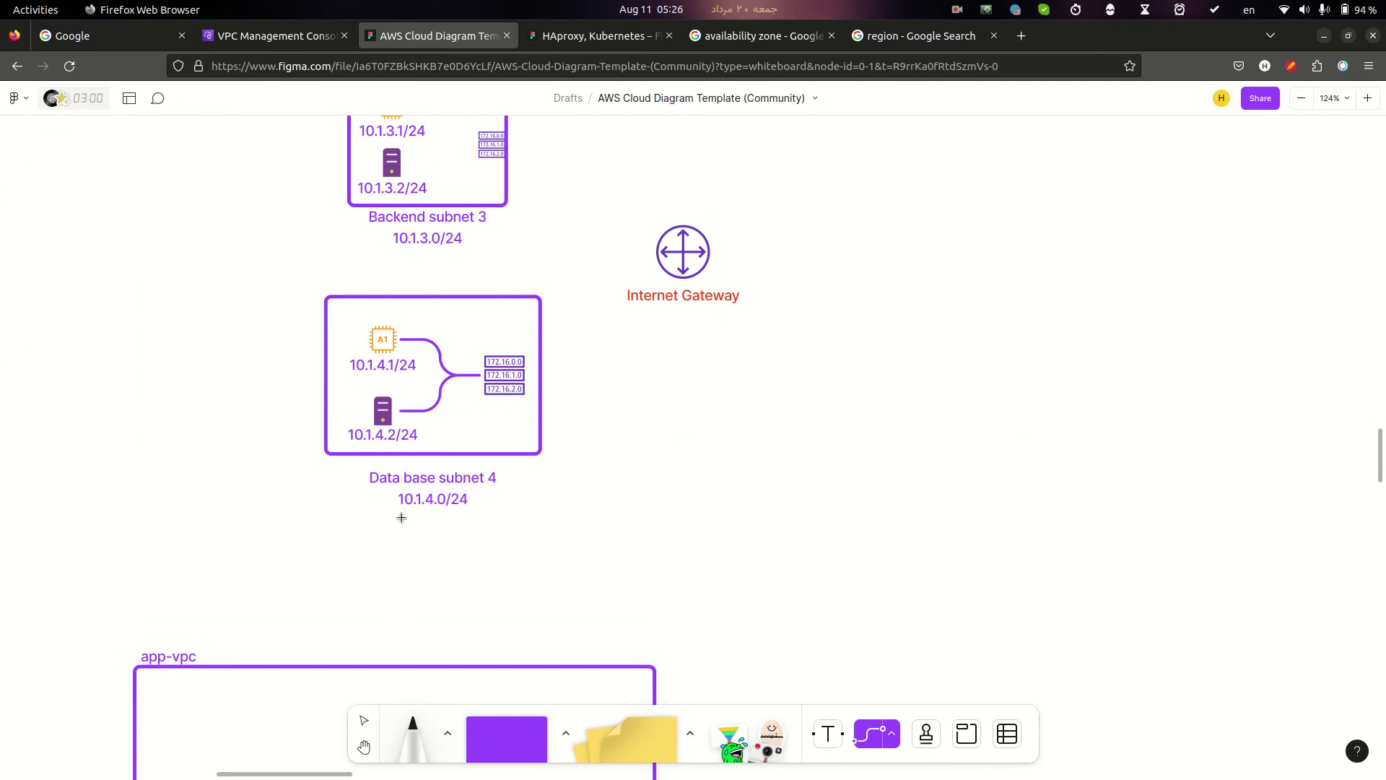
scroll(401, 517, "down", 2)
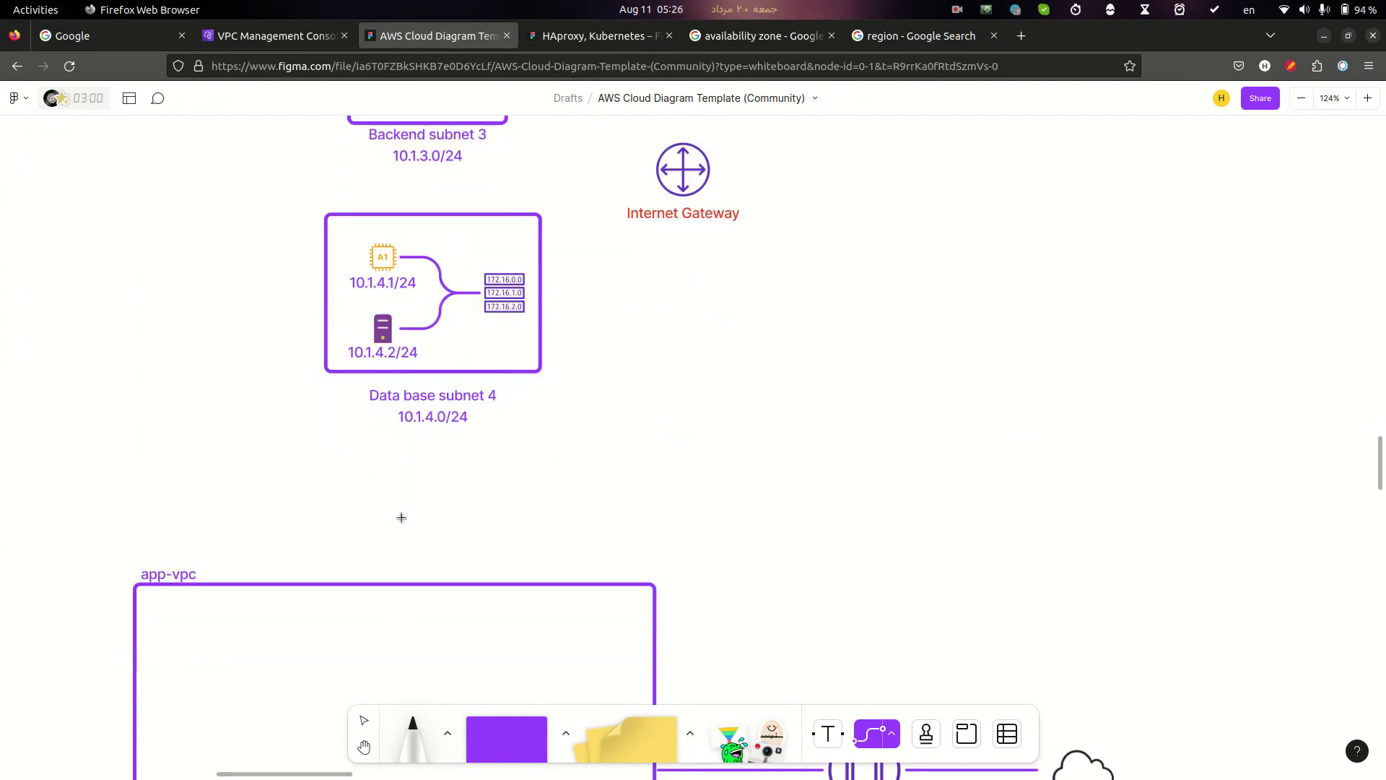
left_click(876, 735)
left_click_drag(438, 323, 283, 692)
scroll(282, 650, "down", 2)
left_click_drag(289, 525, 252, 652)
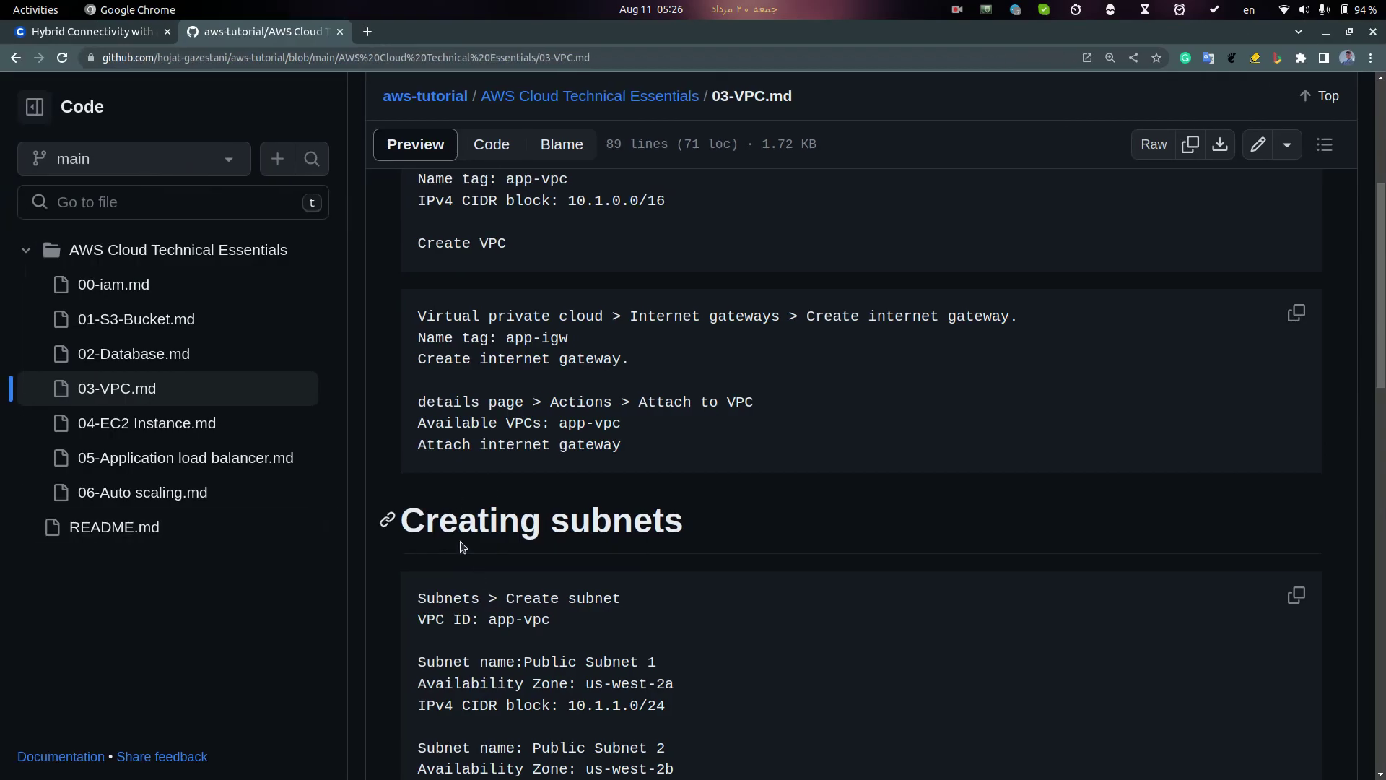
Read the Creating subnets instructions in the 03-VPC.md notes on GitHub, covering the VPC, subnet names, availability zones and CIDR blocks.
left_click_drag(443, 523, 700, 529)
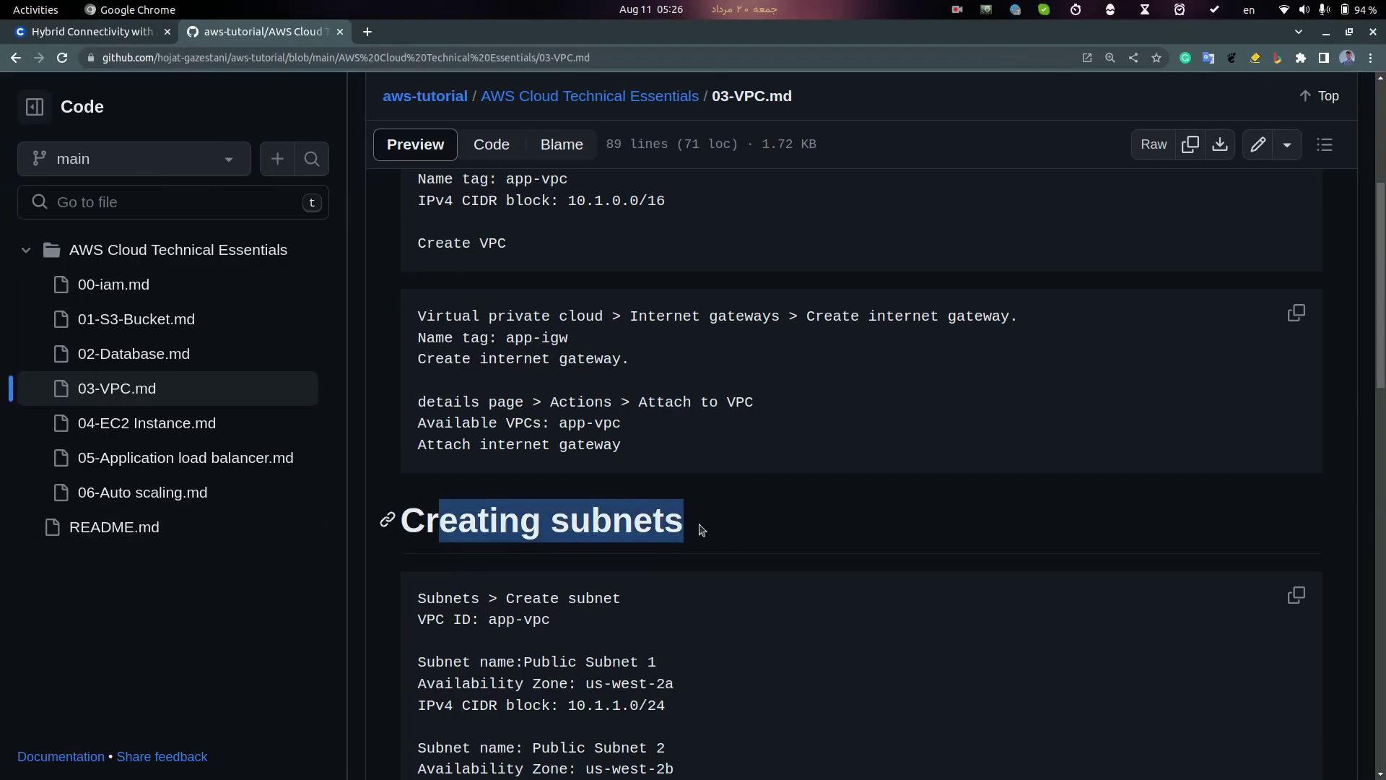
scroll(693, 531, "down", 3)
left_click_drag(491, 341, 622, 340)
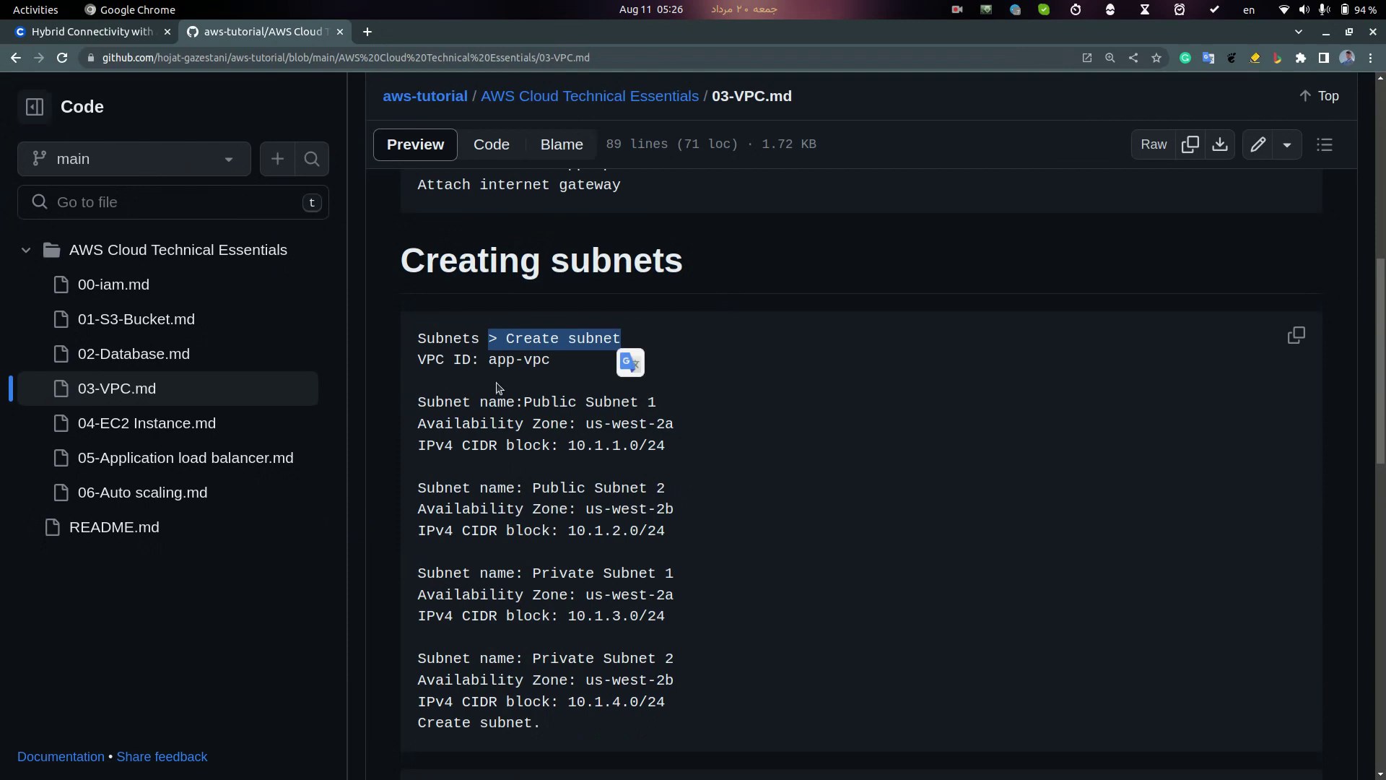
left_click(446, 362)
double_click(437, 340)
left_click_drag(524, 340, 621, 340)
Switch back to the AWS VPC console and open its Subnets page.
key("super")
left_click(285, 327)
key("alt+Tab")
left_click(275, 35)
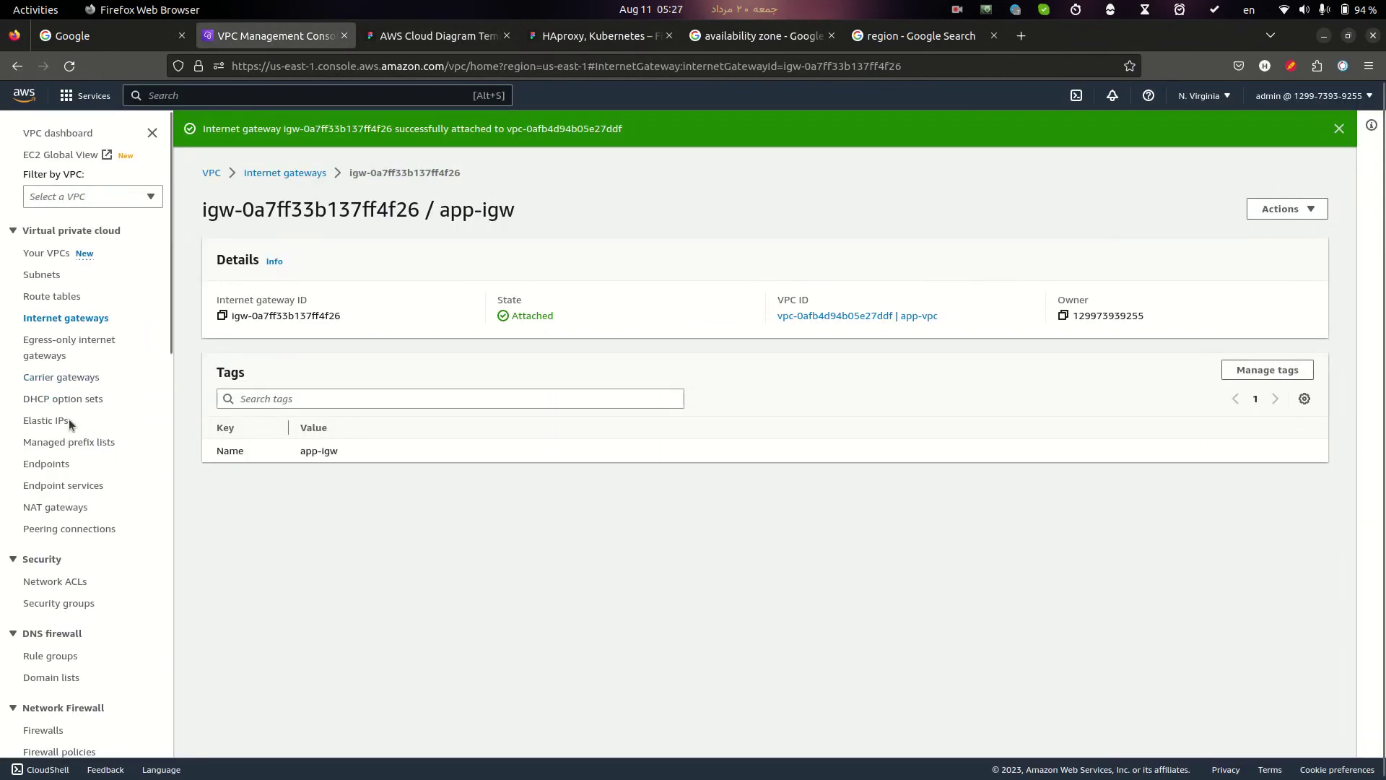
left_click(45, 275)
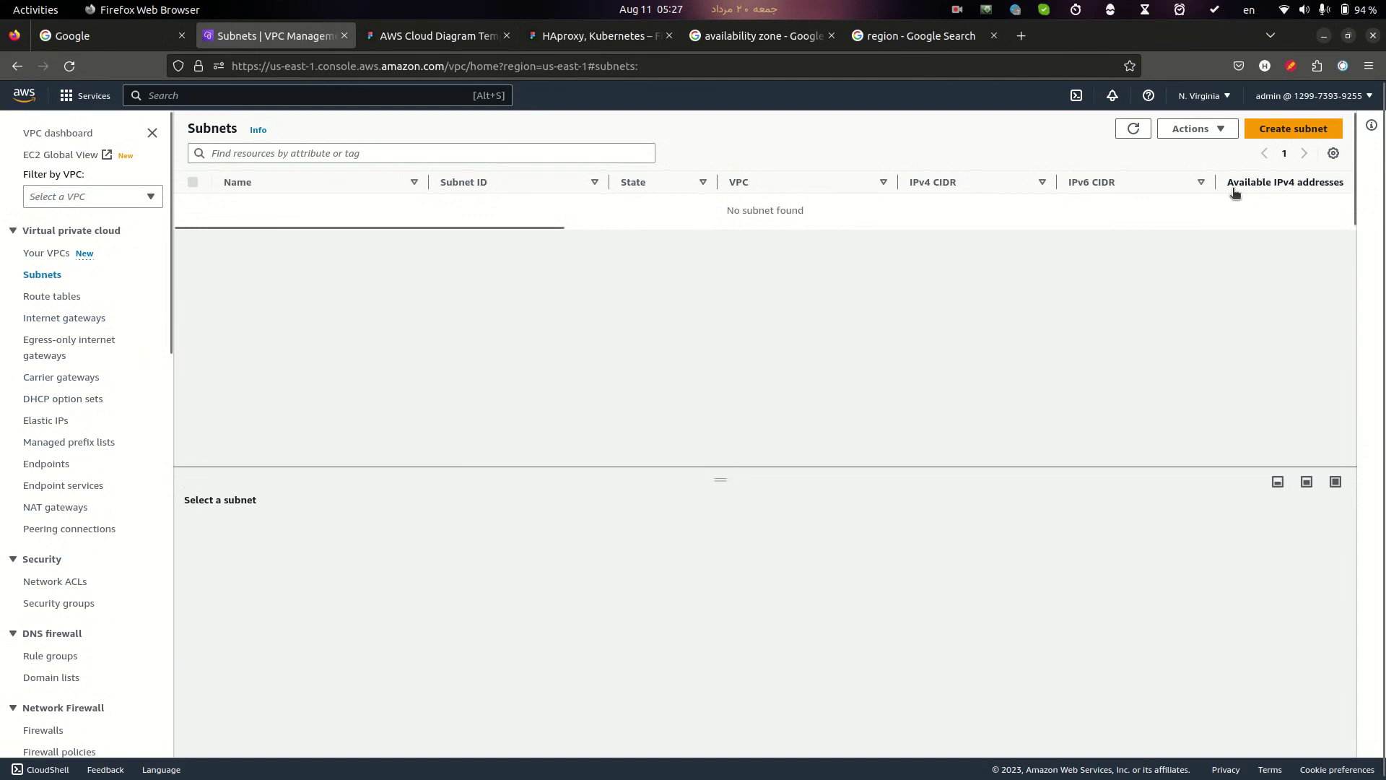
Compare the availability zones given in the GitHub subnet notes with the regions offered in the AWS console.
key("alt+Tab")
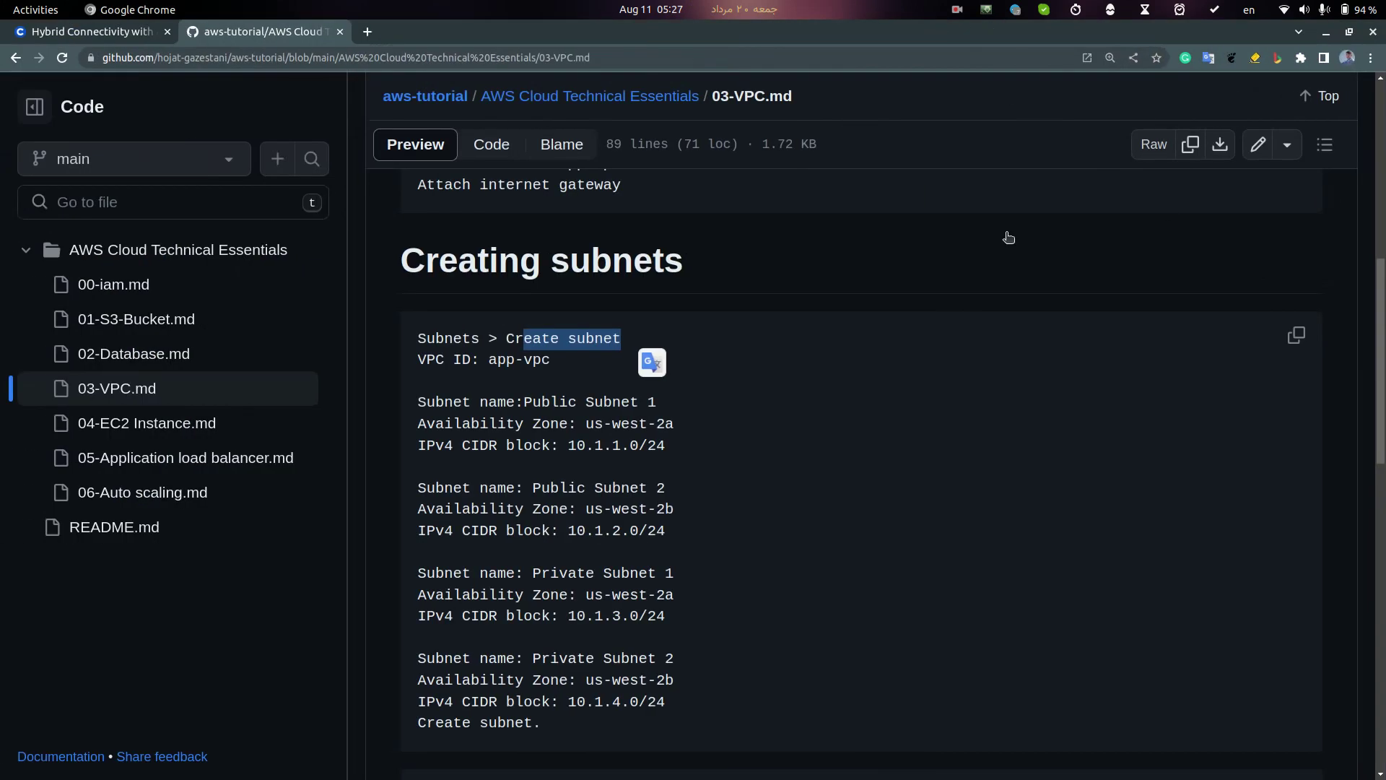
key("alt+Tab")
left_click(1225, 106)
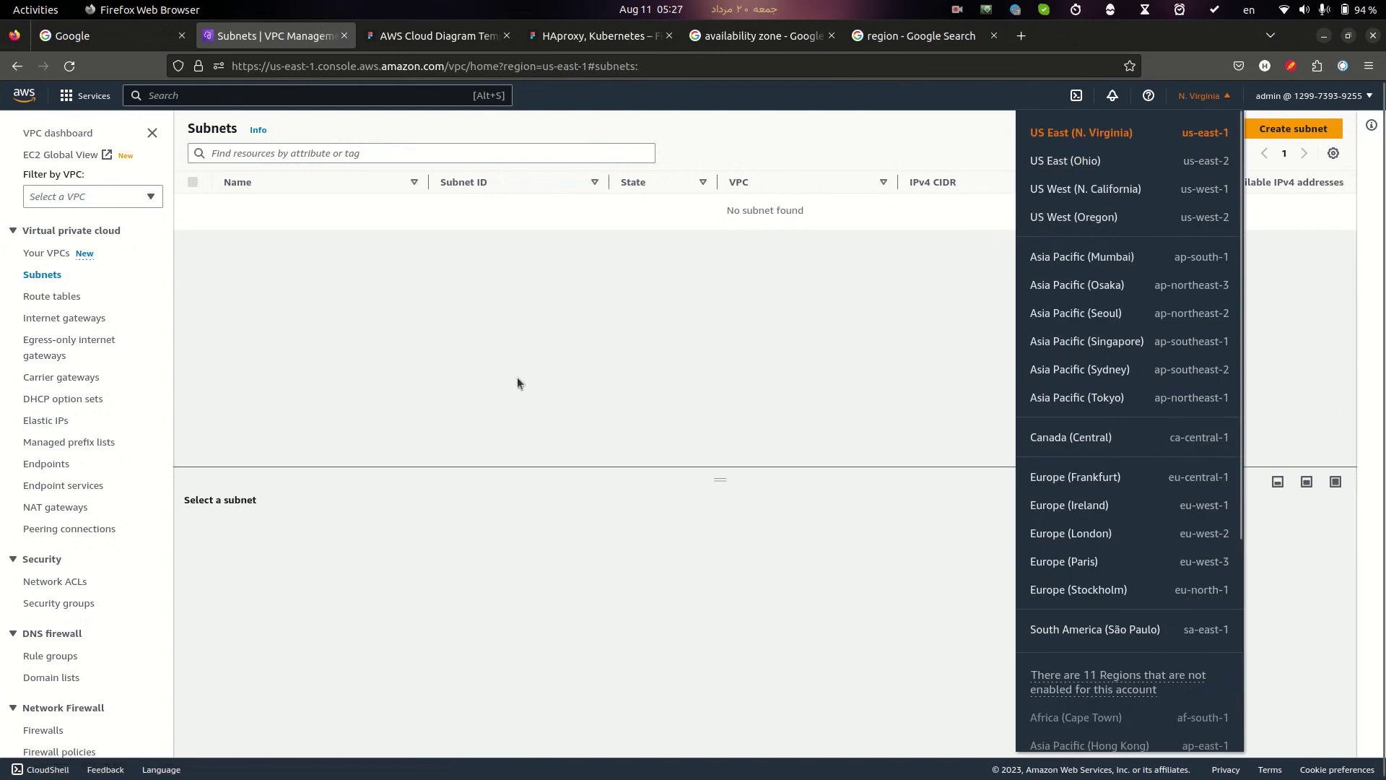
key("alt+Tab")
key("alt+Tab")
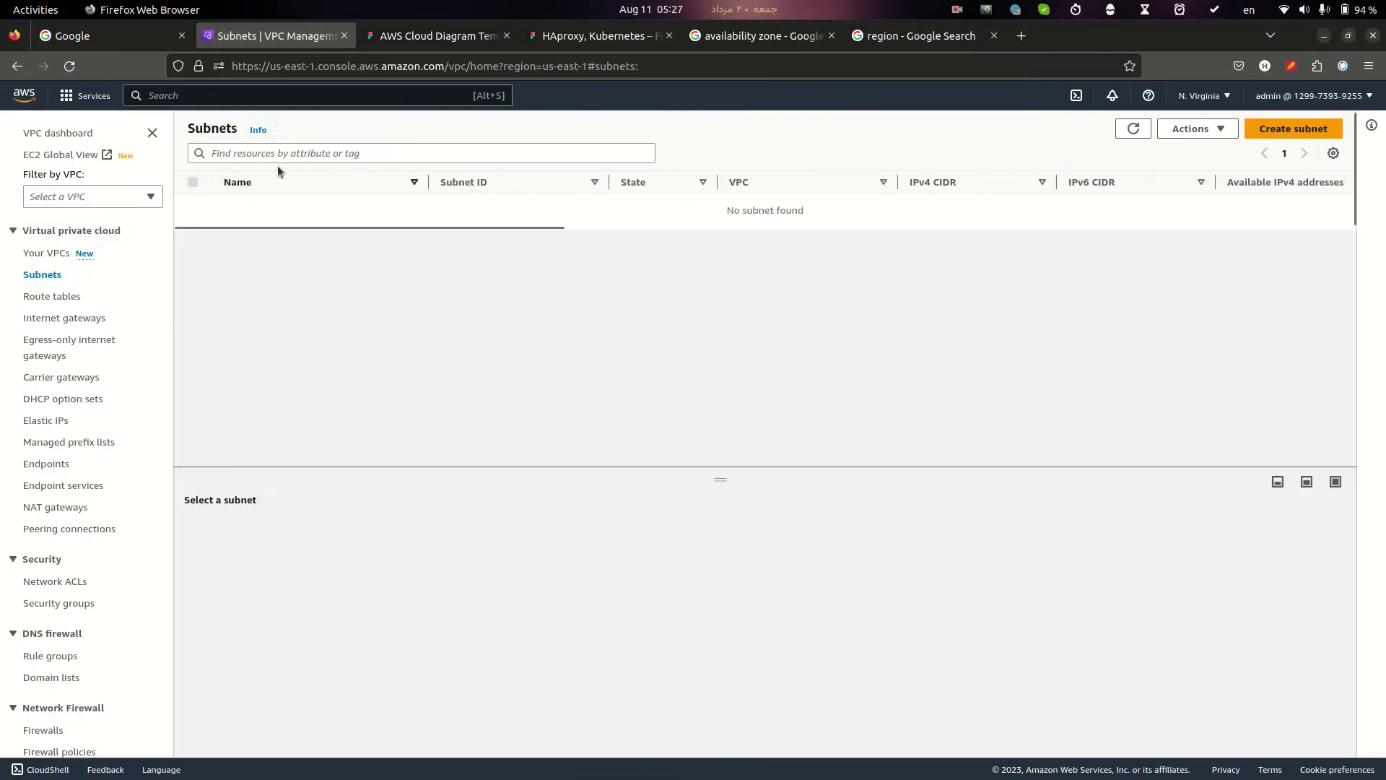
Examine the London and Paris region drawings with their availability zones and data centers in the Figma file.
left_click(439, 33)
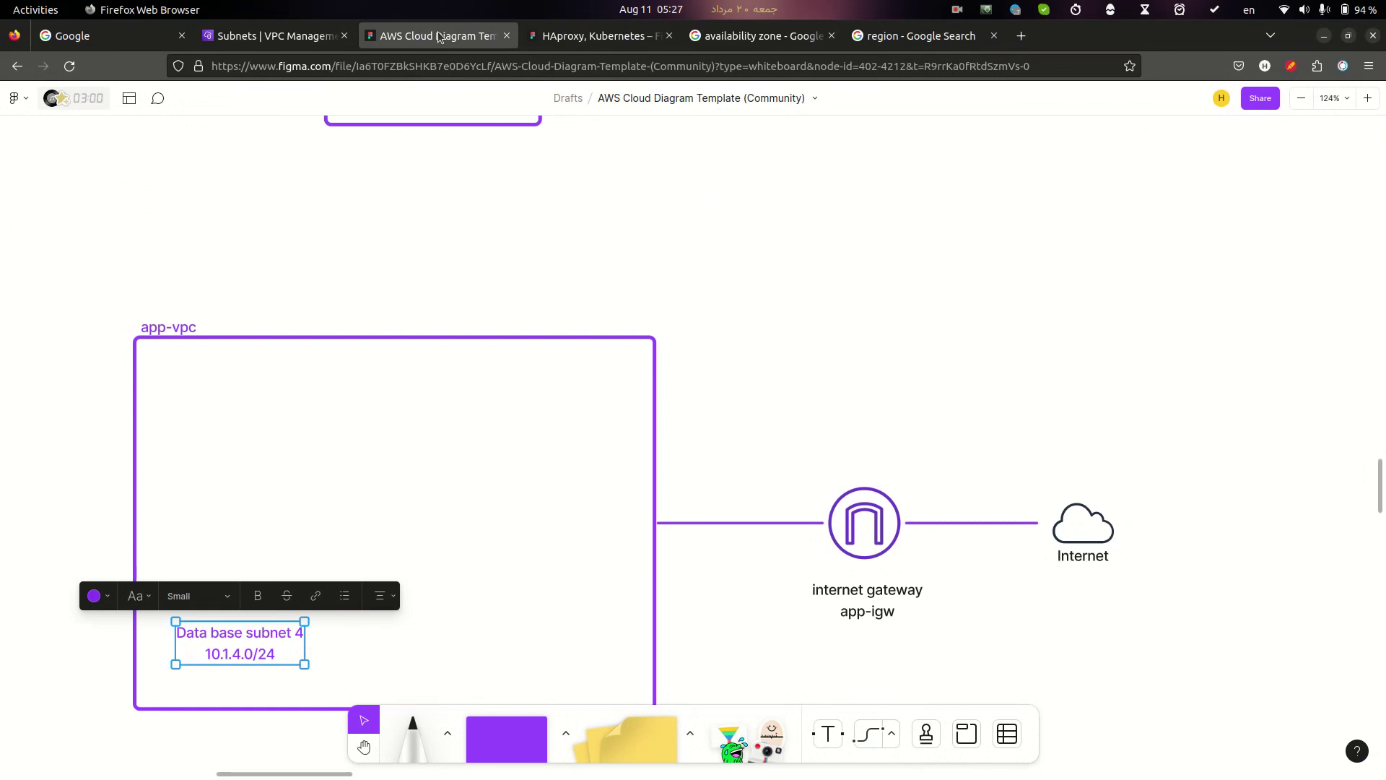
scroll(388, 316, "down", 5)
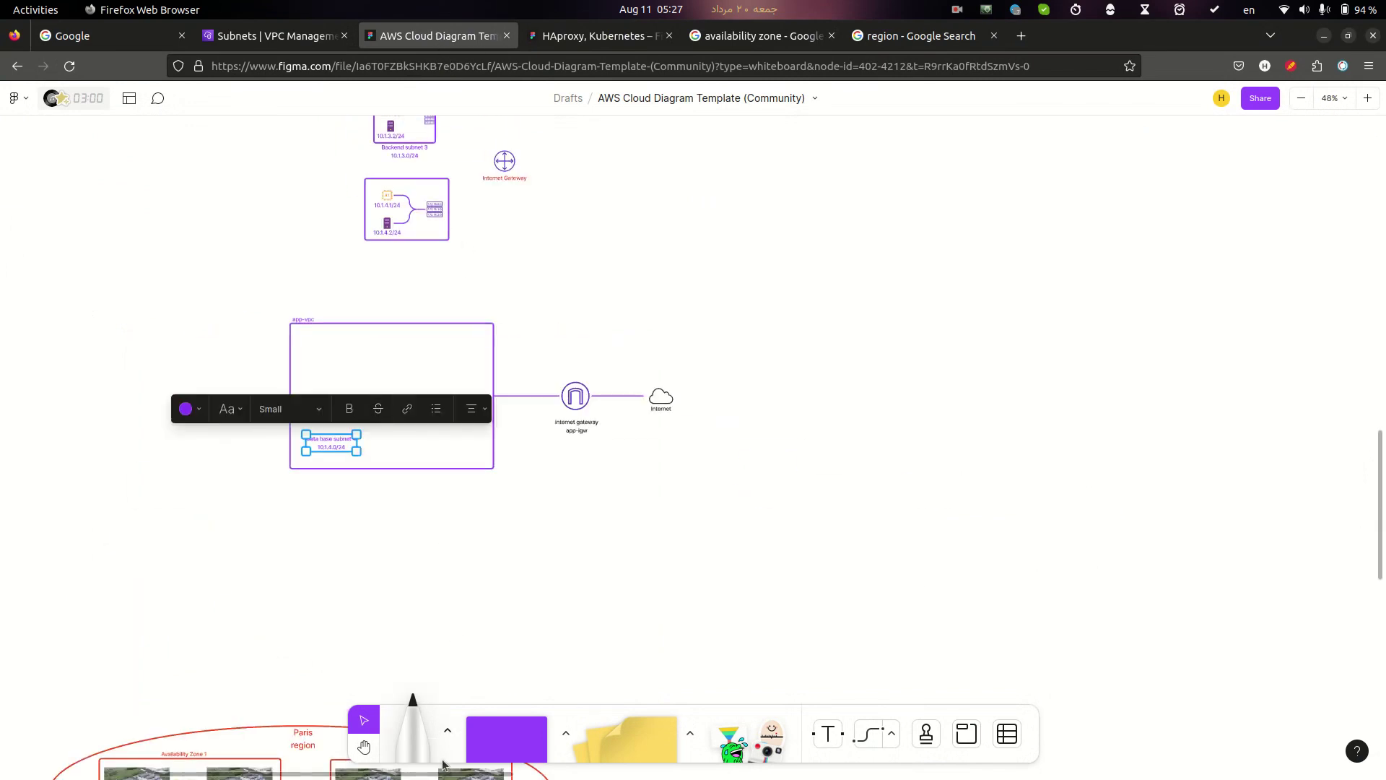
scroll(259, 764, "left", 10)
scroll(433, 462, "down", 6)
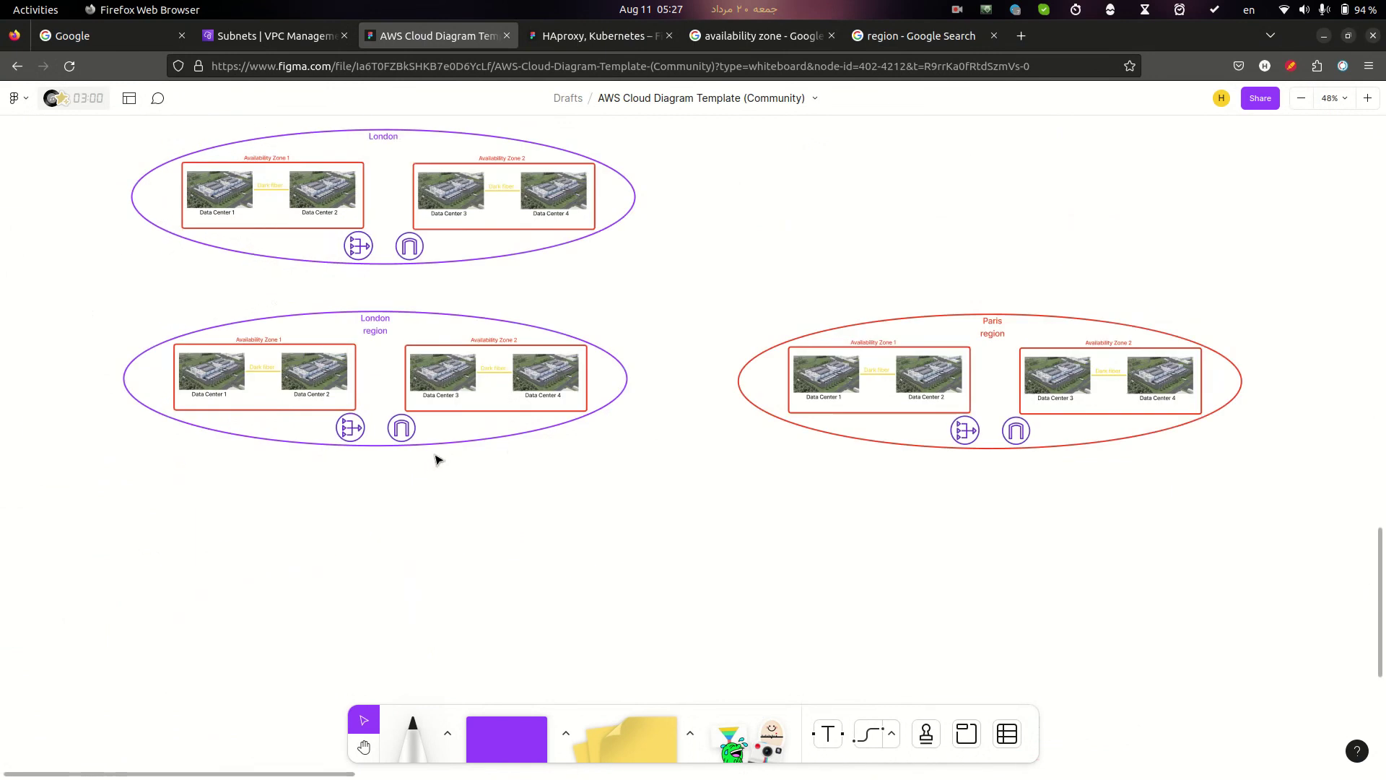
scroll(496, 413, "up", 4)
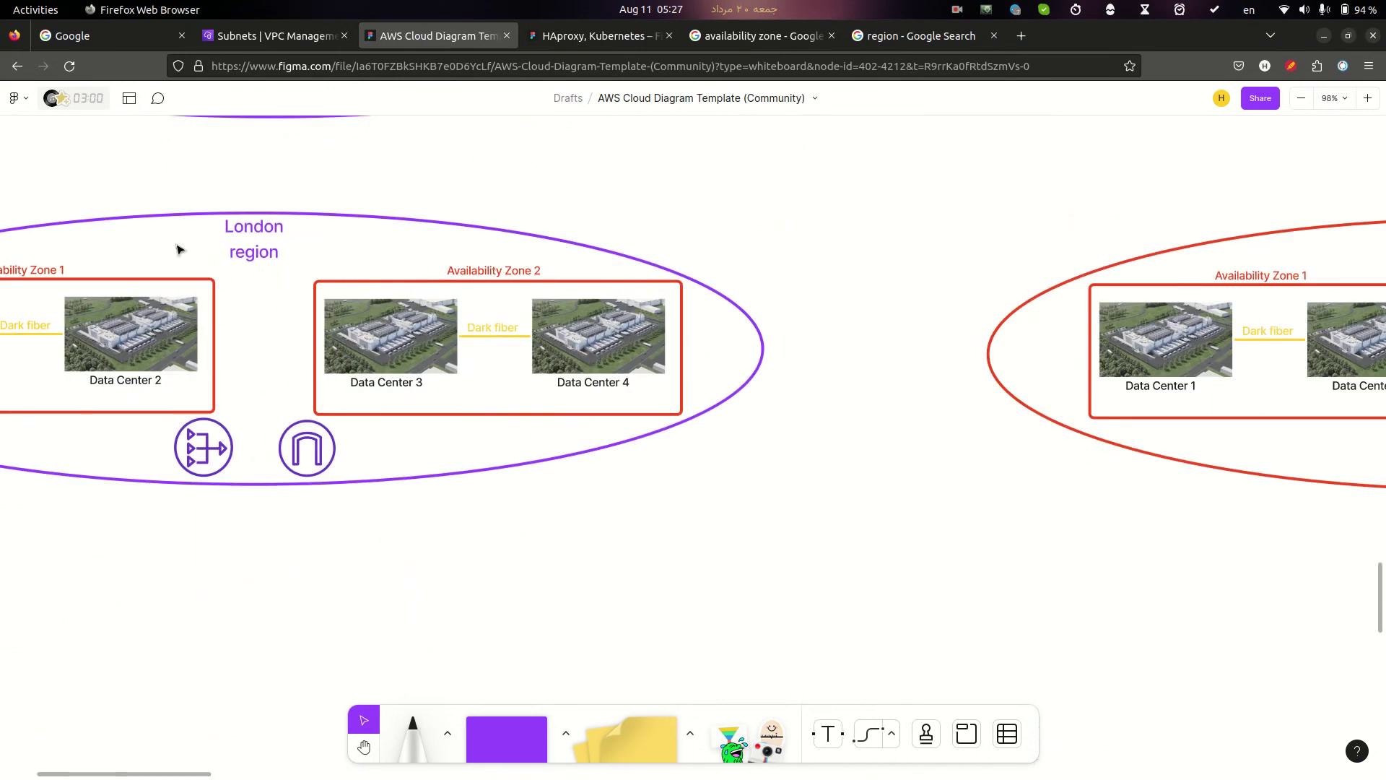
left_click_drag(206, 773, 296, 773)
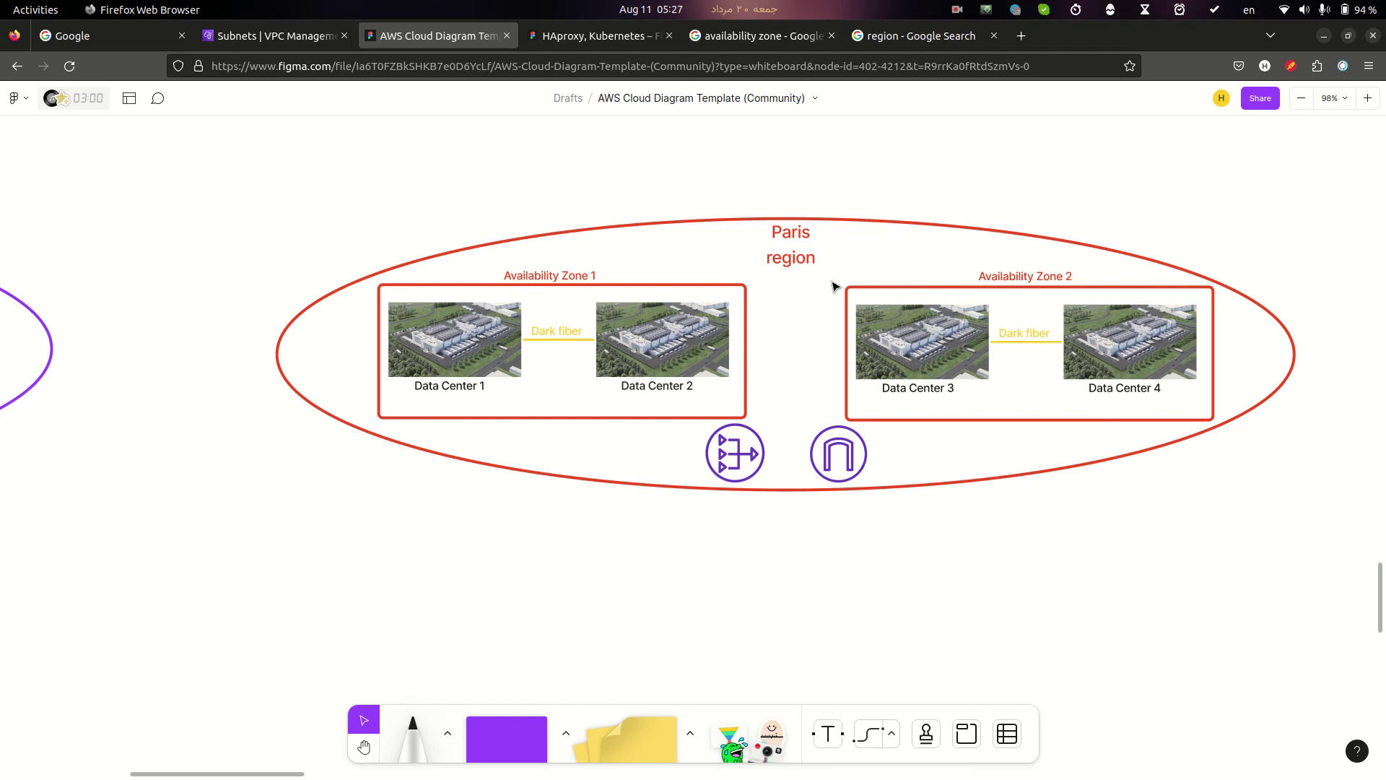
Switch to the AWS console and review the VPC list, the selected region and the VPC attachment of app-igw.
key("alt+Tab")
key("alt+Tab")
left_click(256, 37)
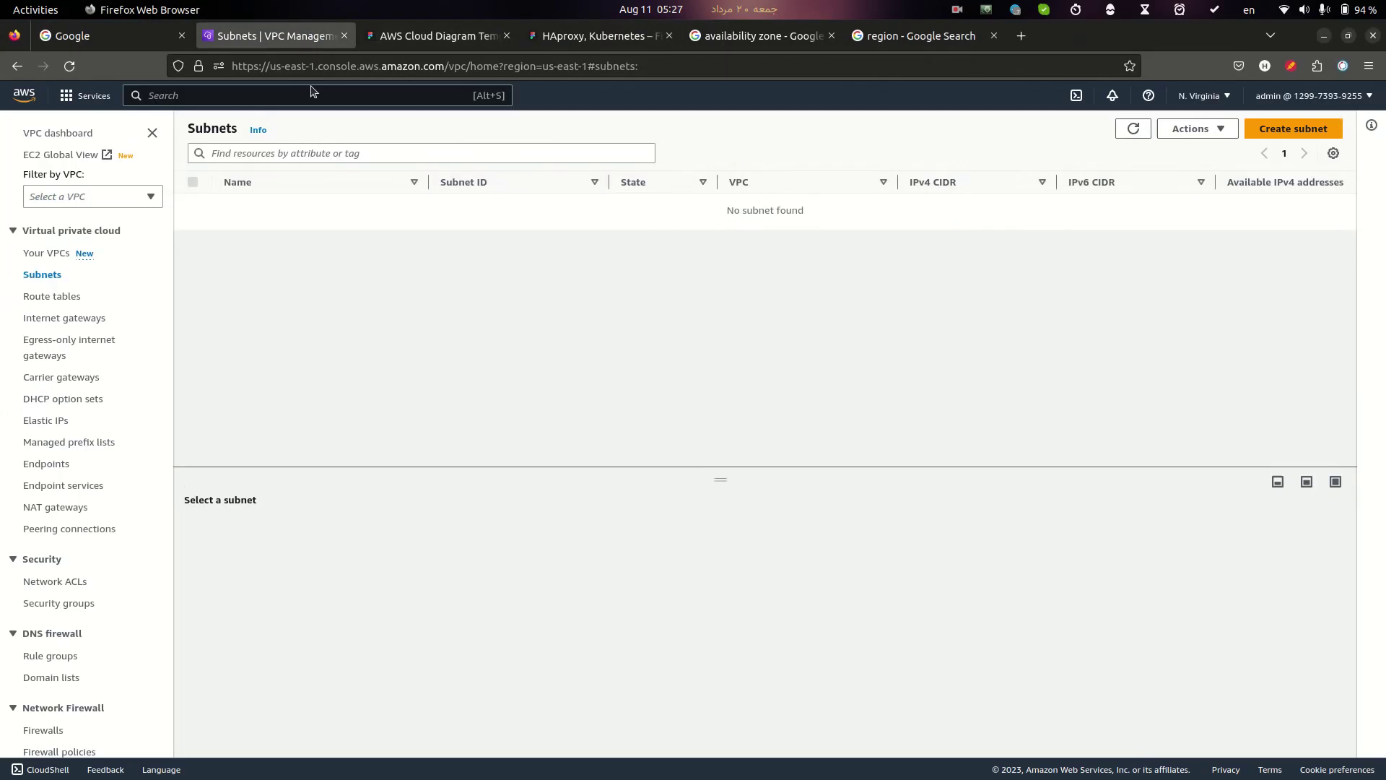
left_click(46, 255)
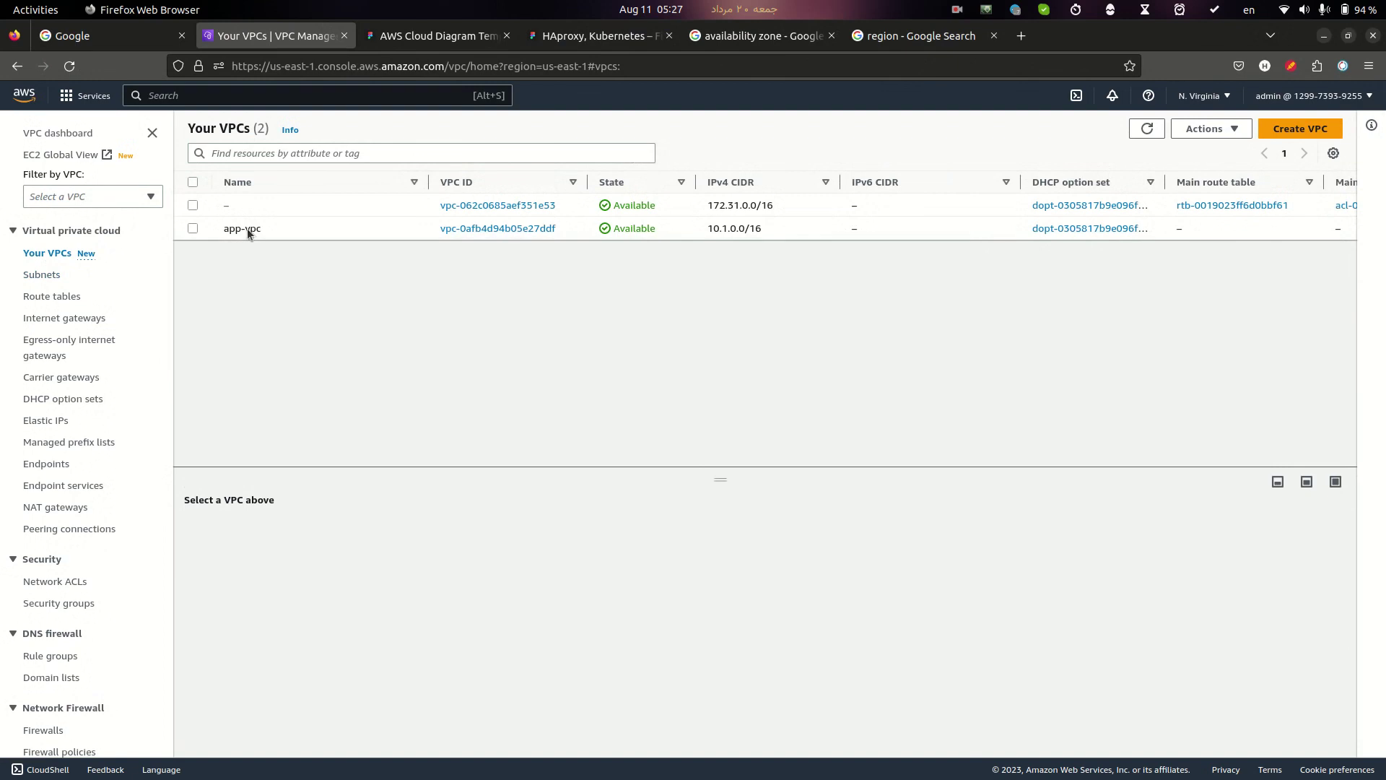
left_click(1202, 96)
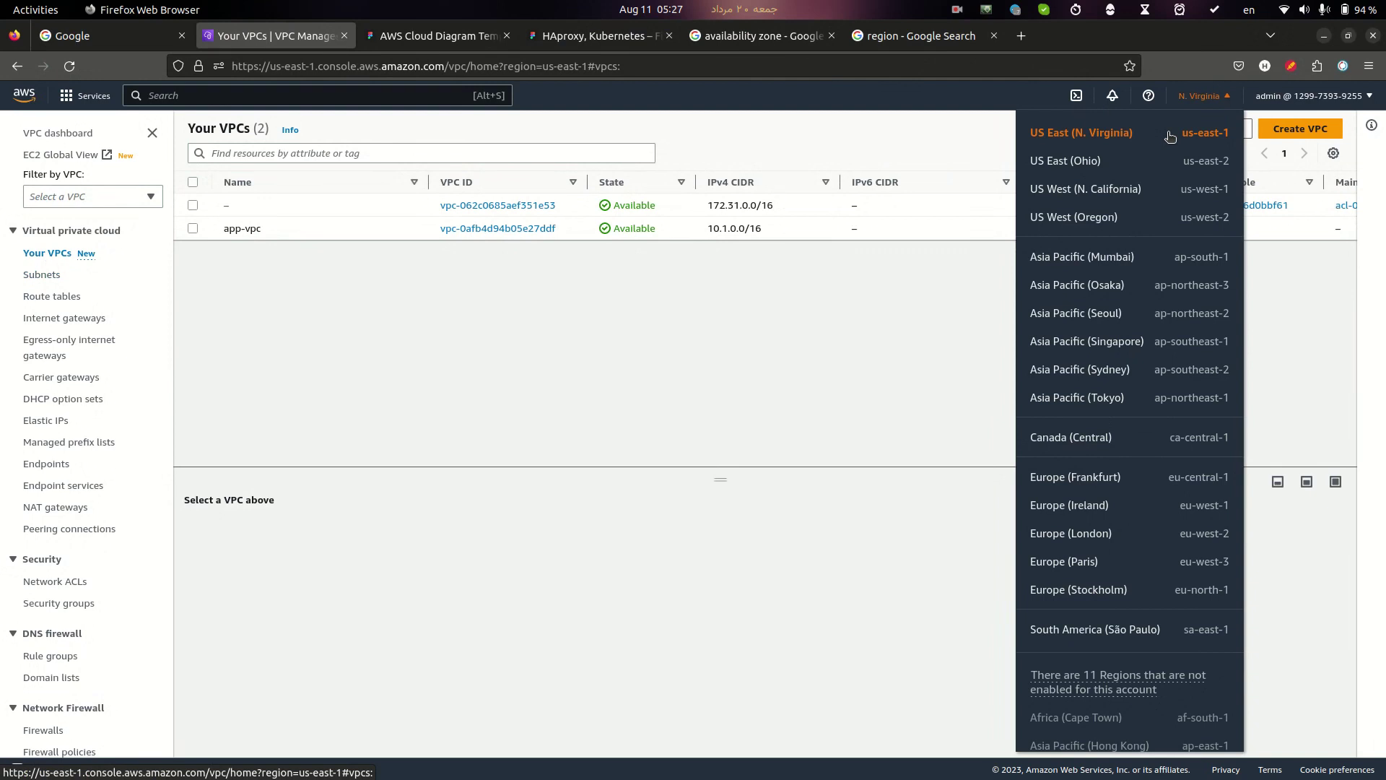
left_click(407, 437)
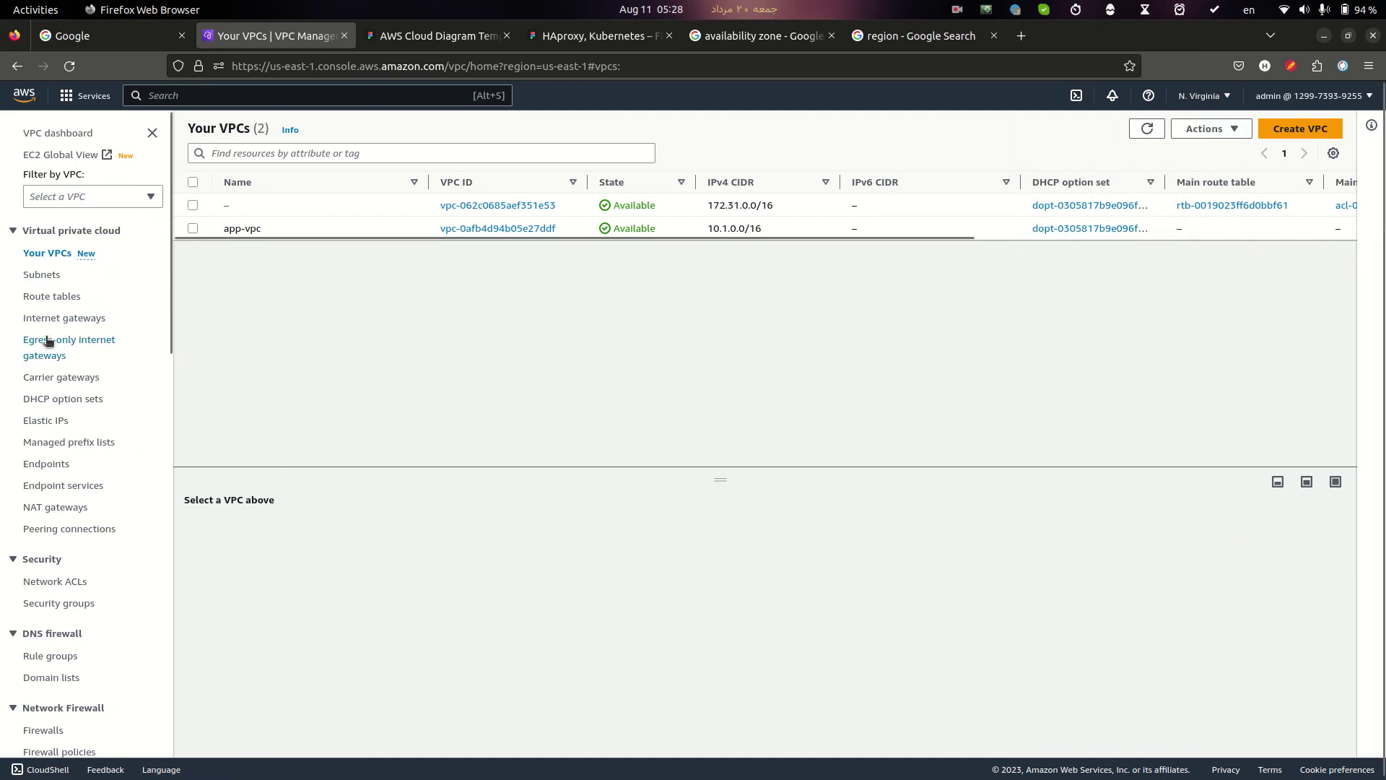
left_click(62, 318)
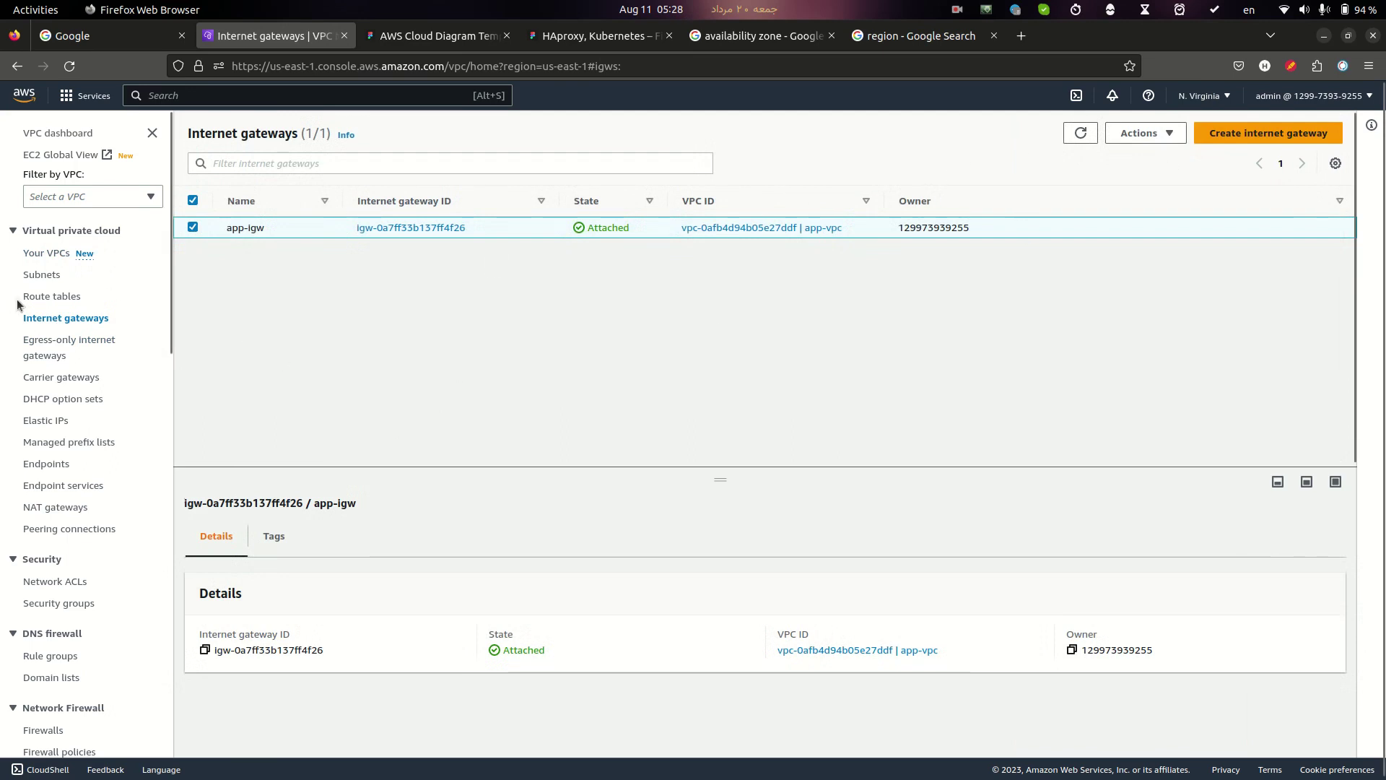
Open the subnet creation form from the Subnets page and consult the Creating subnets notes on GitHub.
left_click(45, 278)
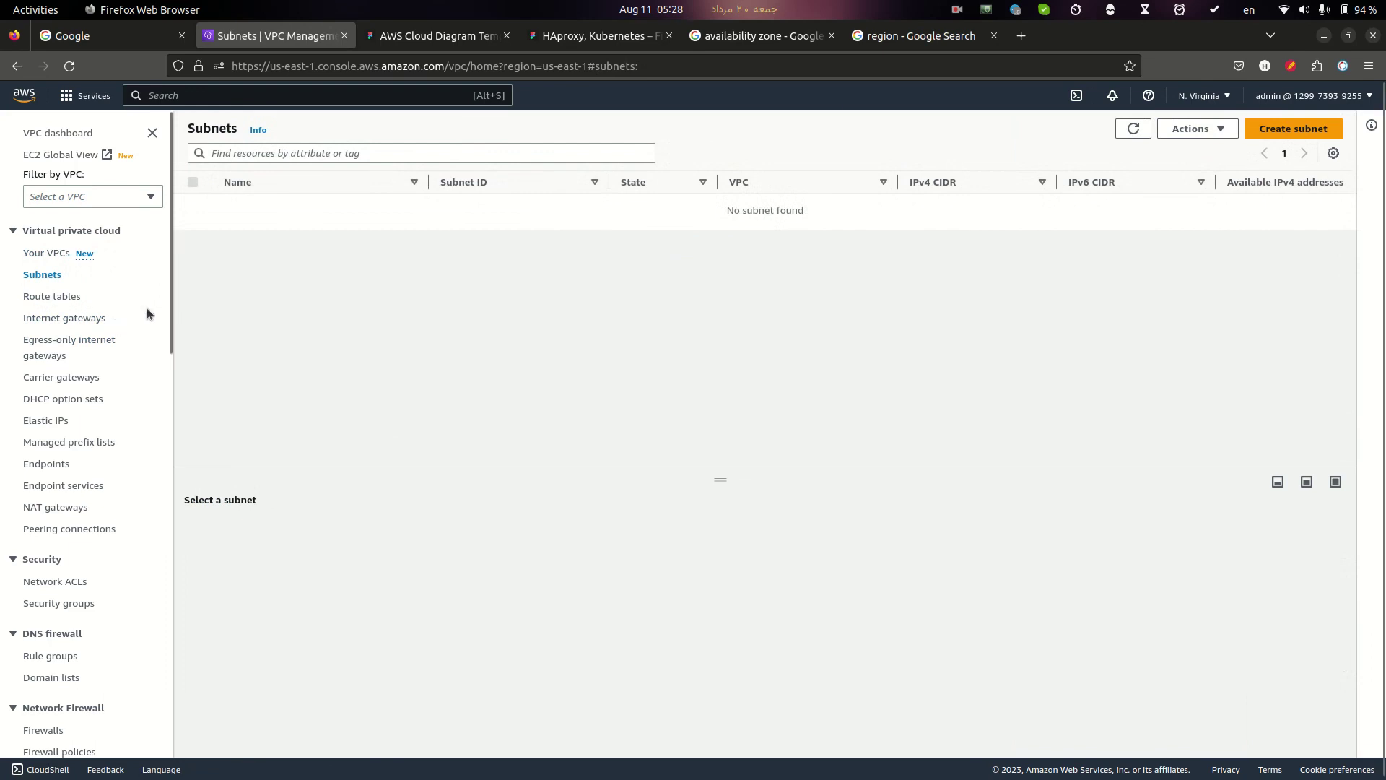
left_click(1213, 129)
left_click(1139, 208)
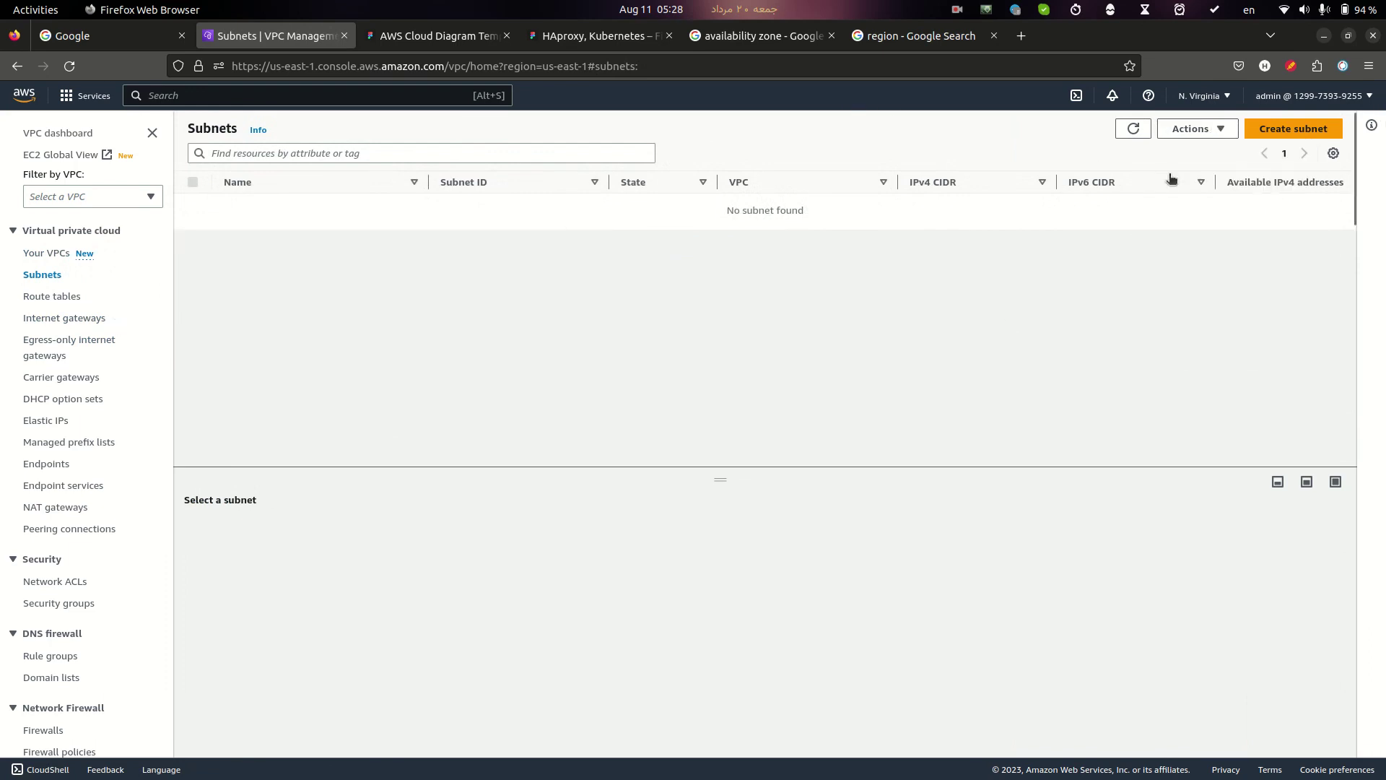
left_click(1293, 127)
key("alt+Tab")
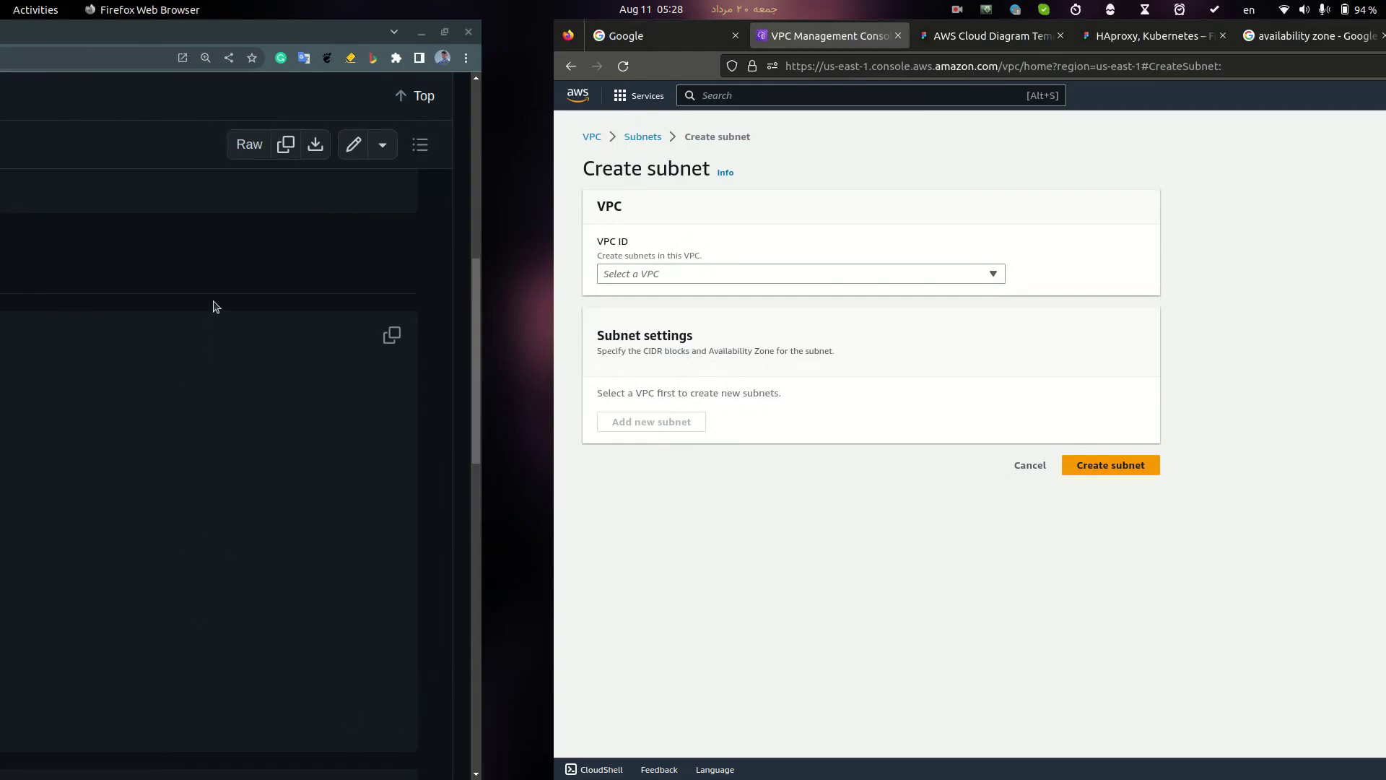
key("ctrl+alt+Right")
key("ctrl+alt+Left")
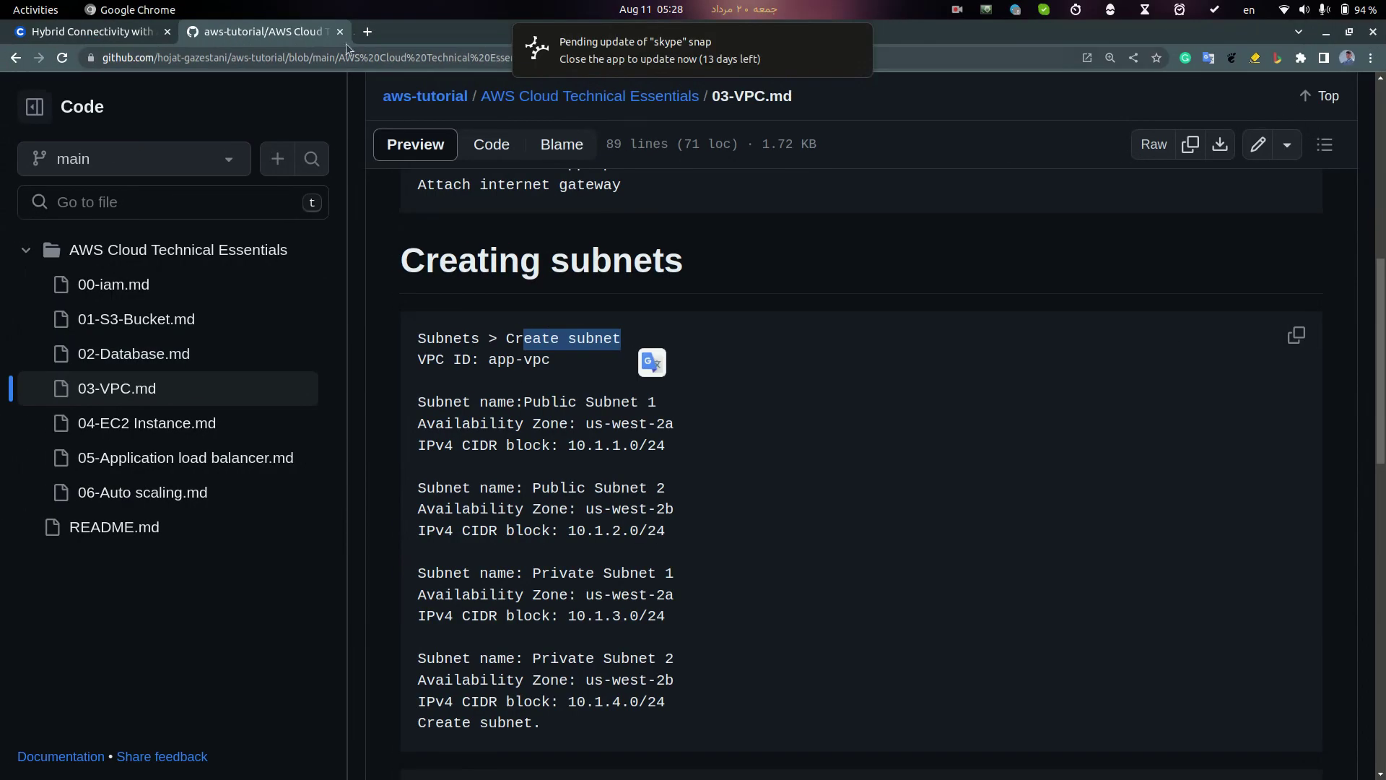
Switch to the Figma file and examine the app-vpc drawing.
key("ctrl+alt+Right")
key("ctrl+Tab")
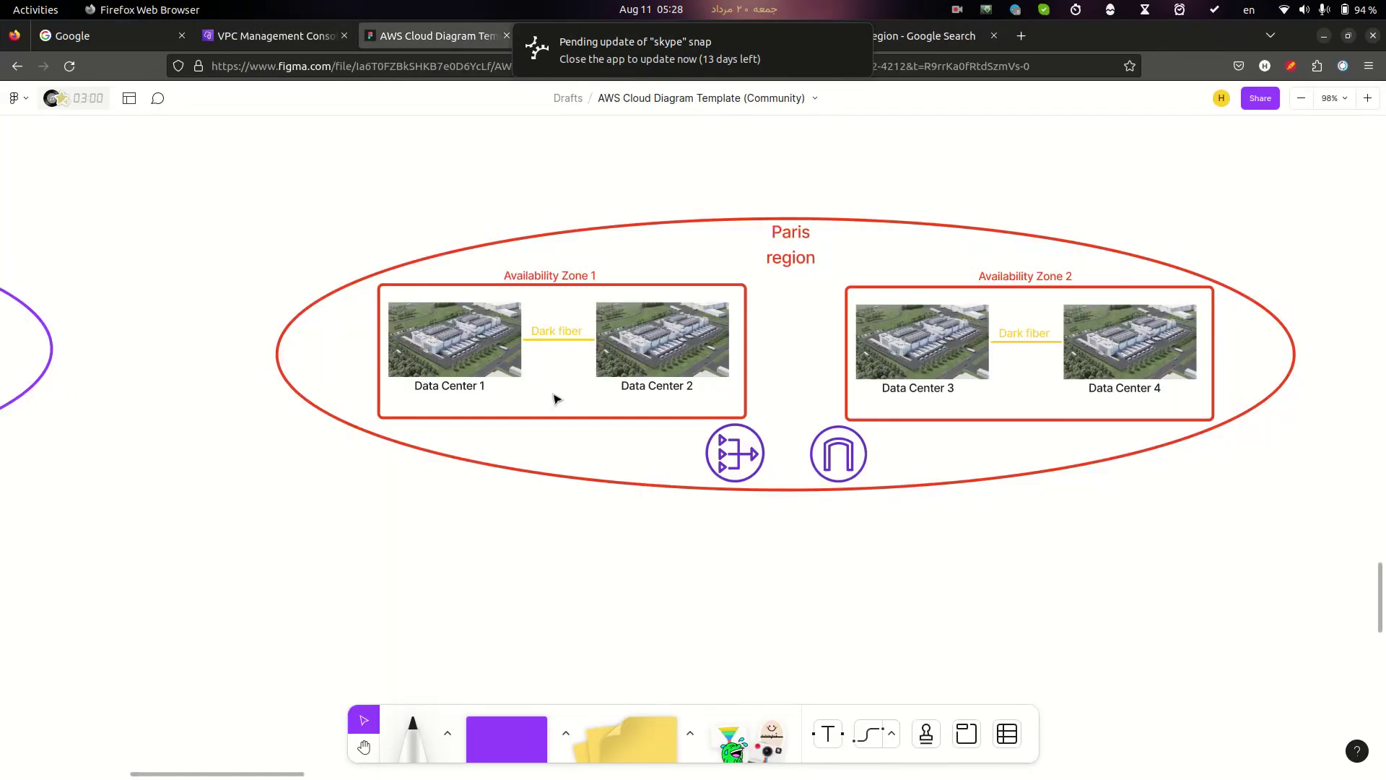
scroll(617, 486, "up", 4)
scroll(674, 487, "down", 5, "ctrl")
scroll(674, 488, "up", 3)
scroll(733, 522, "up", 5, "ctrl")
scroll(783, 458, "up", 2)
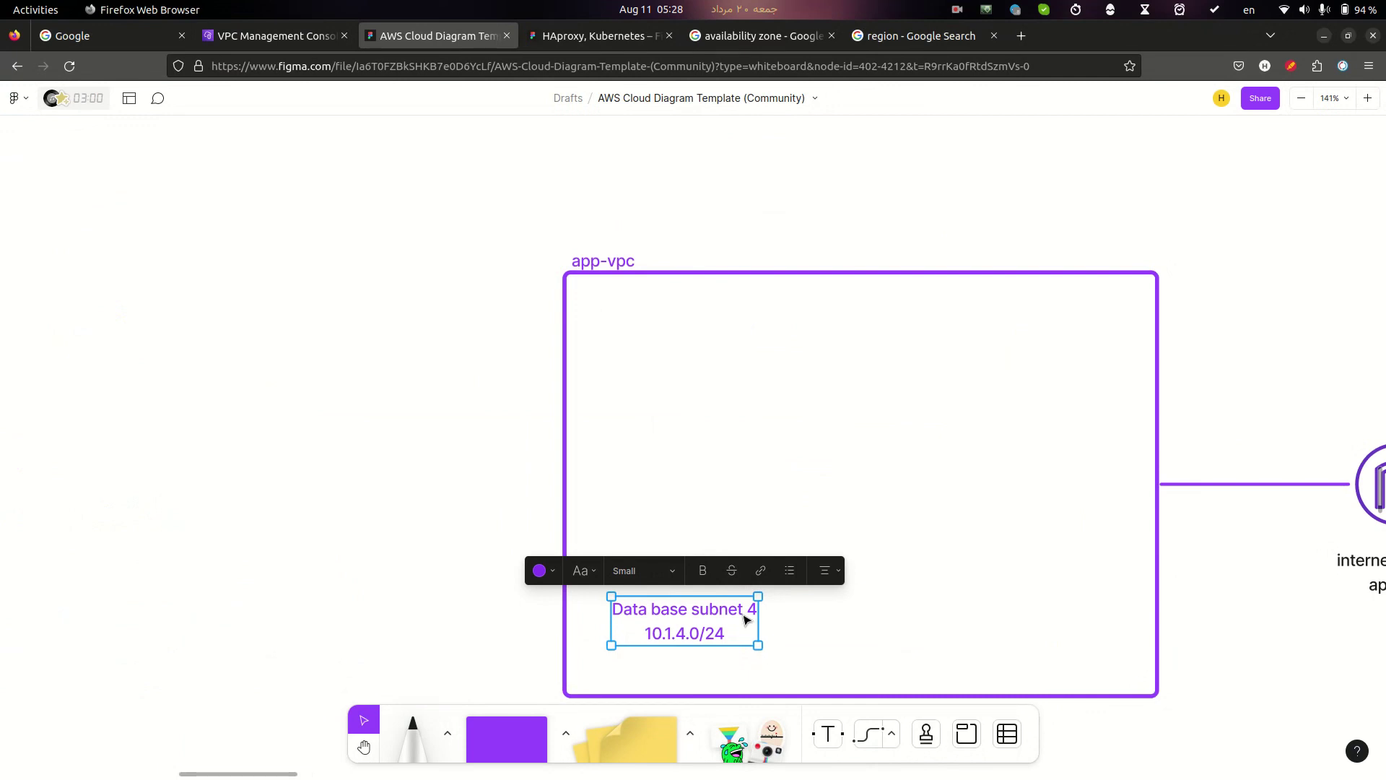
Return to the AWS subnet creation form and choose app-vpc as the VPC.
key("alt+Tab")
key("alt+Tab")
left_click(258, 45)
left_click(152, 274)
left_click(199, 318)
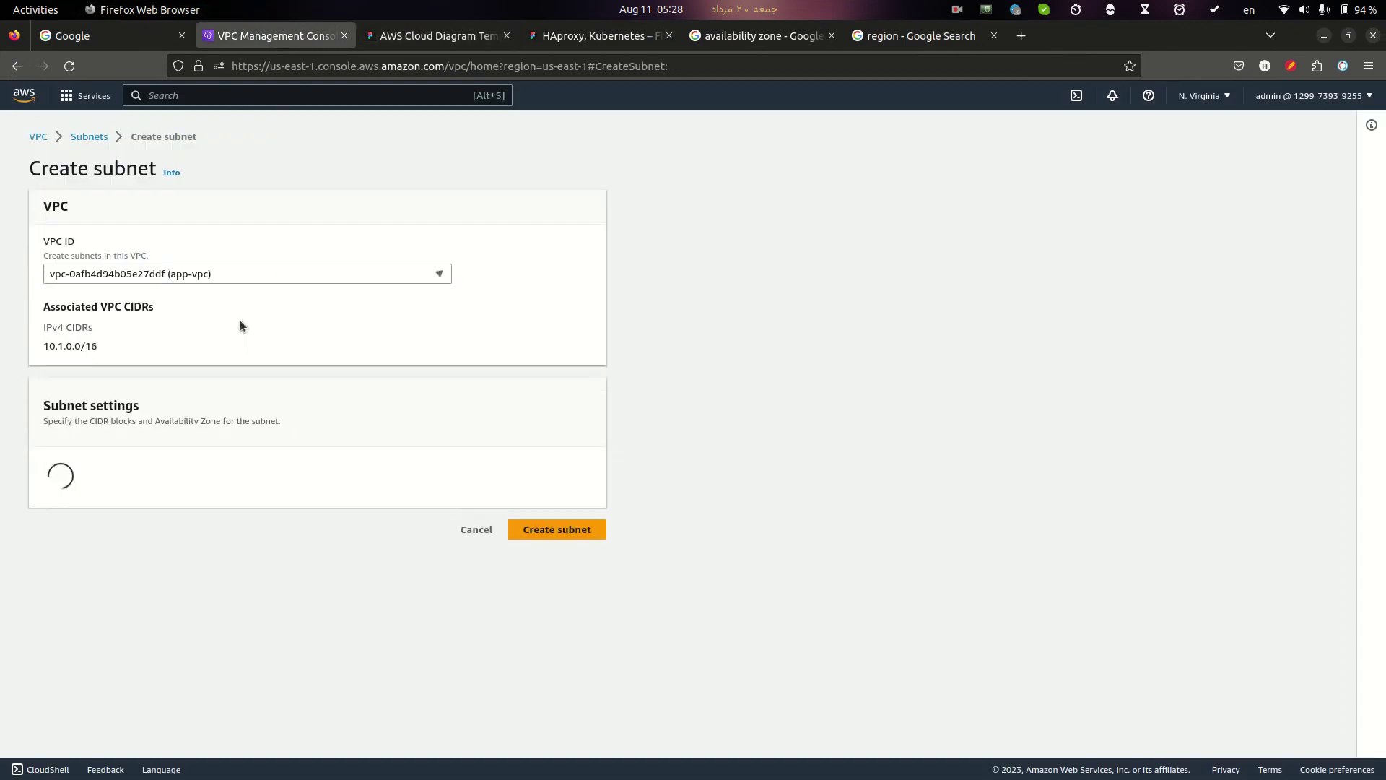
scroll(215, 525, "down", 3)
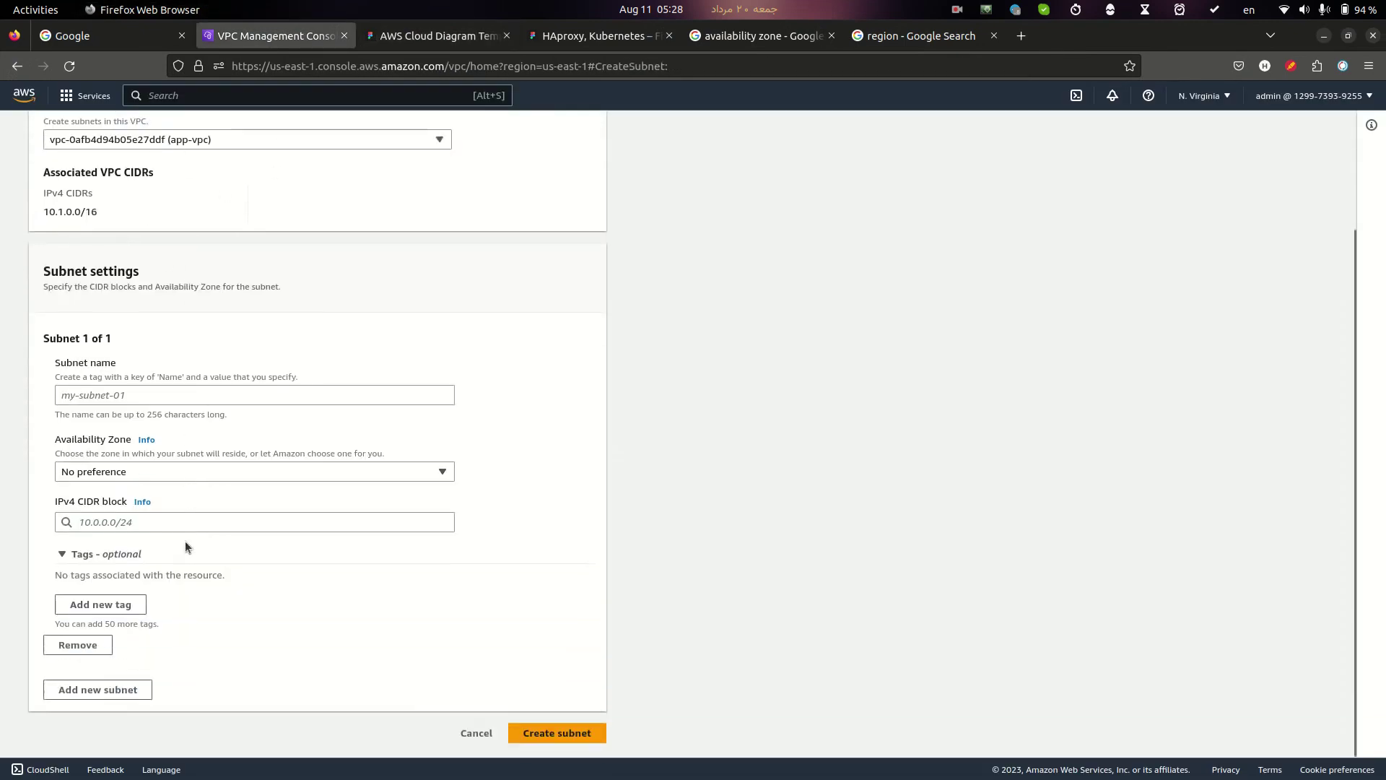
Copy the first subnet's name from the GitHub notes and name the subnet Public Subnet 1 in AWS.
key("alt+Tab")
left_click(538, 416)
left_click_drag(525, 402, 671, 417)
key("ctrl+c")
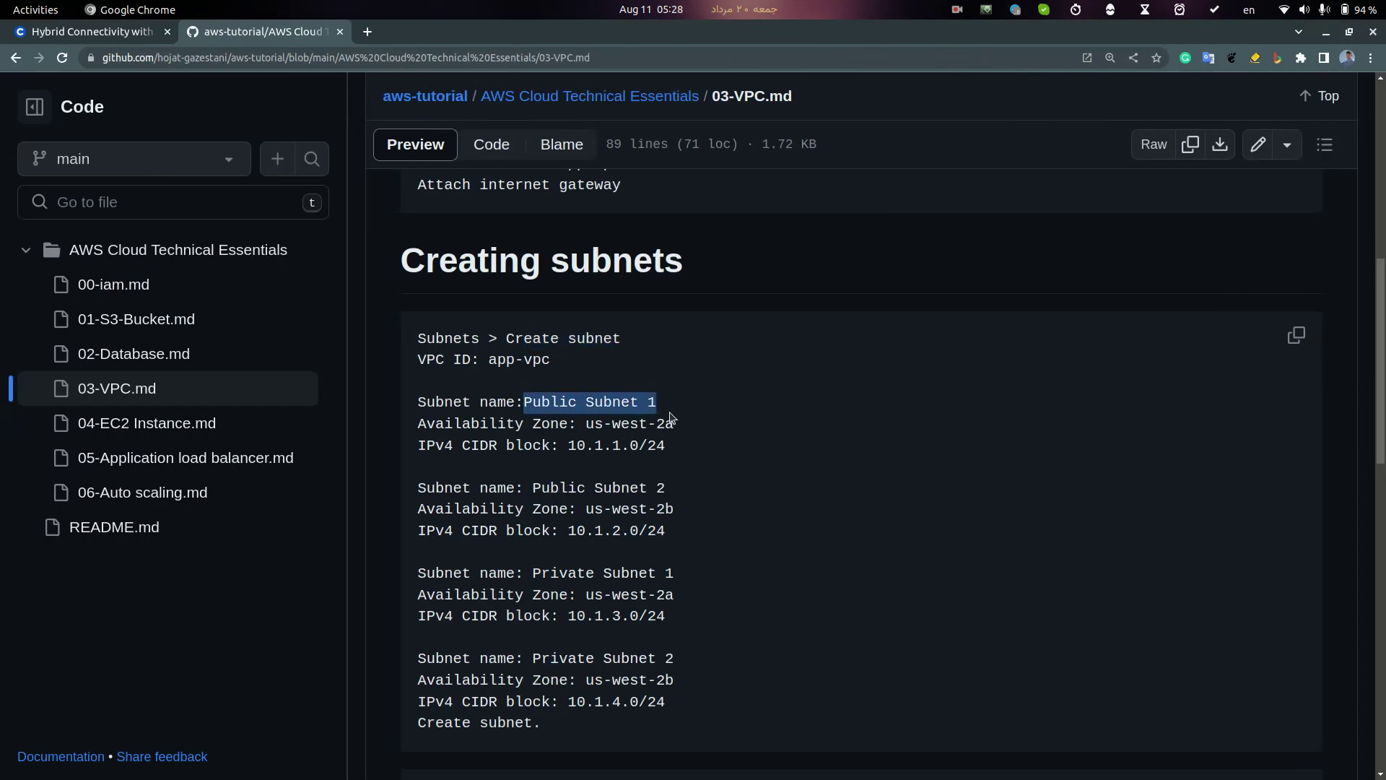
key("alt+Tab")
left_click(145, 400)
key("ctrl+v")
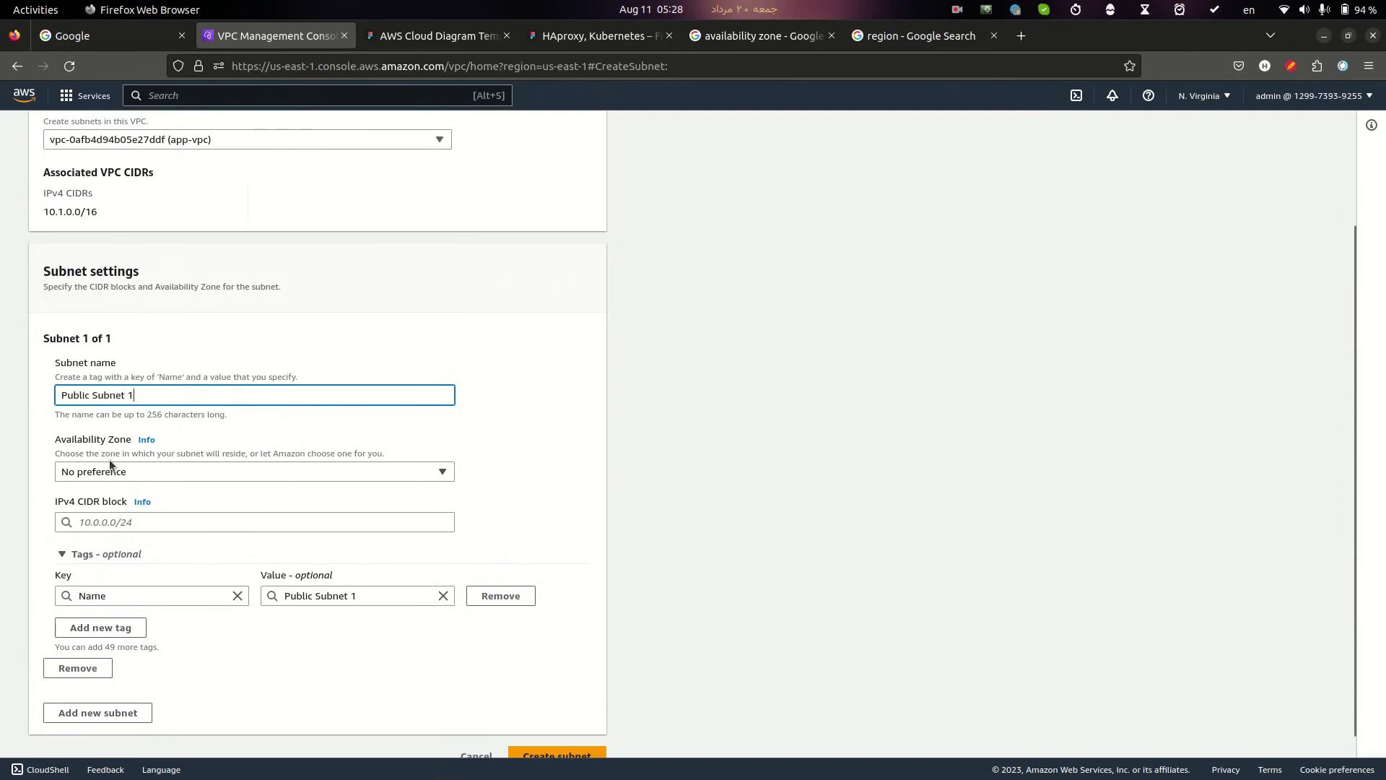
Examine the Paris region drawing with its two availability zones in the Figma file.
key("alt+Tab")
key("alt+Tab")
left_click(432, 40)
scroll(498, 295, "down", 10)
scroll(506, 409, "up", 2)
scroll(505, 409, "up", 5)
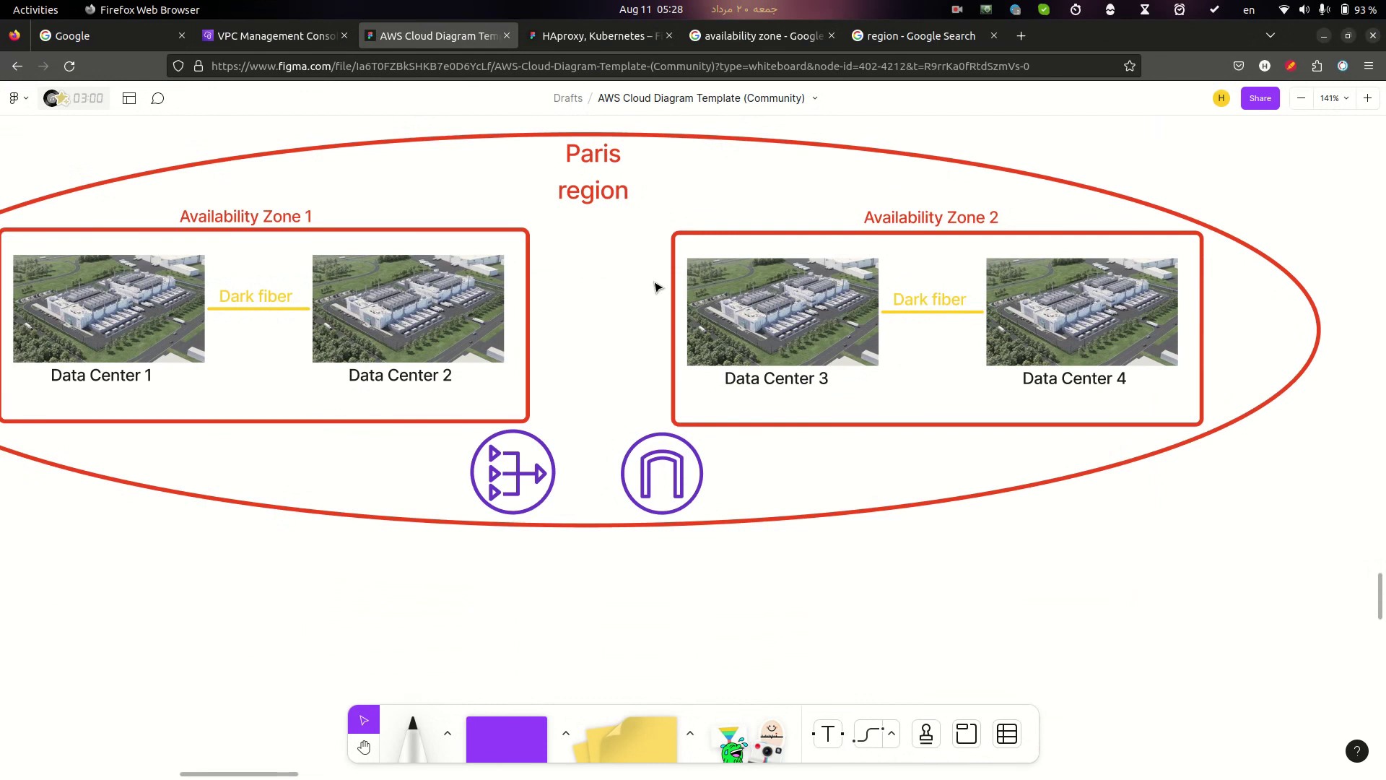
Back in the AWS console, set Public Subnet 1's availability zone to US East (N. Virginia) / us-east-1a.
left_click(311, 36)
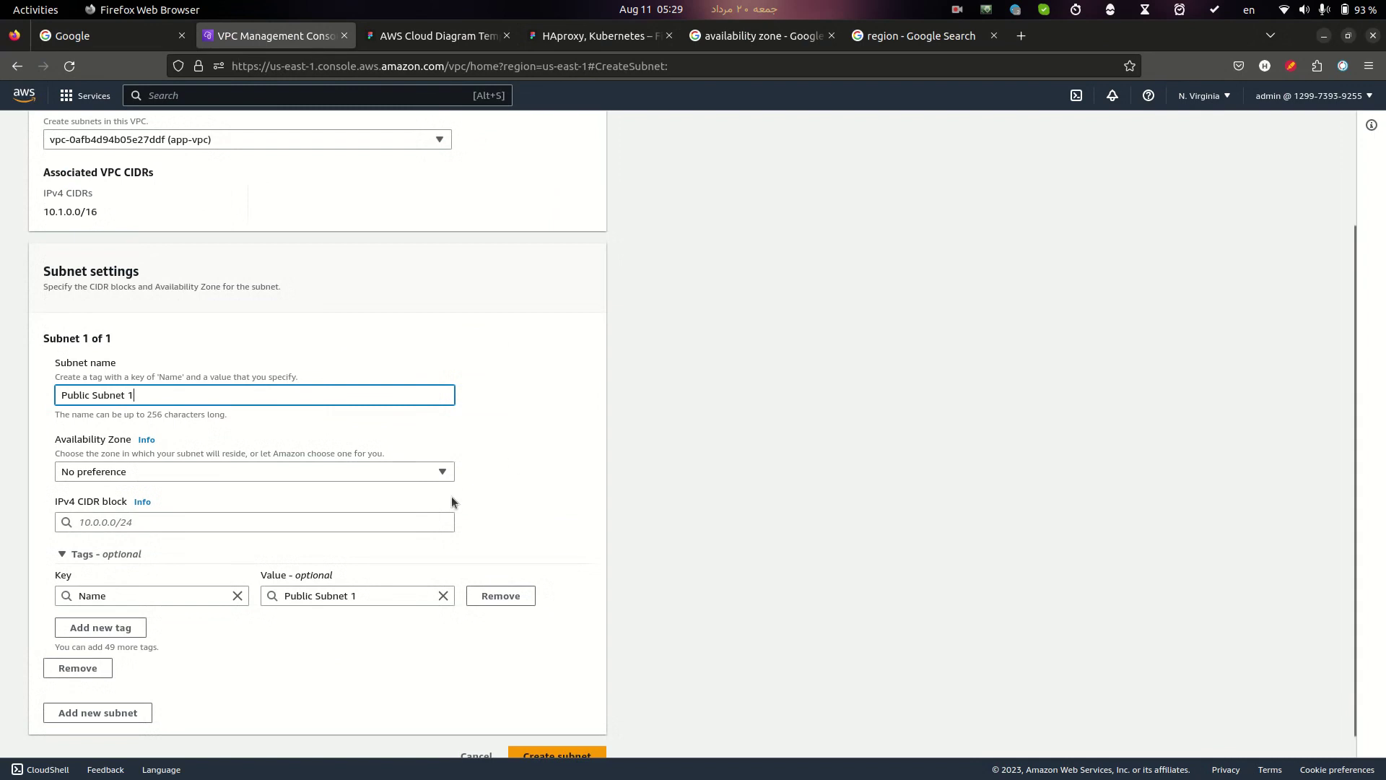
left_click(195, 476)
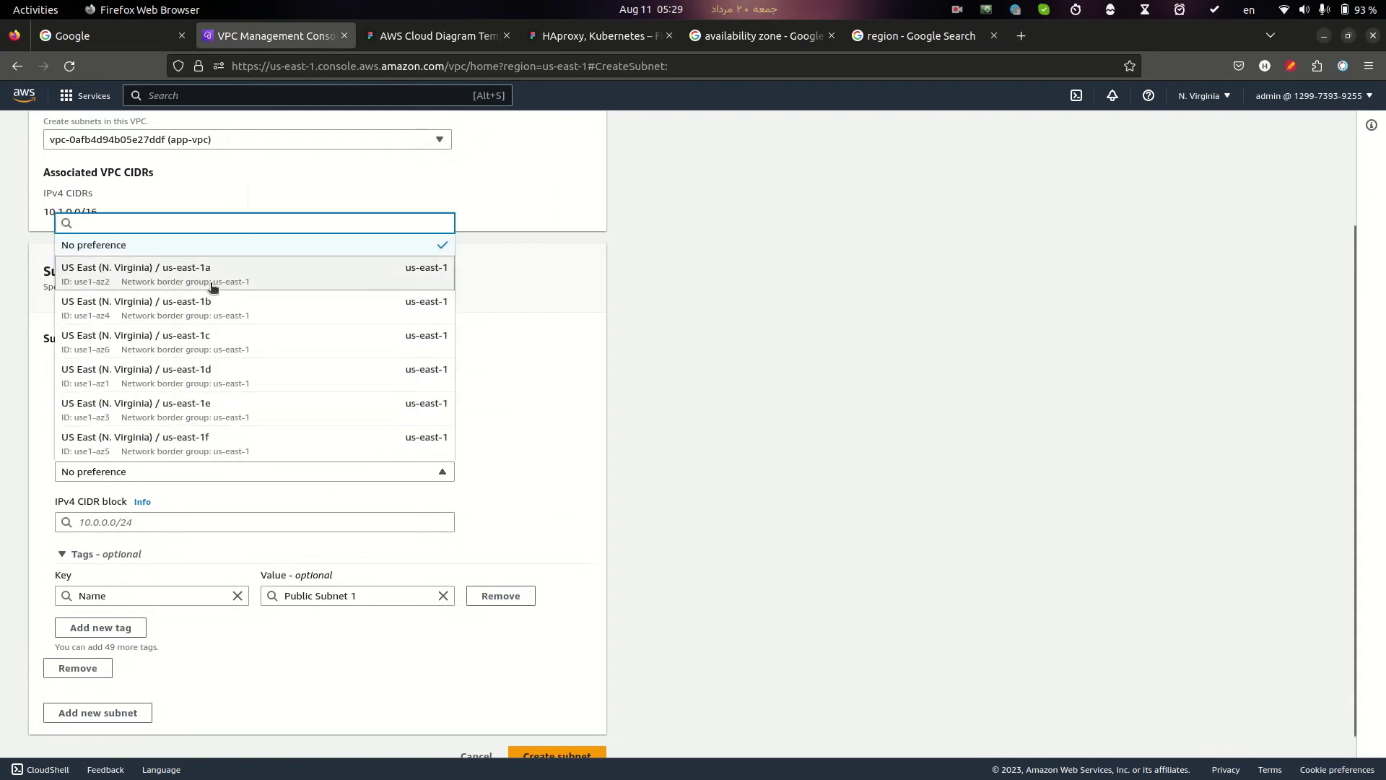
left_click(267, 275)
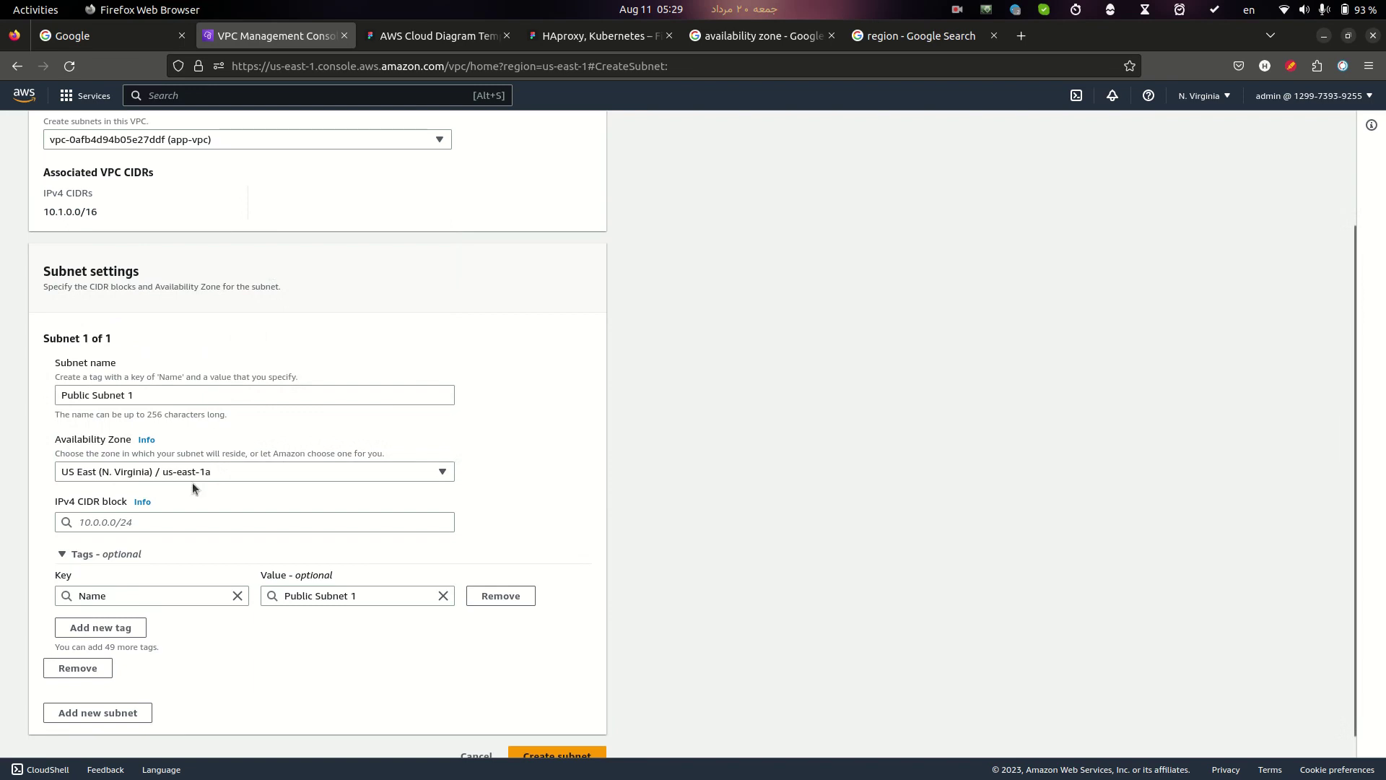
Copy 10.1.1.0/24 from the GitHub notes into Public Subnet 1's IPv4 CIDR block.
key("alt+Tab")
left_click(610, 480)
left_click_drag(569, 448, 680, 459)
key("ctrl+c")
key("alt+Tab")
left_click(125, 523)
key("ctrl+v")
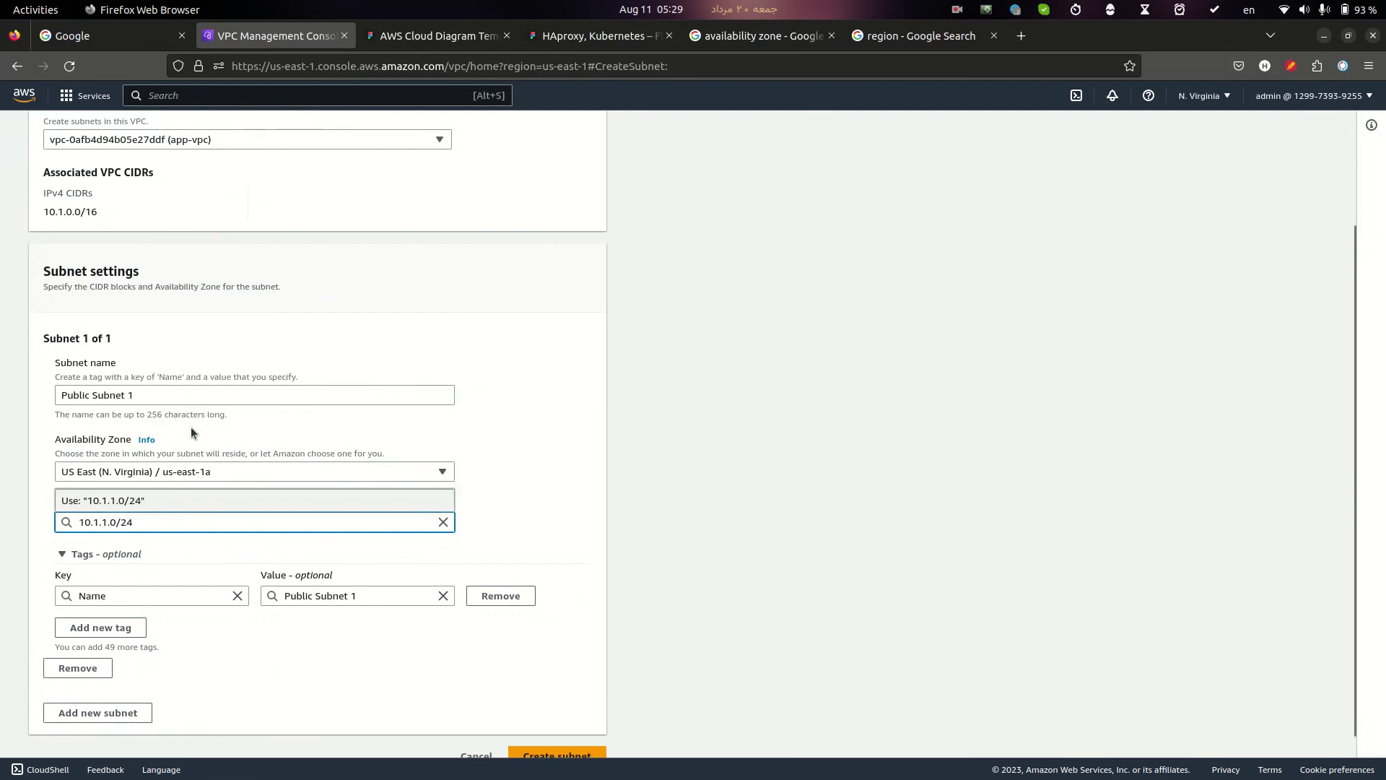
Add a second subnet to the form and name it Private Subnet 1, copied from the GitHub notes.
scroll(292, 546, "down", 1)
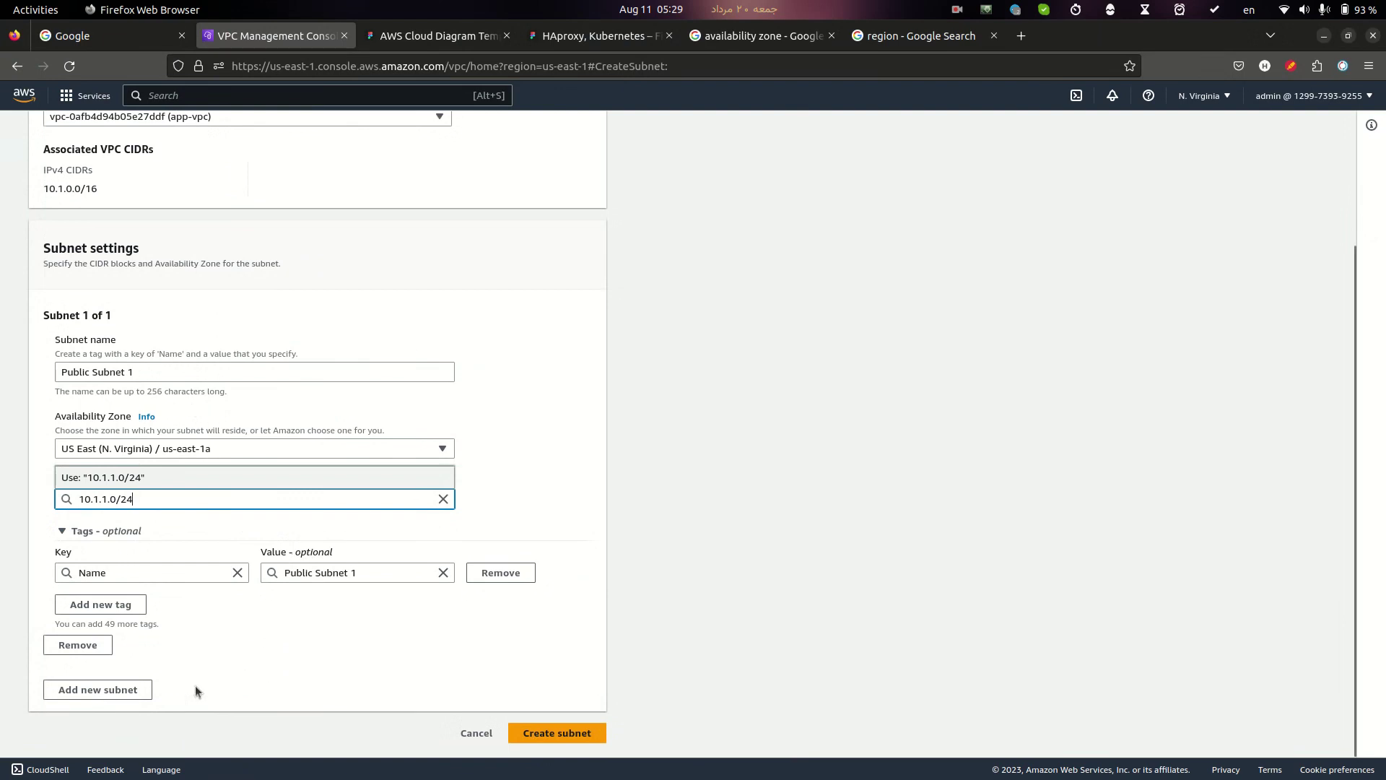
left_click(104, 690)
scroll(420, 621, "down", 4)
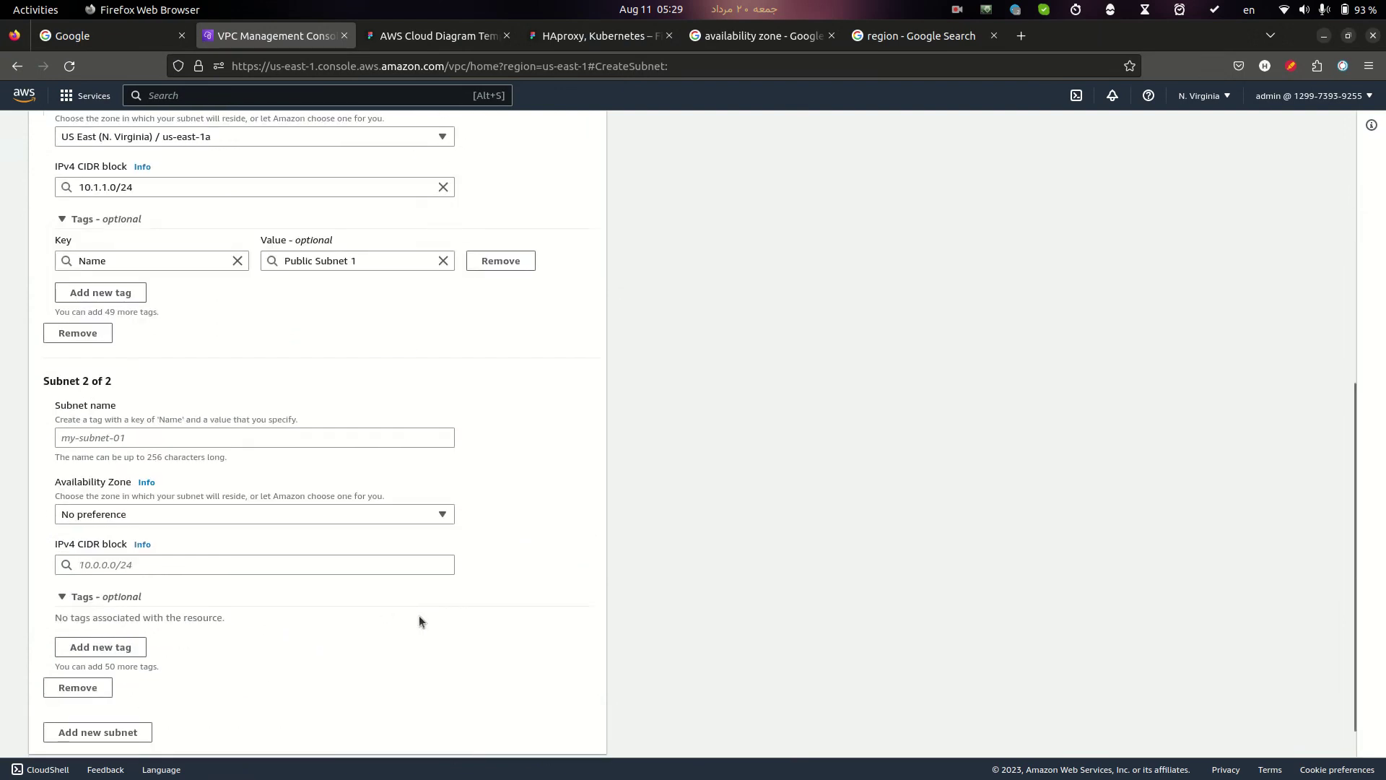
key("alt+Tab")
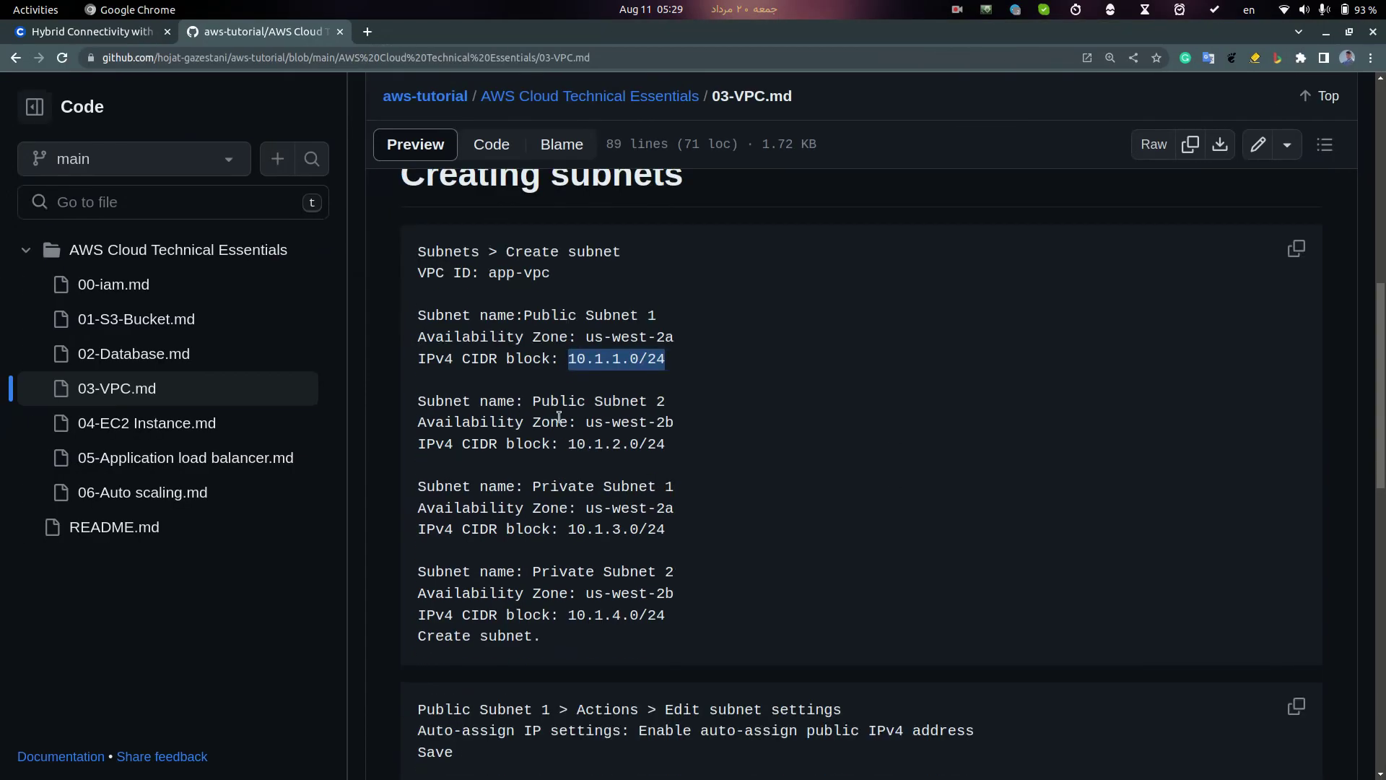
left_click_drag(533, 402, 639, 406)
left_click(578, 489)
left_click_drag(536, 484, 674, 483)
key("ctrl+c")
key("alt+Tab")
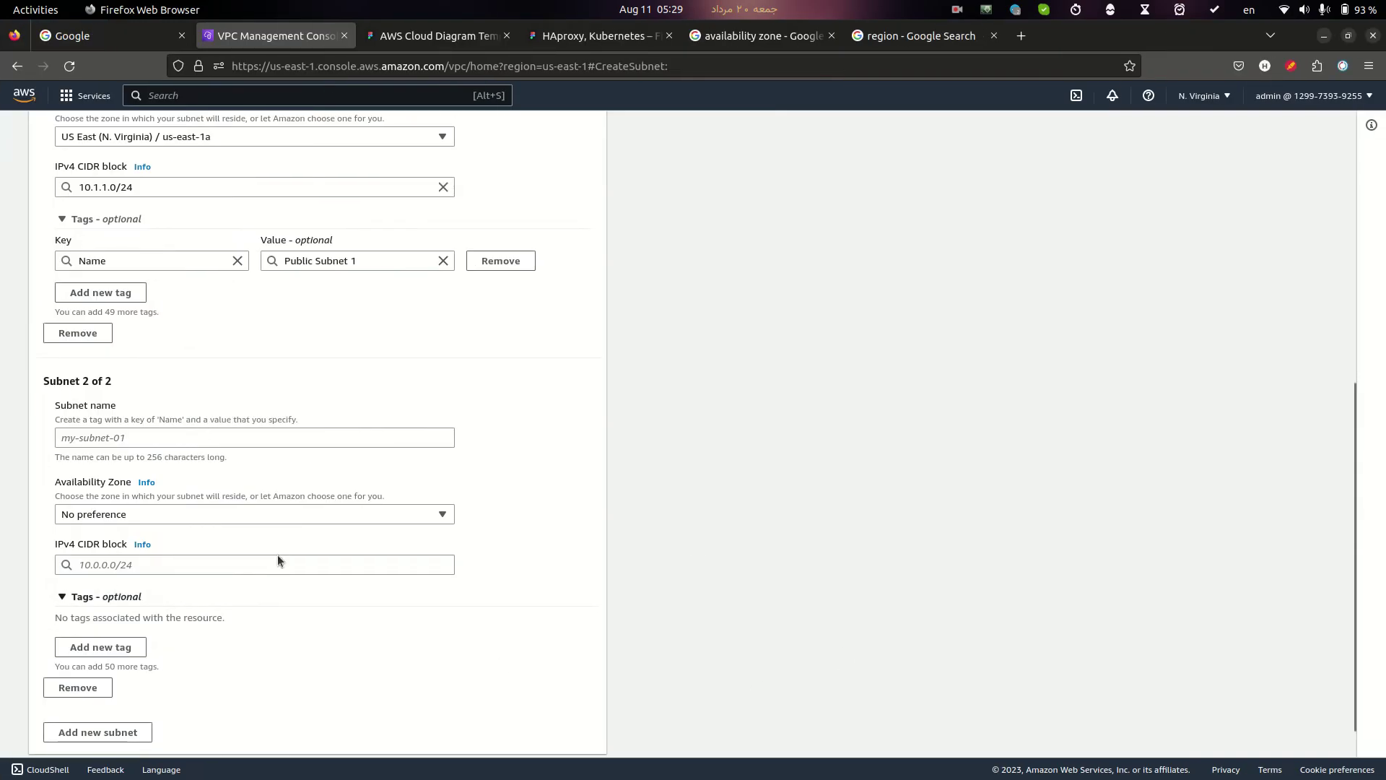
left_click(159, 437)
key("ctrl+v")
Compare the availability zones listed for Public Subnet 1 and Public Subnet 2 in the GitHub notes.
key("alt+Tab")
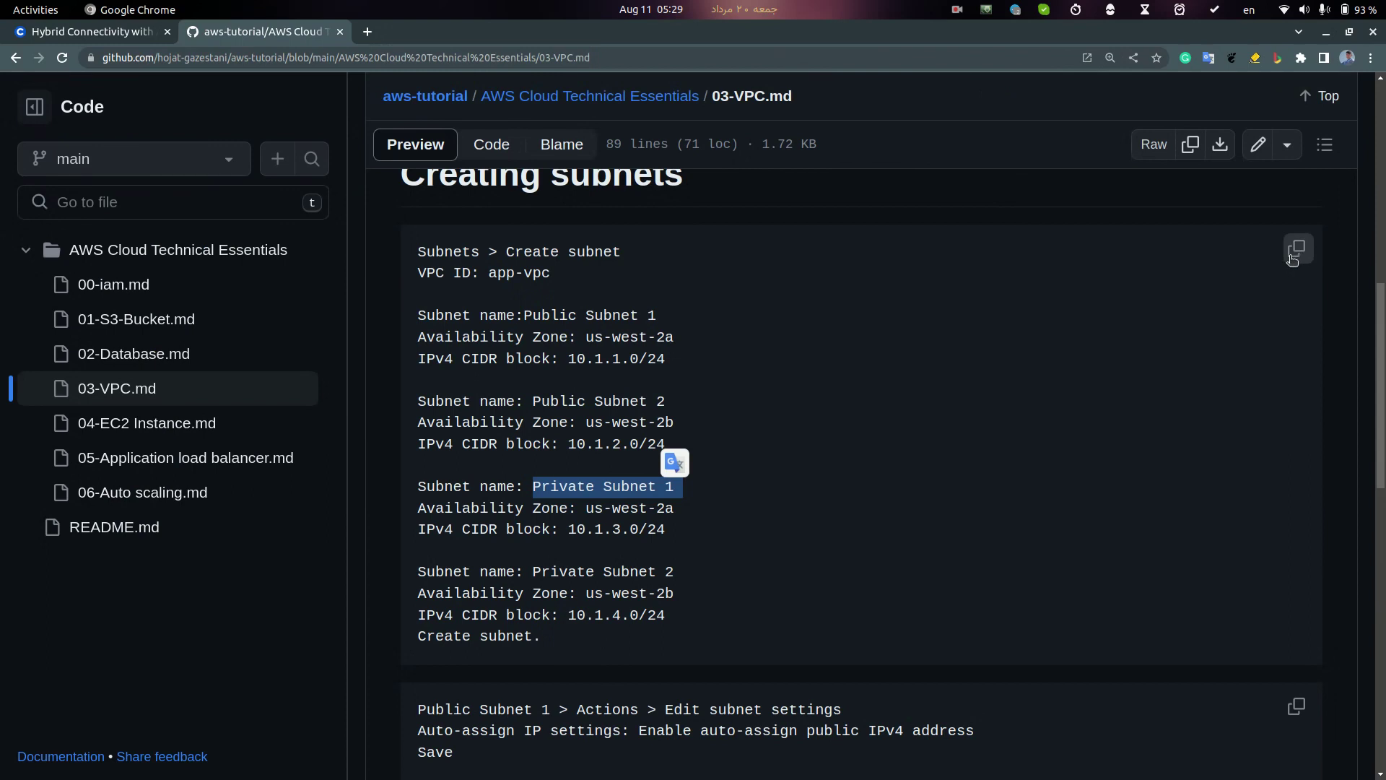
left_click_drag(516, 337, 693, 343)
left_click_drag(551, 423, 685, 431)
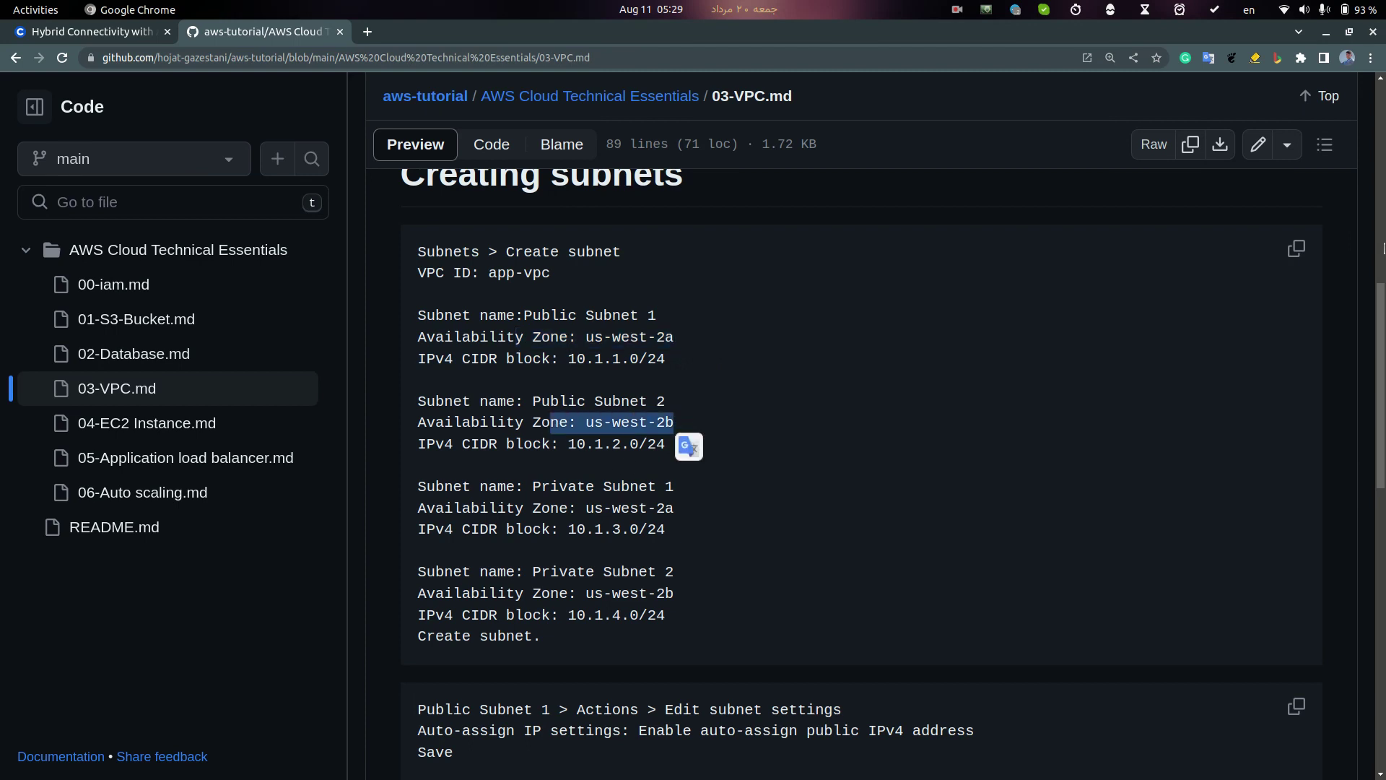
left_click(1258, 144)
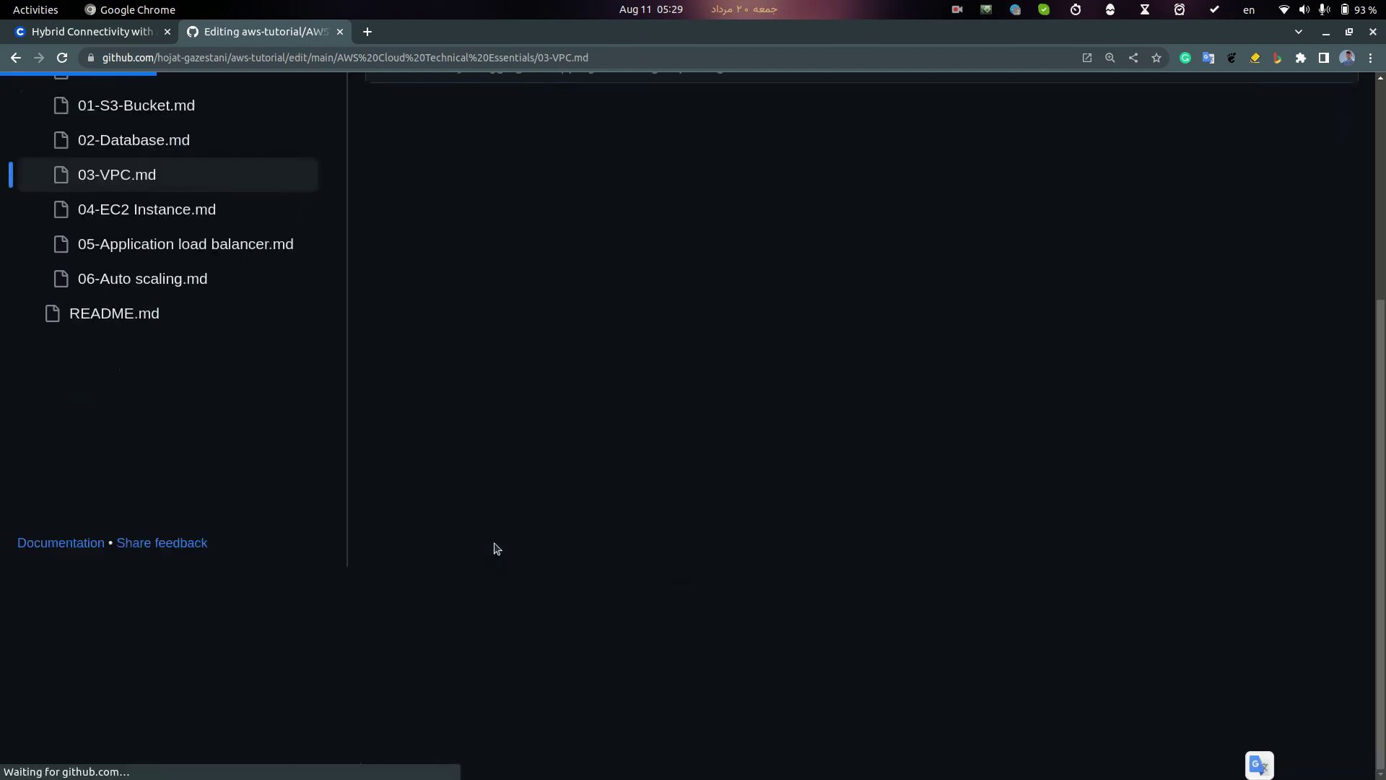
scroll(674, 364, "up", 3)
scroll(673, 393, "down", 8)
scroll(683, 449, "up", 4)
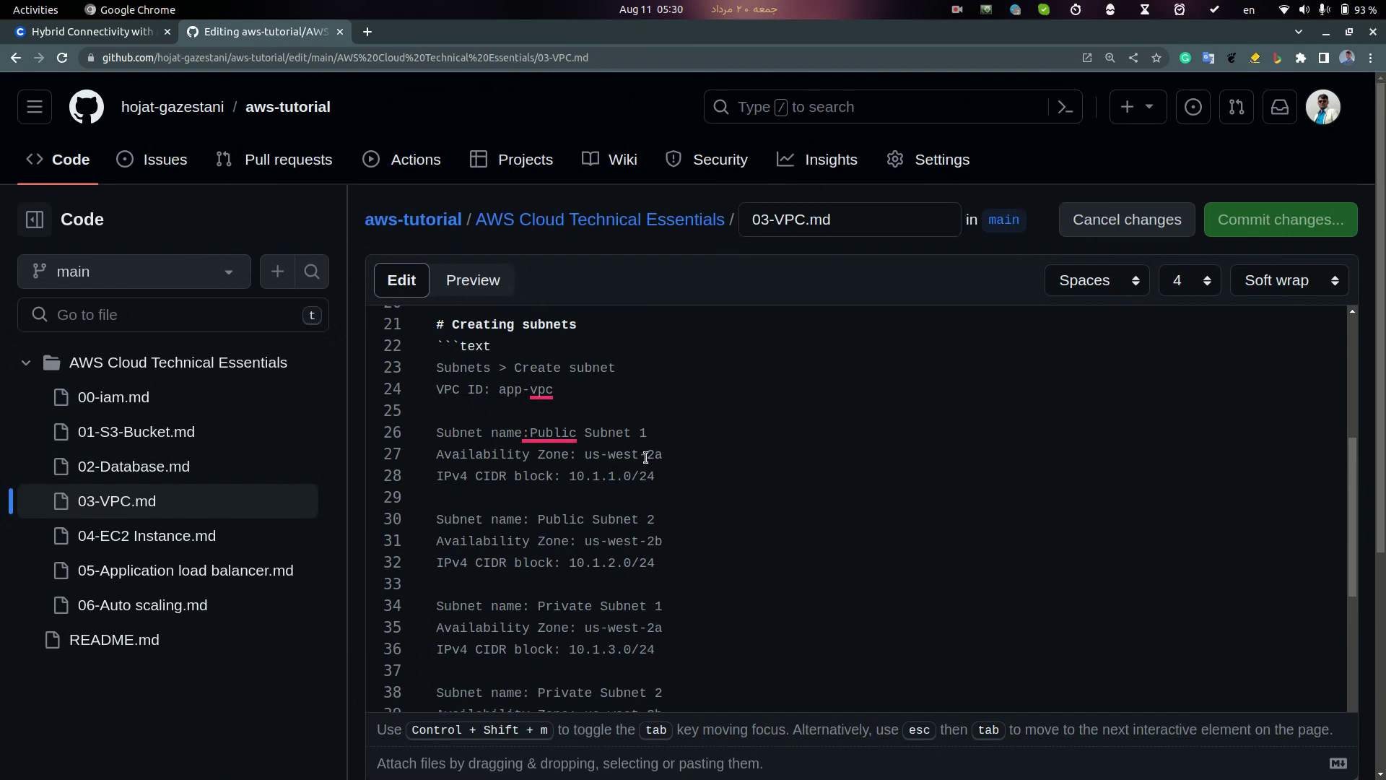
mouse_move(641, 628)
left_mouse_down()
mouse_move(663, 628)
mouse_move(632, 626)
left_mouse_up()
scroll(663, 628, "down", 2)
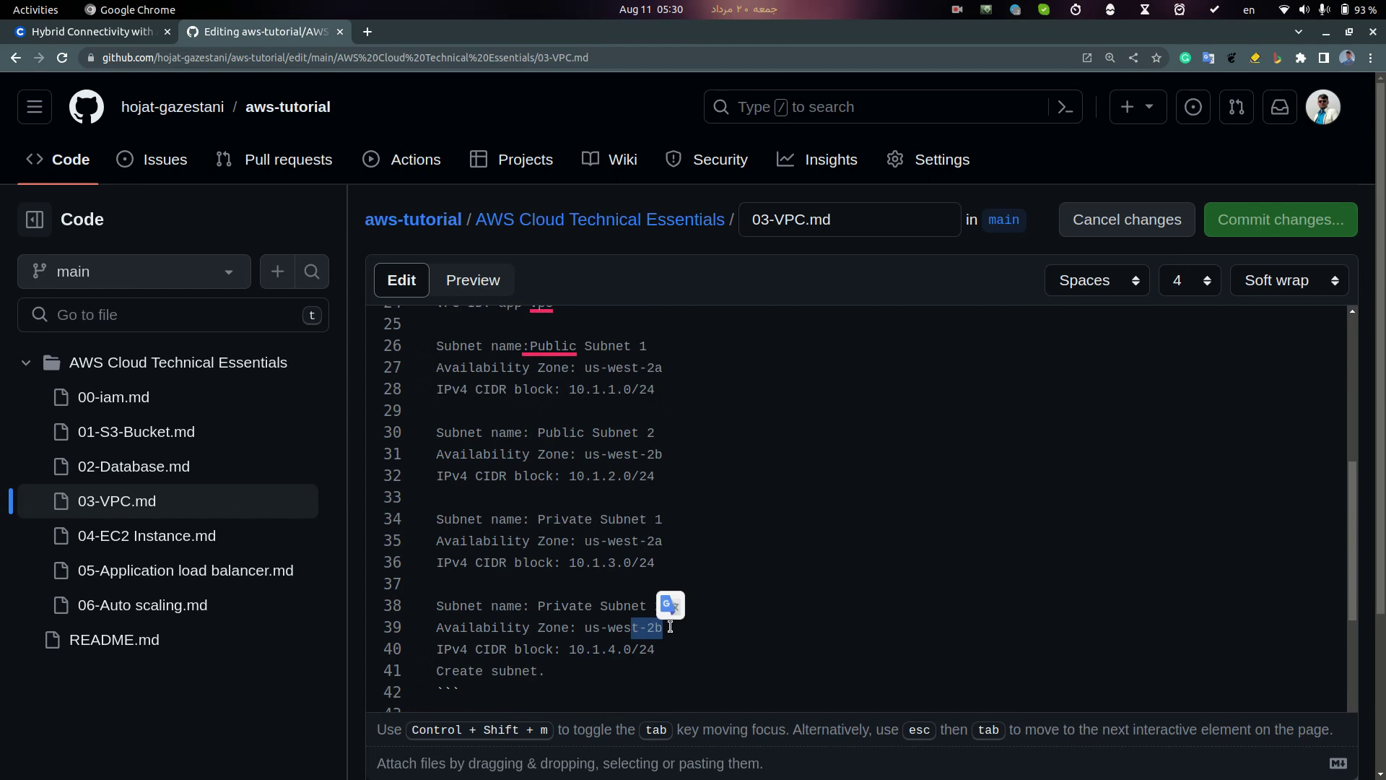
left_click(15, 57)
Check the Private Subnet 1 notes and set that subnet's availability zone in AWS to US East (N. Virginia) / us-east-1a.
scroll(775, 609, "down", 6)
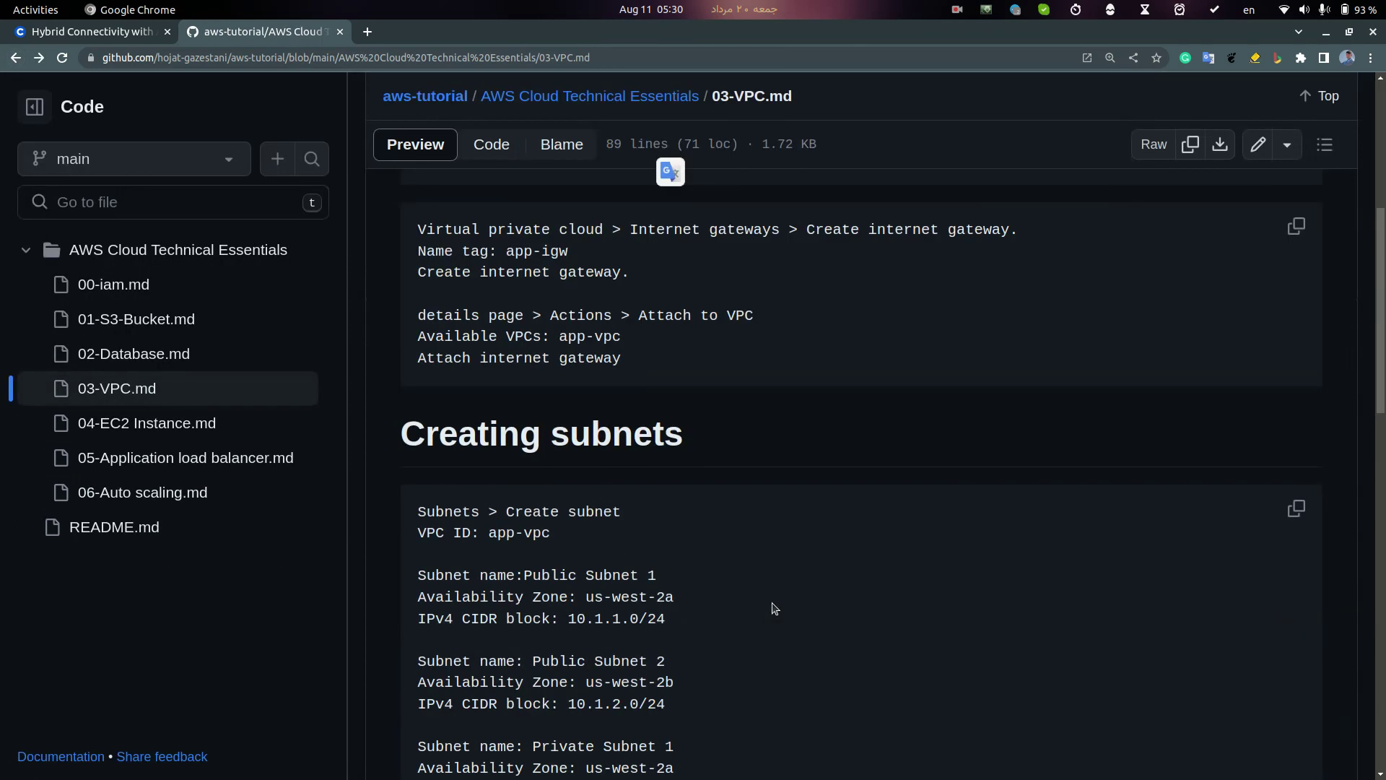
scroll(775, 609, "down", 4)
left_click_drag(534, 483, 674, 486)
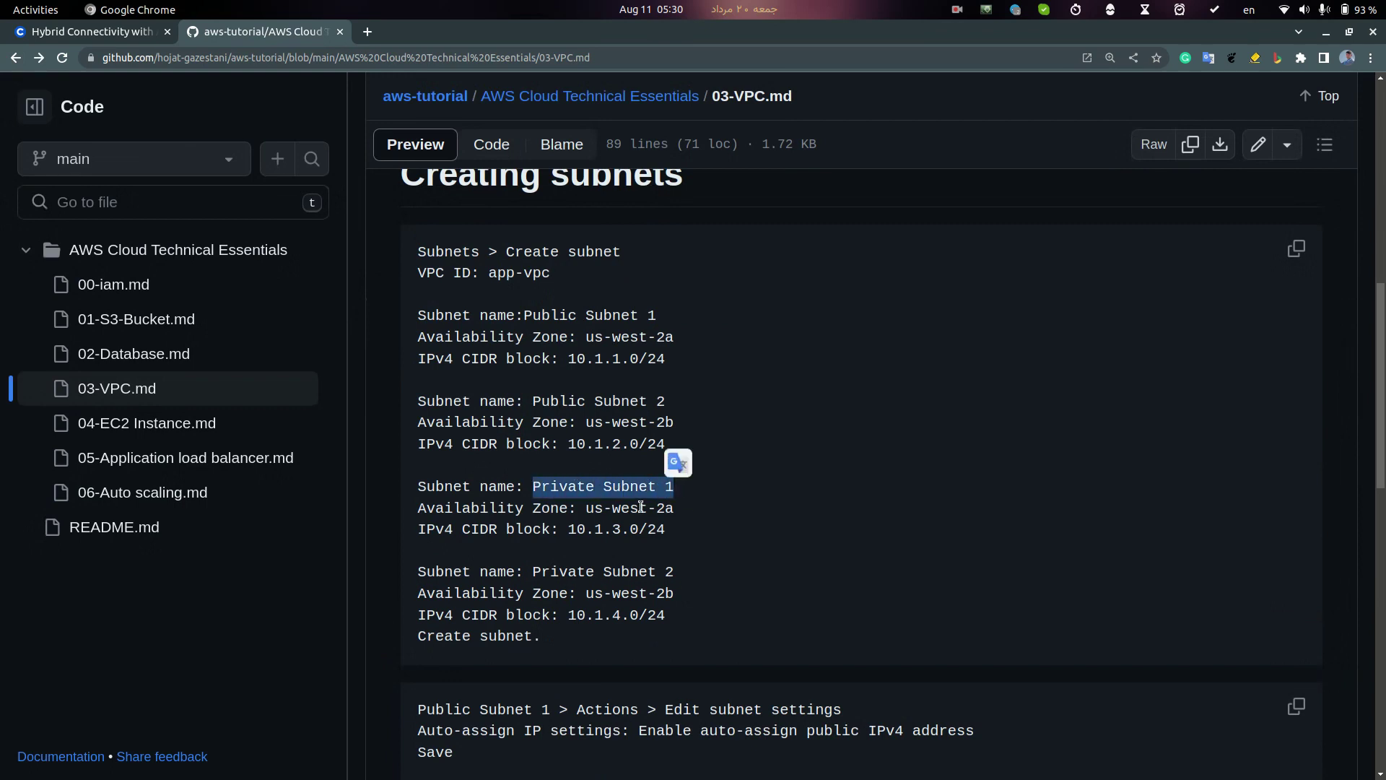
key("alt+Tab")
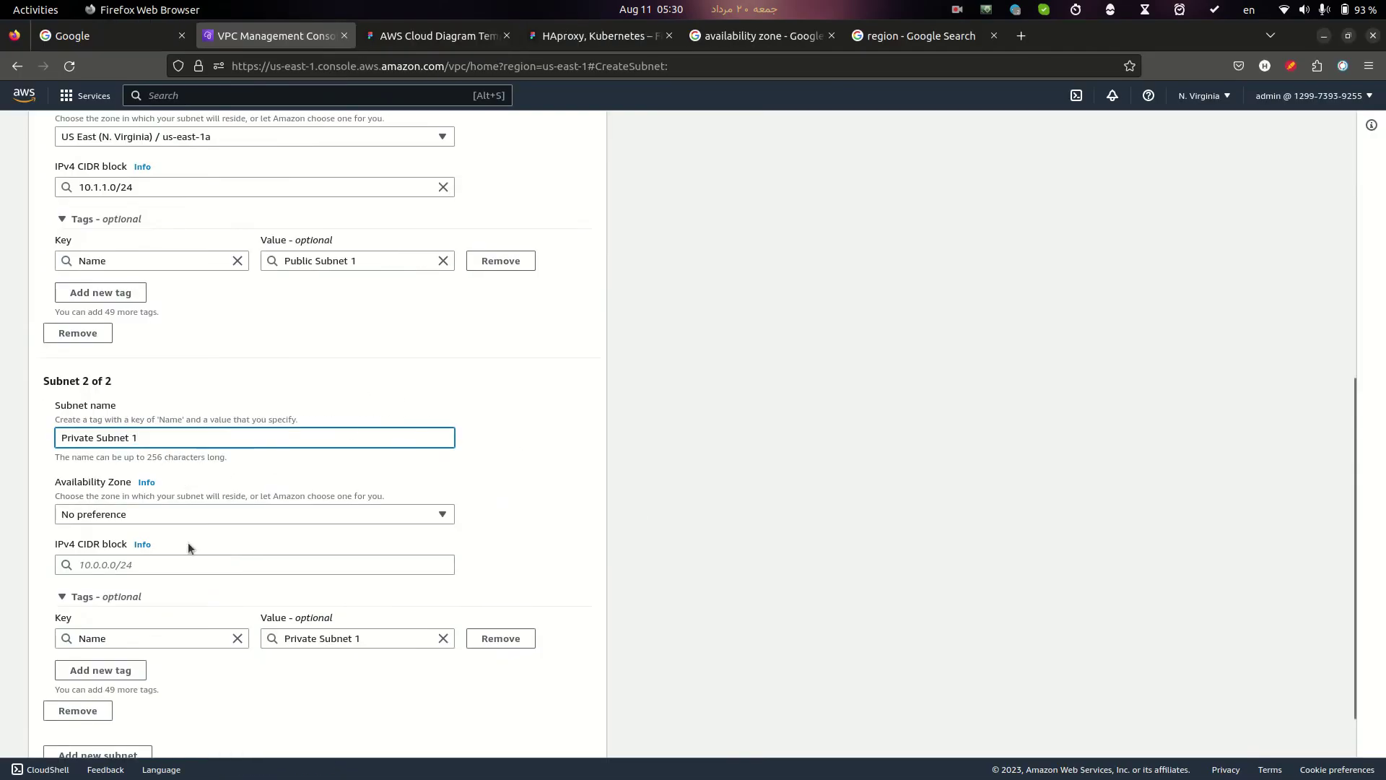
left_click(184, 521)
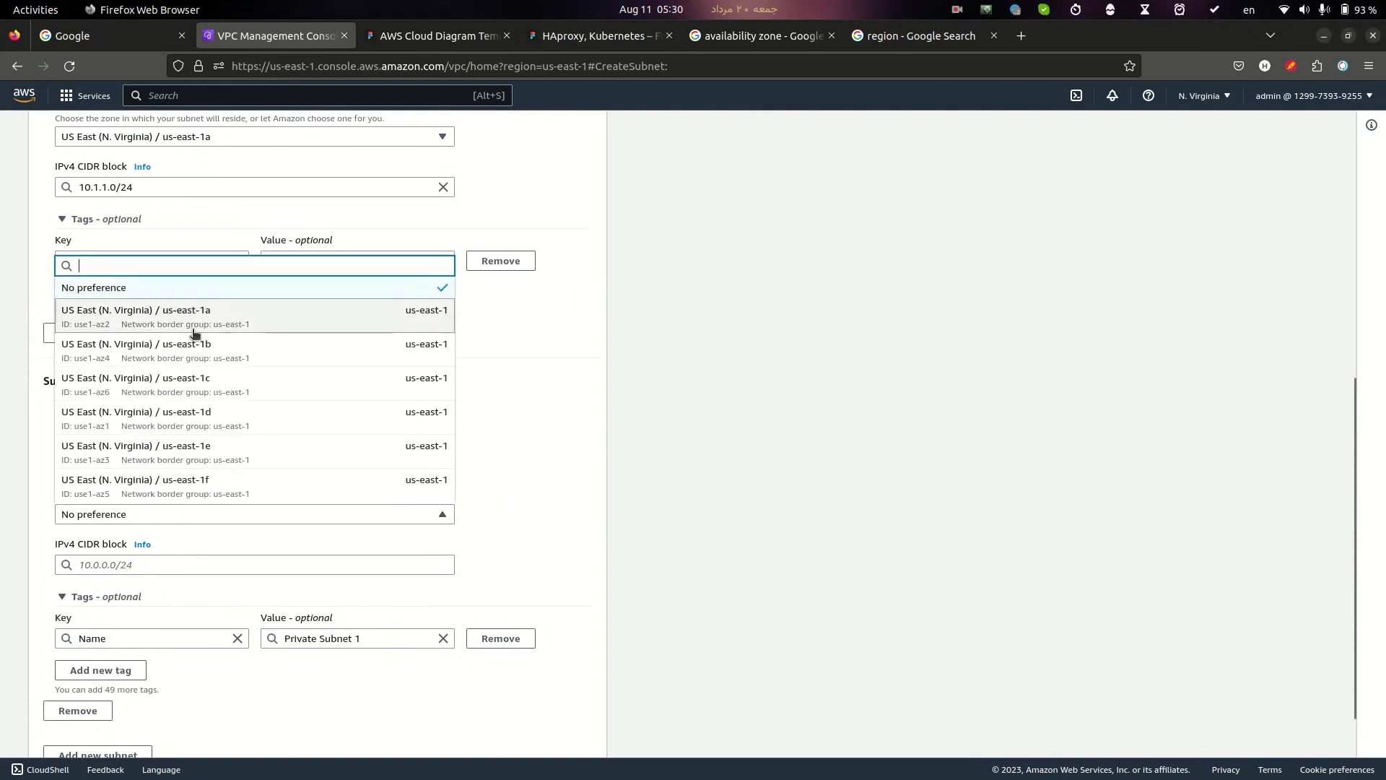
left_click(249, 315)
Copy 10.1.3.0/24 from the GitHub notes into Private Subnet 1's IPv4 CIDR block.
key("alt+Tab")
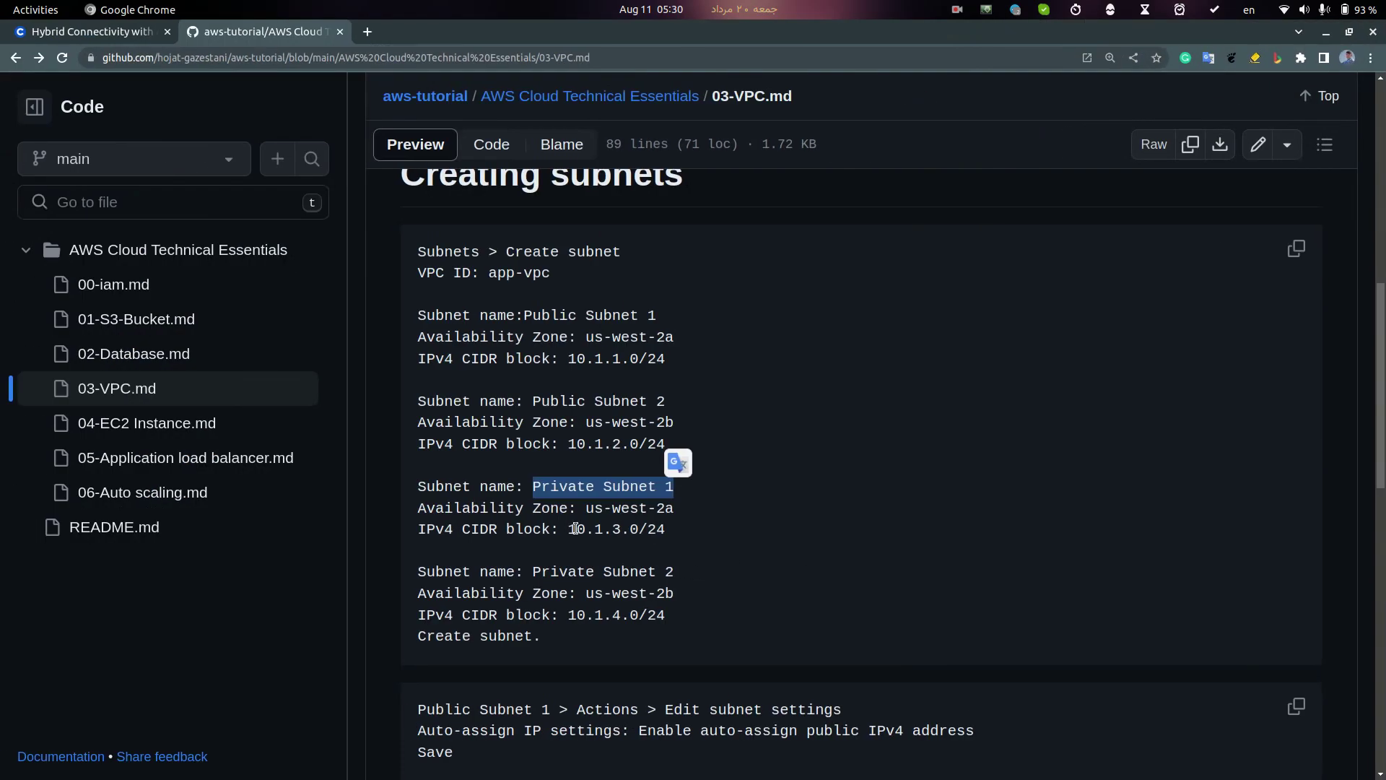
left_click_drag(571, 528, 669, 531)
key("alt+Tab")
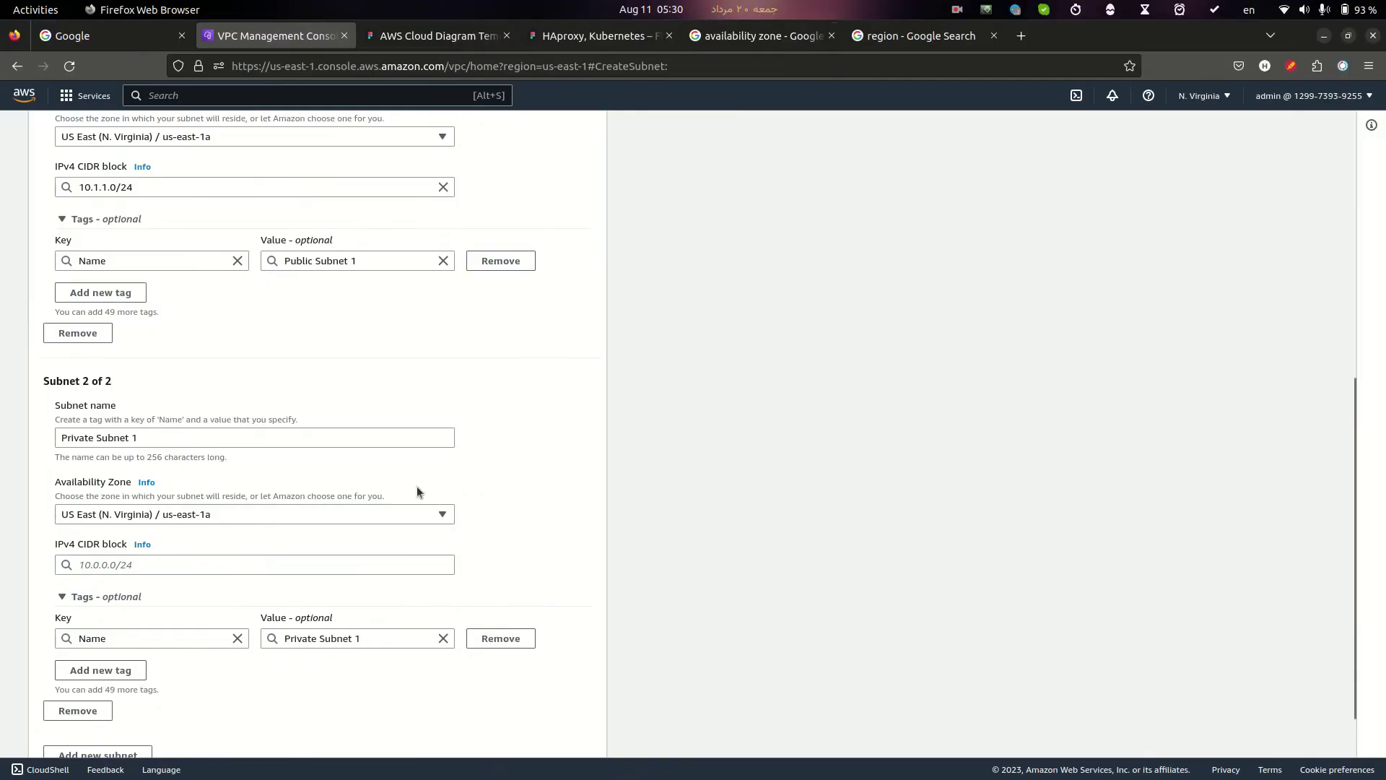
left_click(138, 563)
type("10.1.3.0/24")
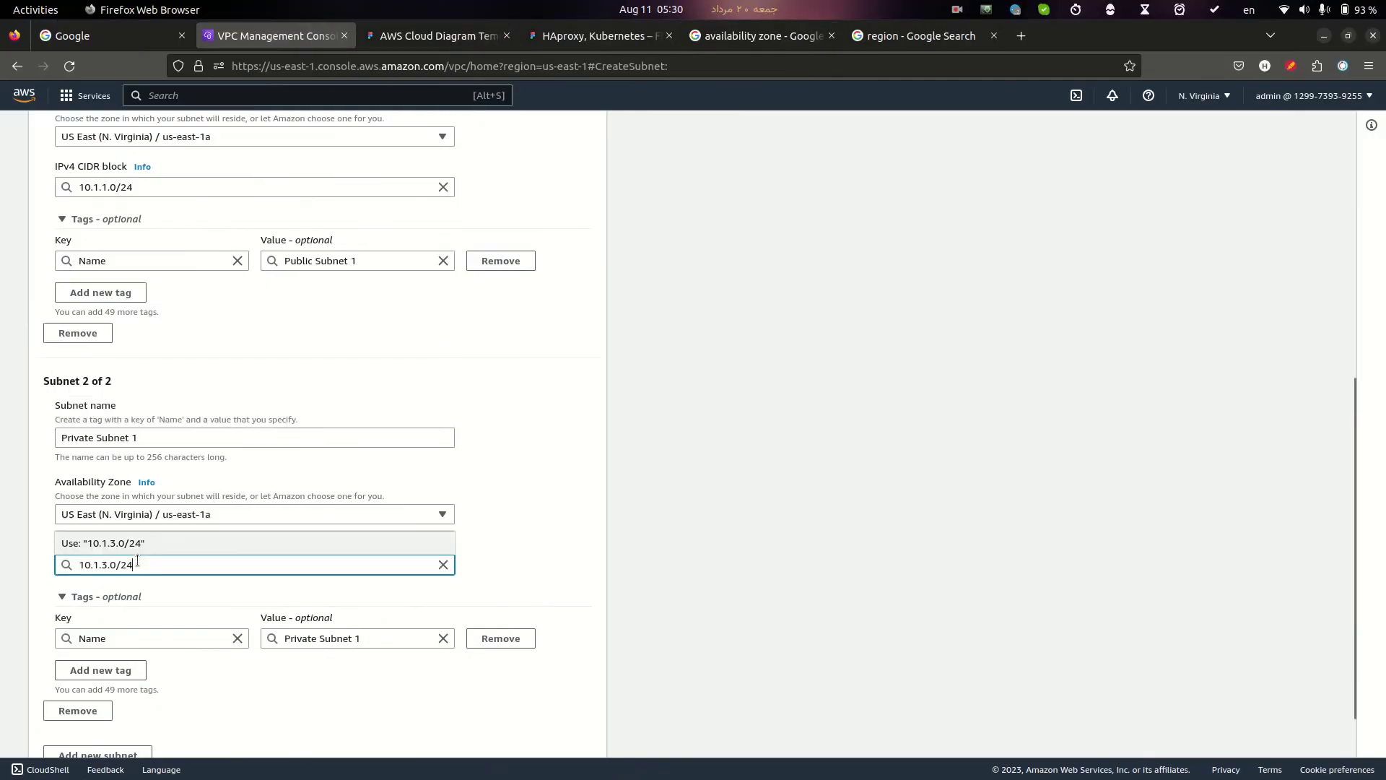
Review the Public Subnet 2 entry in the GitHub notes.
scroll(225, 695, "down", 2)
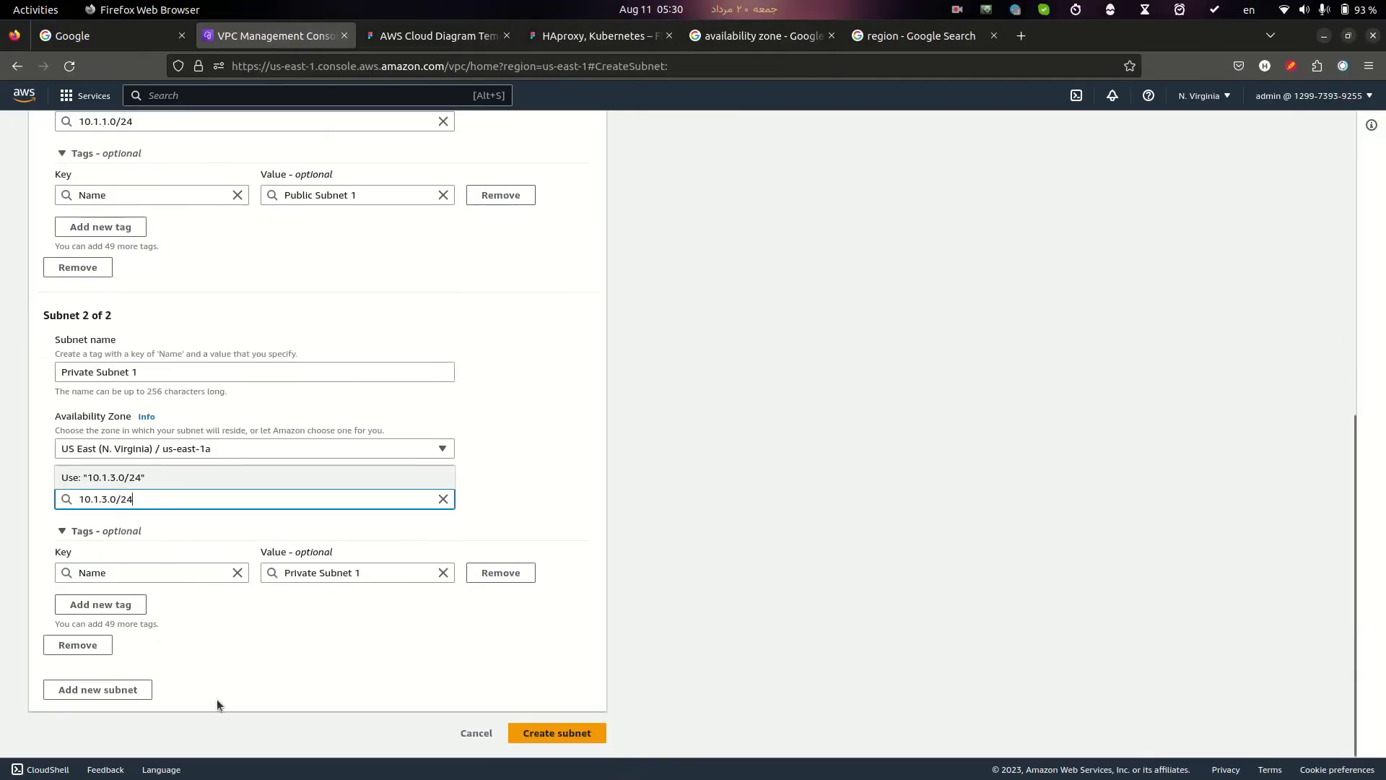
key("alt+Tab")
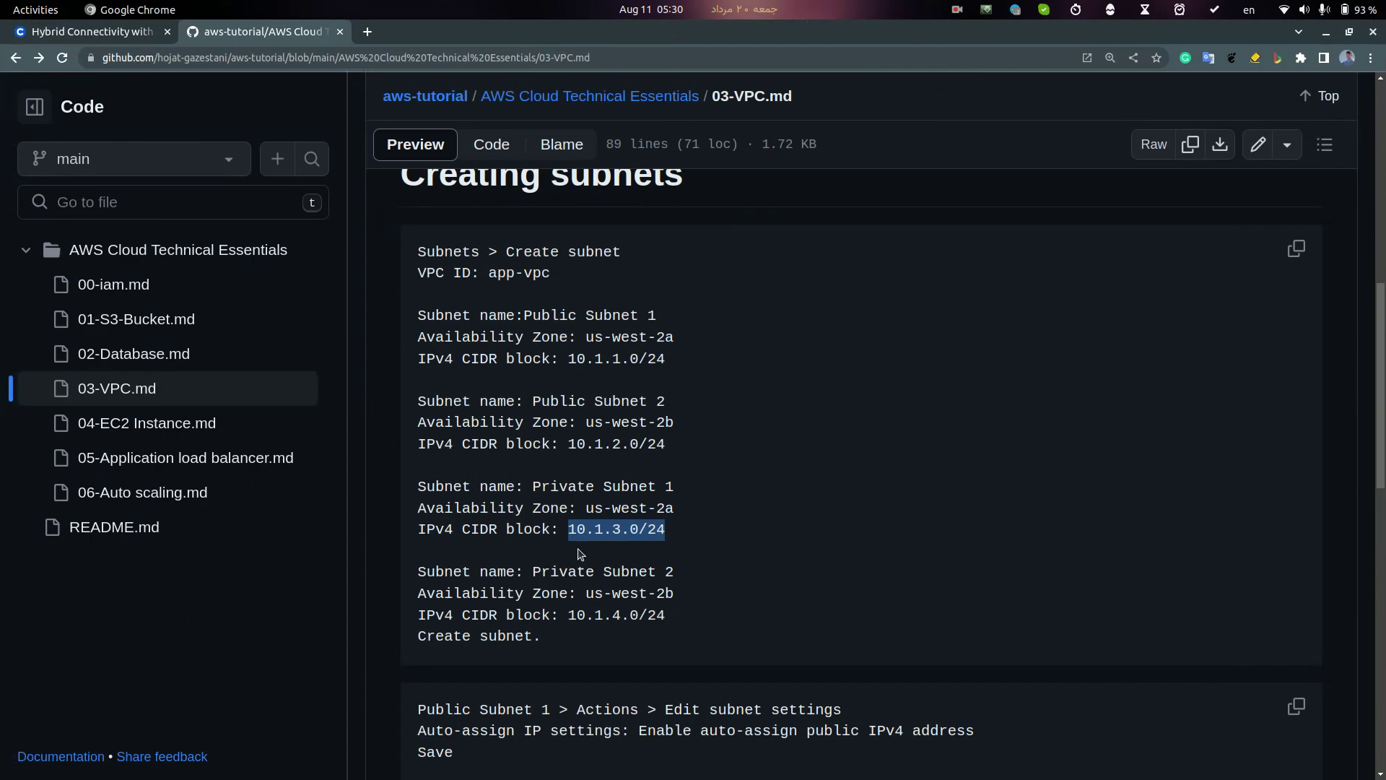
left_click_drag(497, 400, 665, 469)
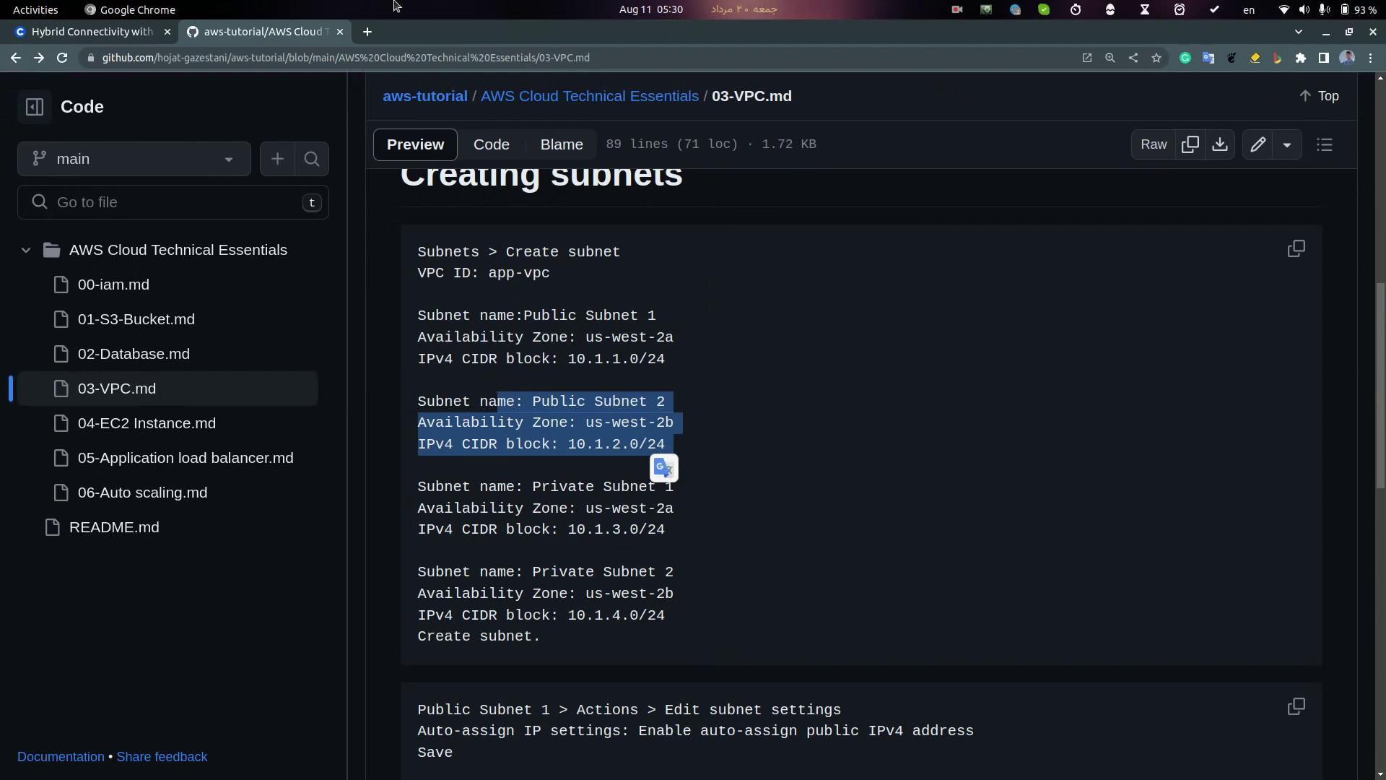
Open the bookmarked draw.io diagram in a new browser tab and examine its AWS cloud with the single availability zone.
left_click(368, 32)
left_click(1011, 81)
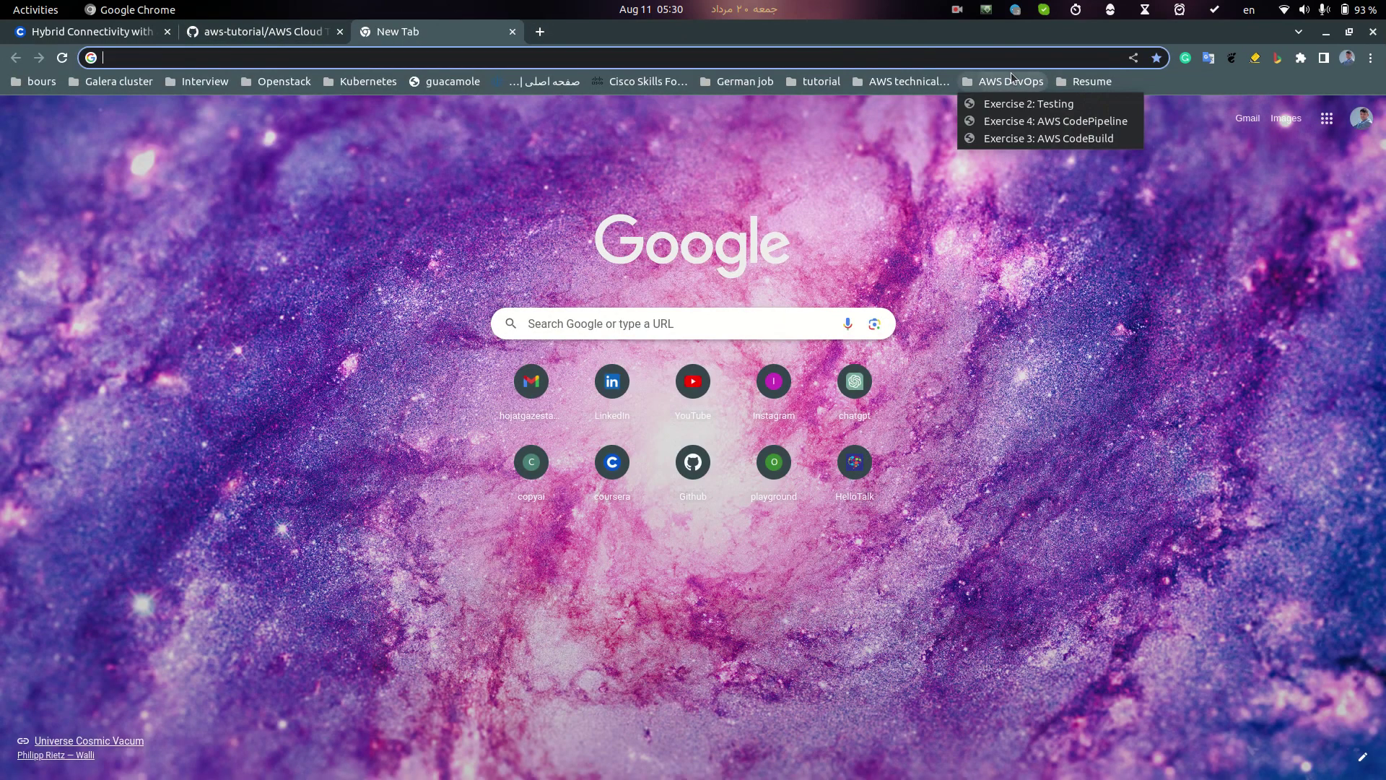
mouse_move(910, 79)
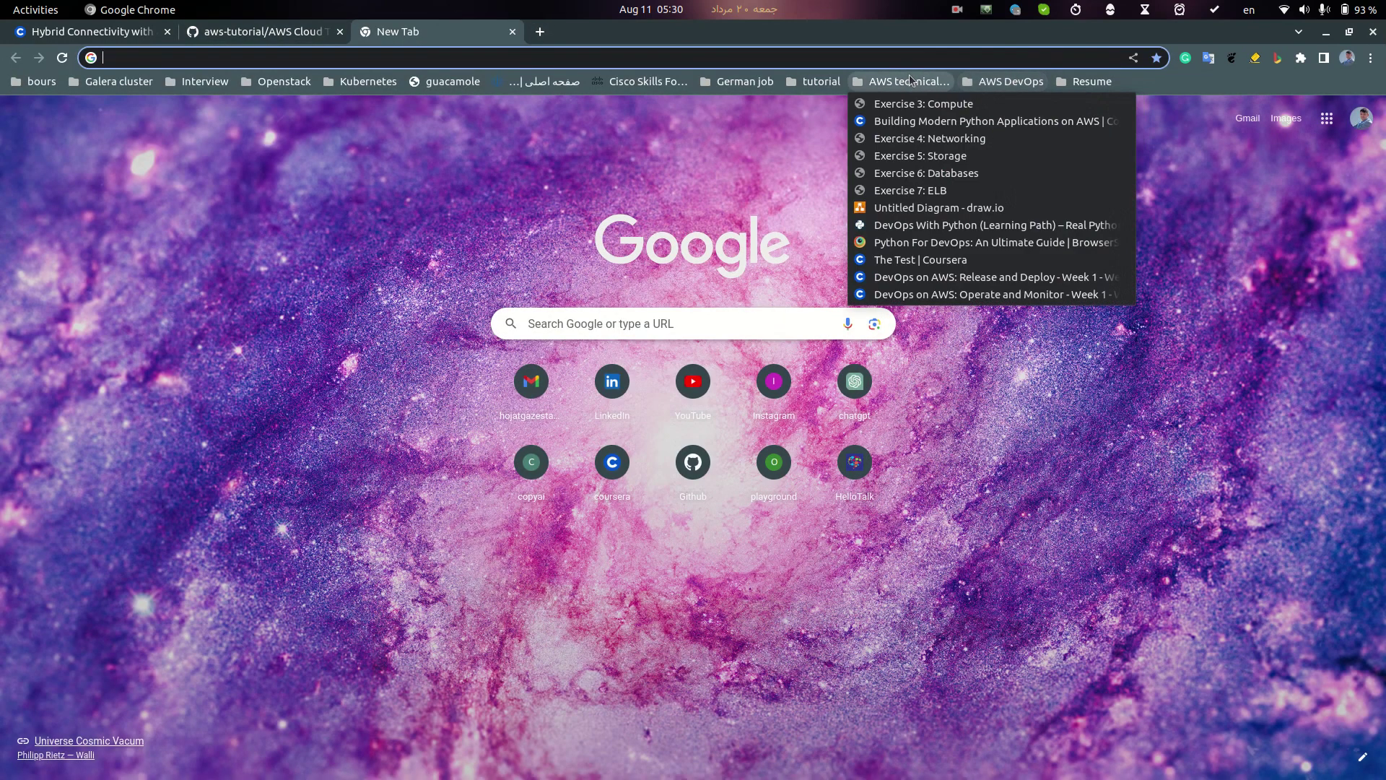
left_click(905, 204)
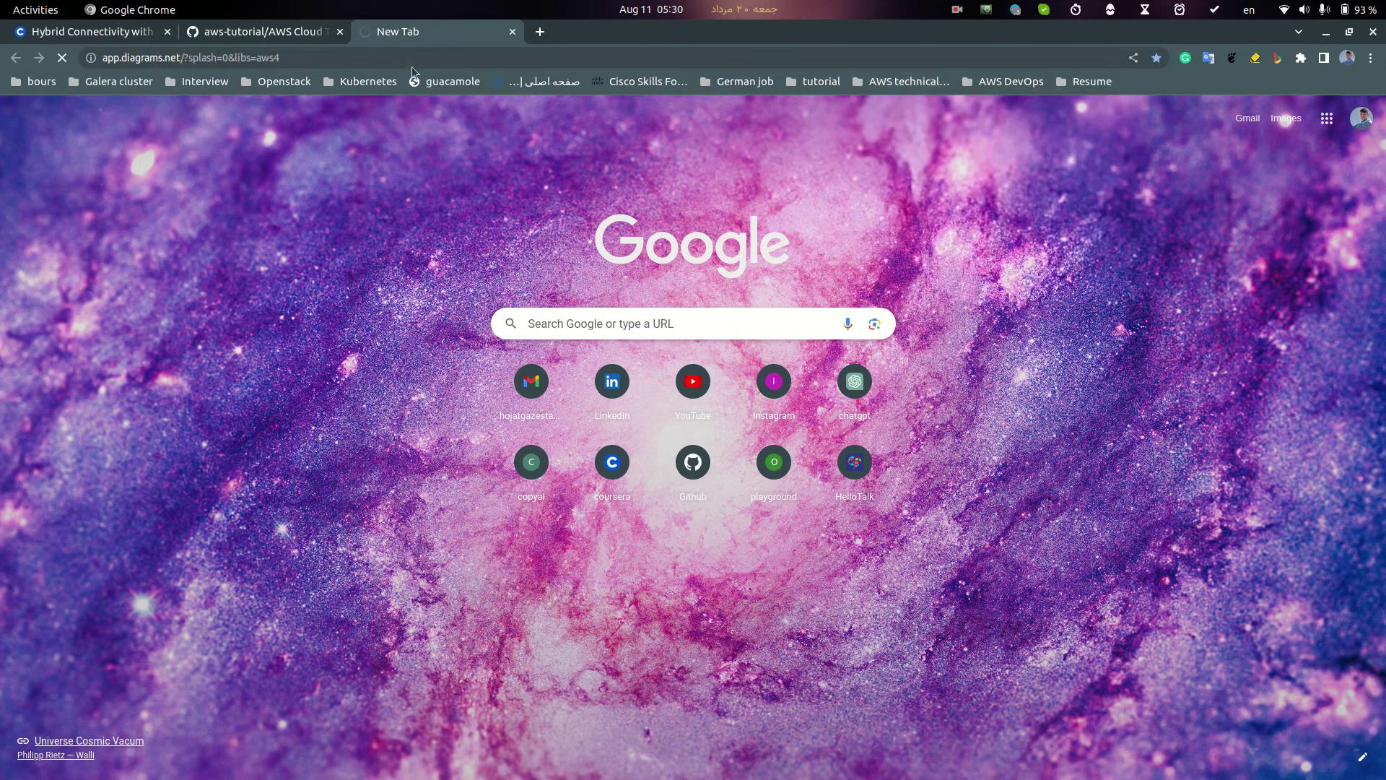
left_click(271, 36)
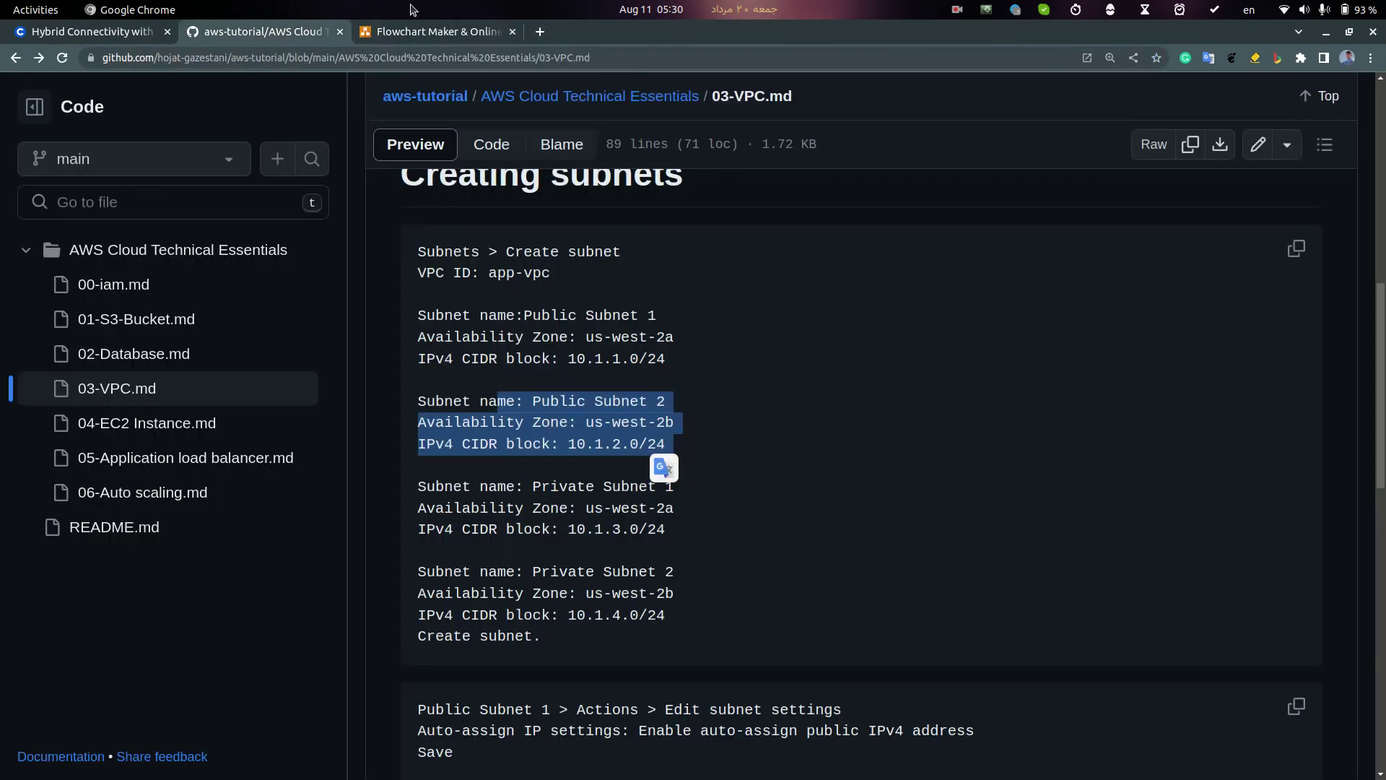
left_click(427, 31)
scroll(686, 479, "down", 5)
scroll(681, 551, "up", 2)
scroll(693, 476, "up", 1)
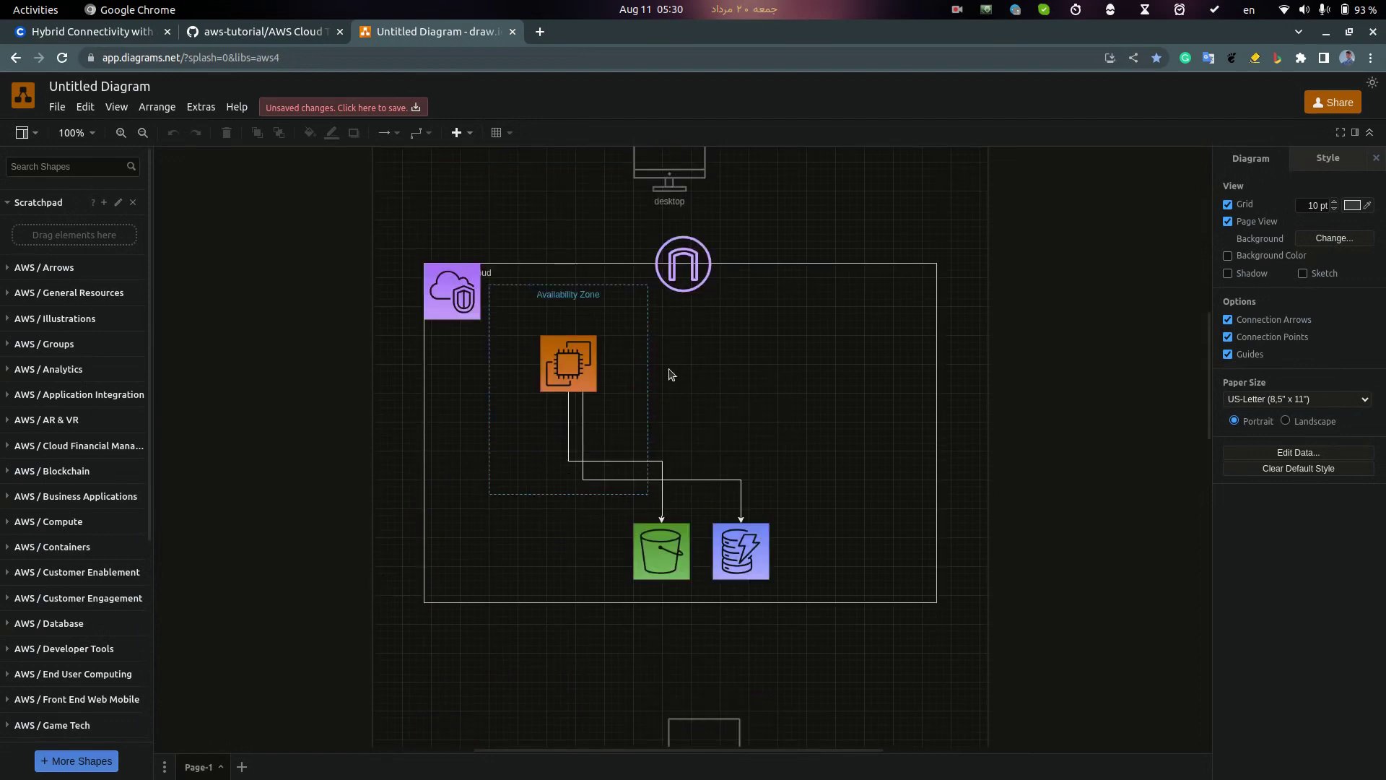
Examine the draw.io diagram with two availability zones, focusing on the auto scaling icon and the EC2 instance in the second zone.
scroll(670, 373, "down", 7)
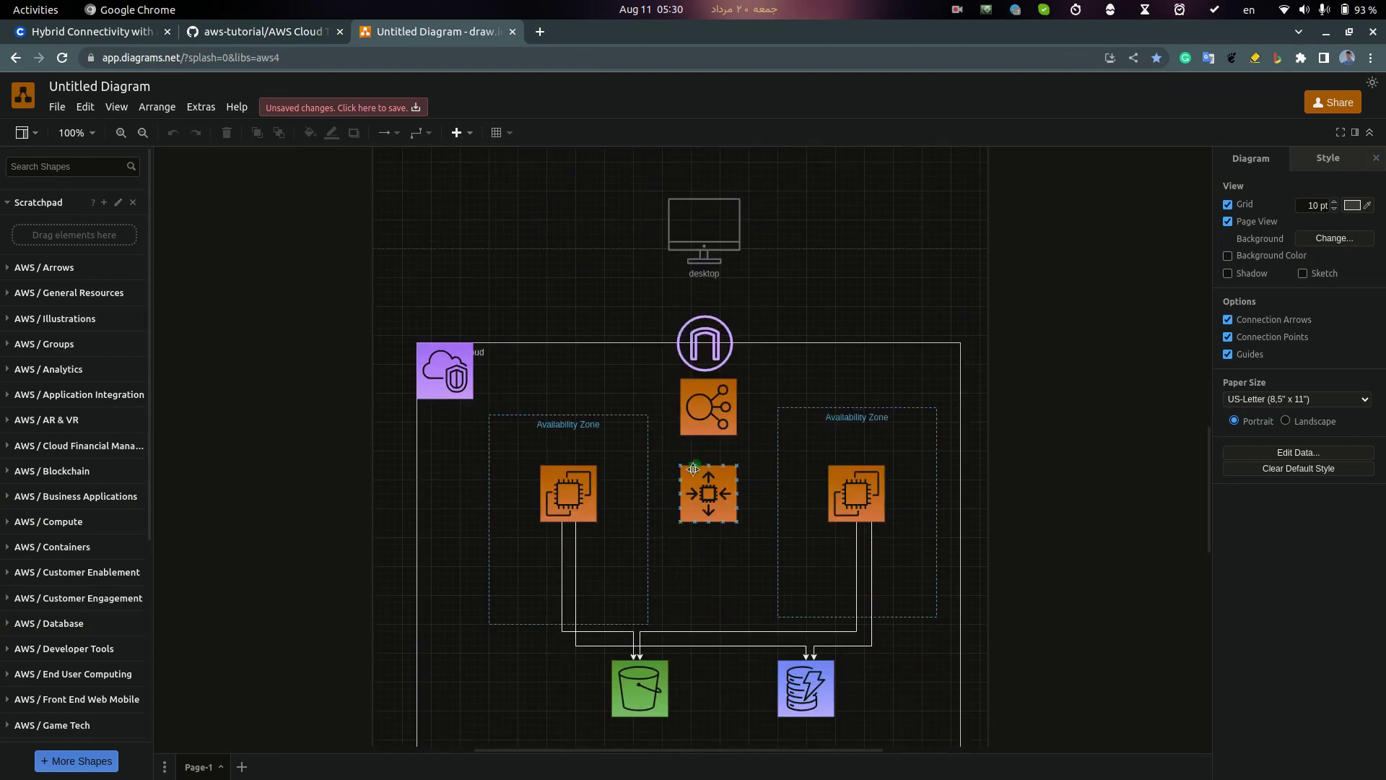
left_click(700, 504)
left_click(871, 503)
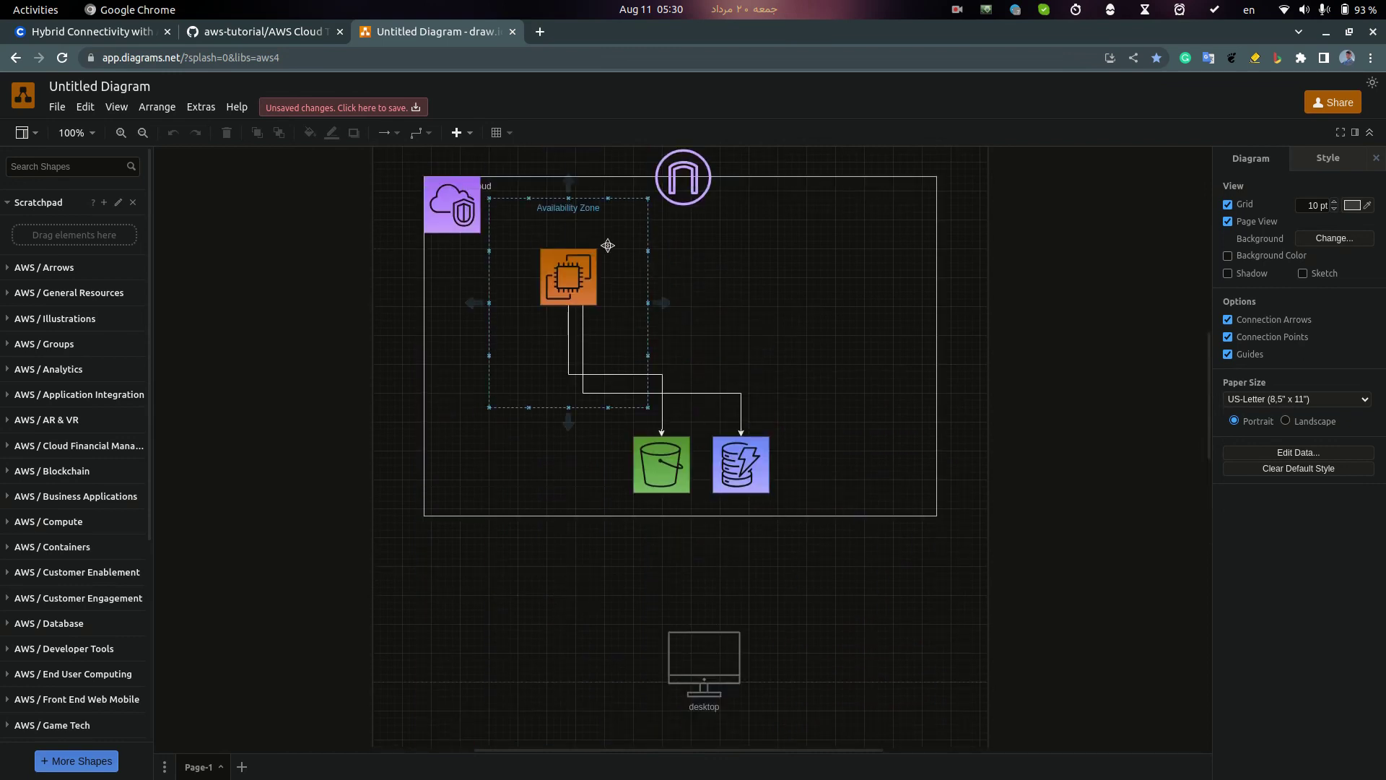
Review the remaining subnet entries and the auto-assign public IPv4 settings in the 03-VPC.md notes on GitHub.
left_click(267, 32)
left_click(618, 575)
scroll(589, 447, "down", 5)
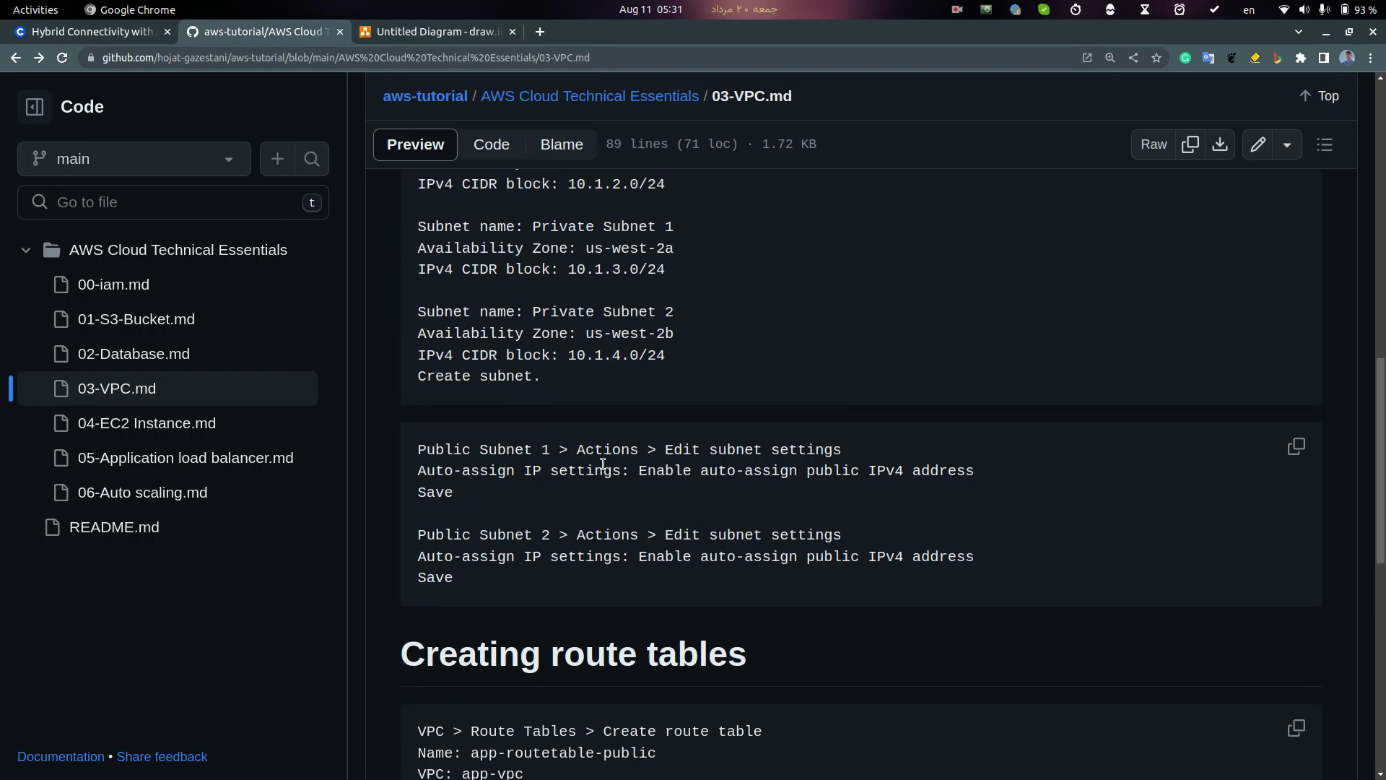
Return to AWS, check the Public Subnet 1 and Private Subnet 1 settings, and create both subnets.
key("alt+Tab")
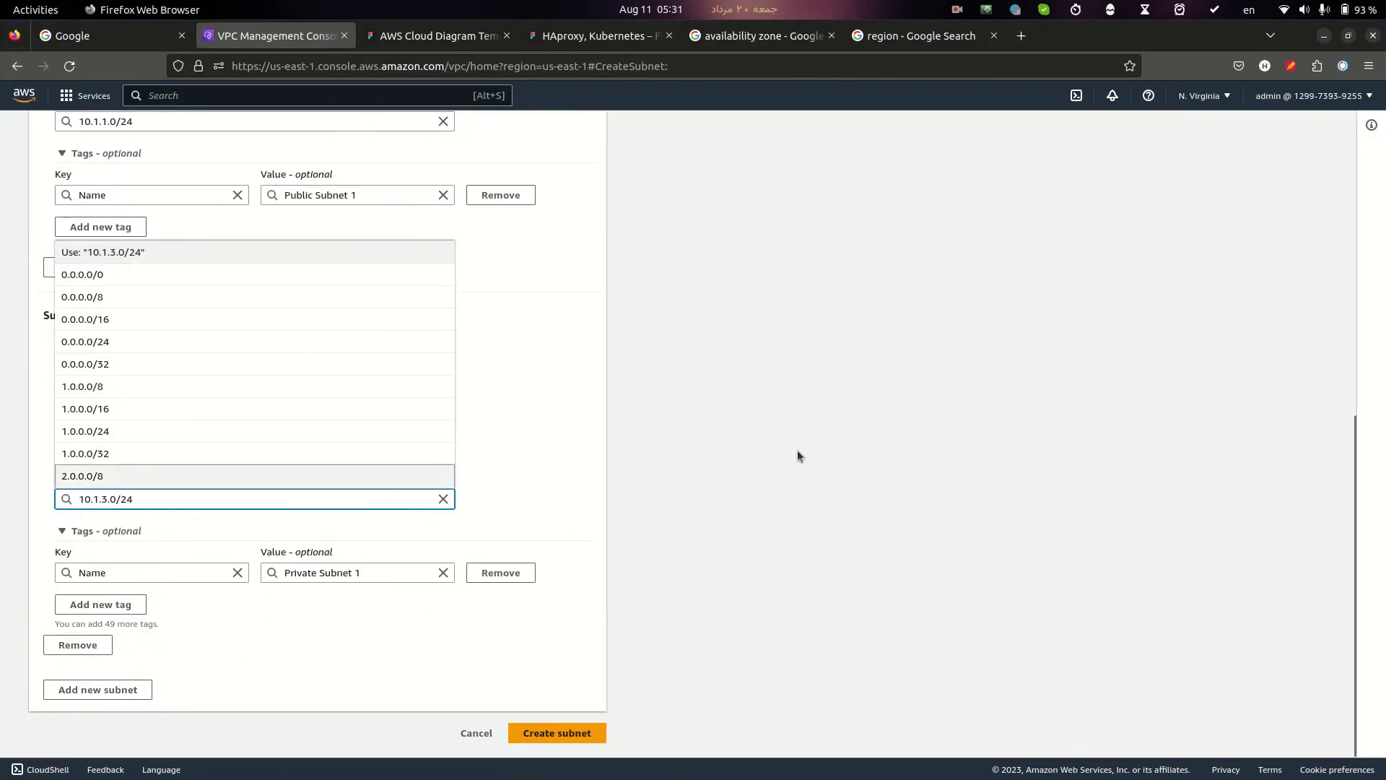
left_click(771, 452)
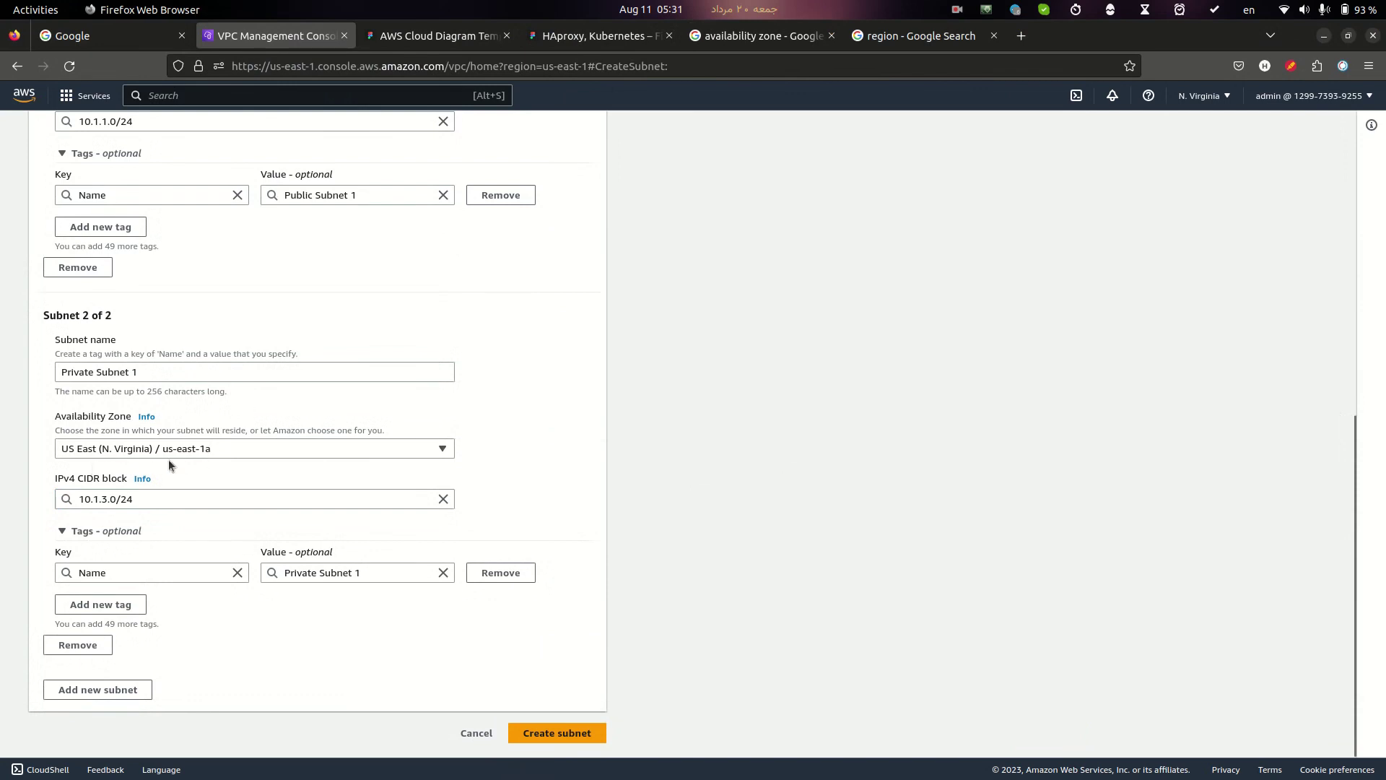
scroll(262, 455, "up", 5)
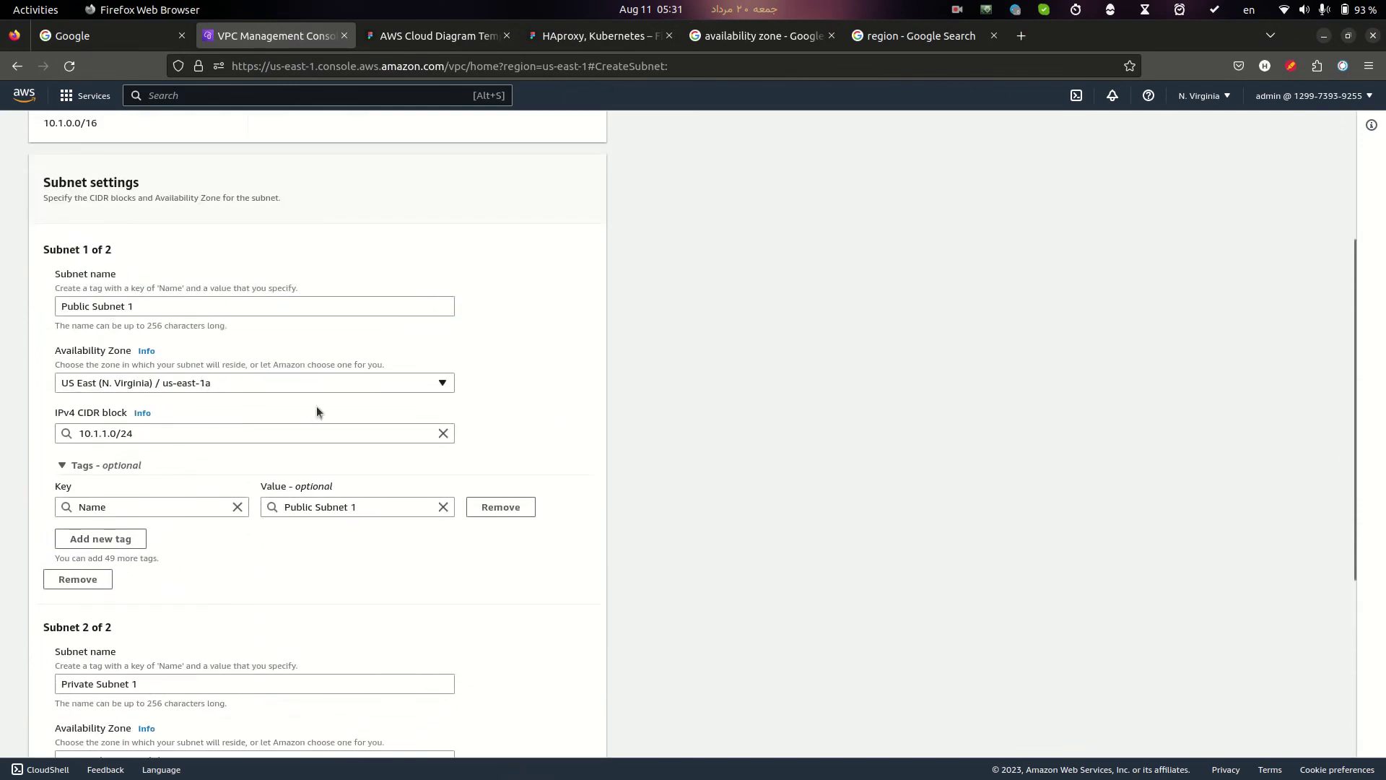
scroll(711, 512, "down", 5)
left_click(535, 733)
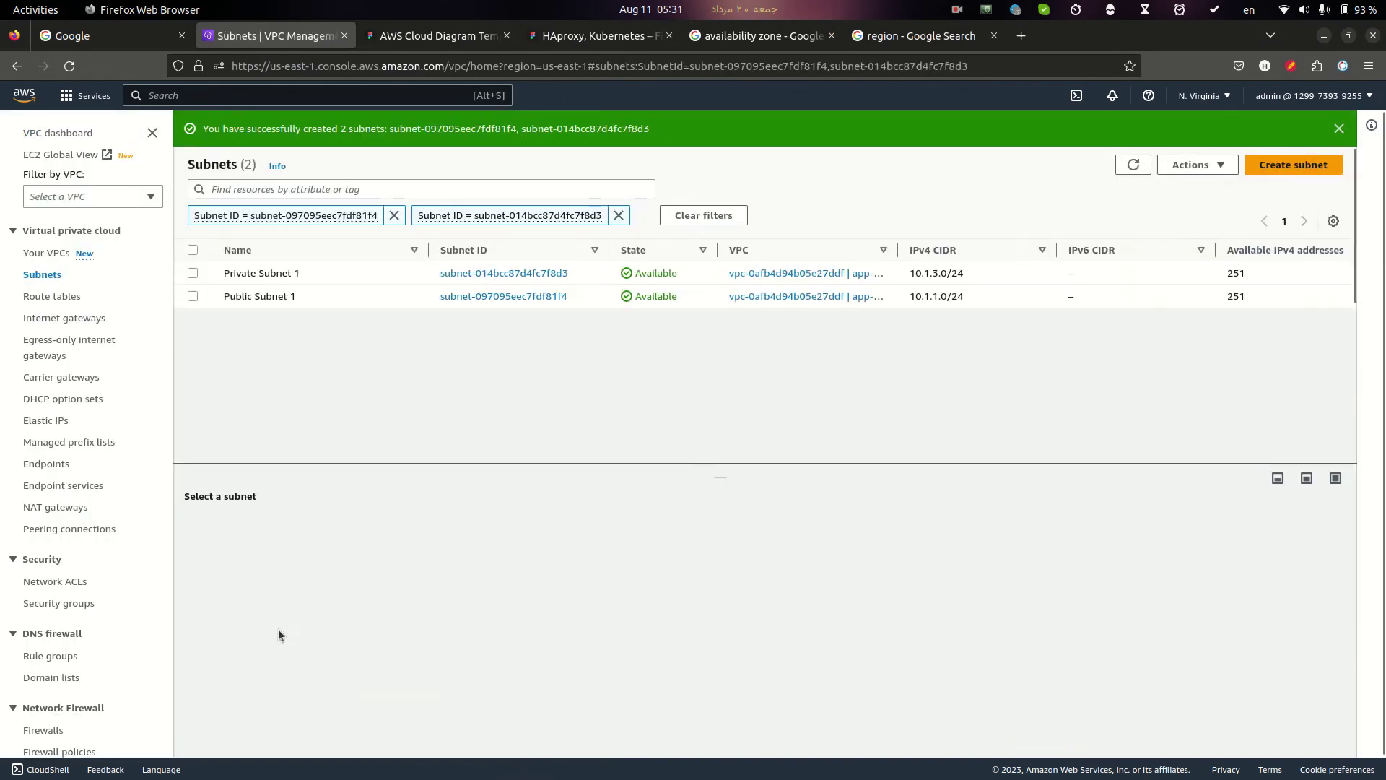
Review the Creating route tables section in the GitHub notes.
key("alt+Tab")
scroll(534, 291, "down", 6)
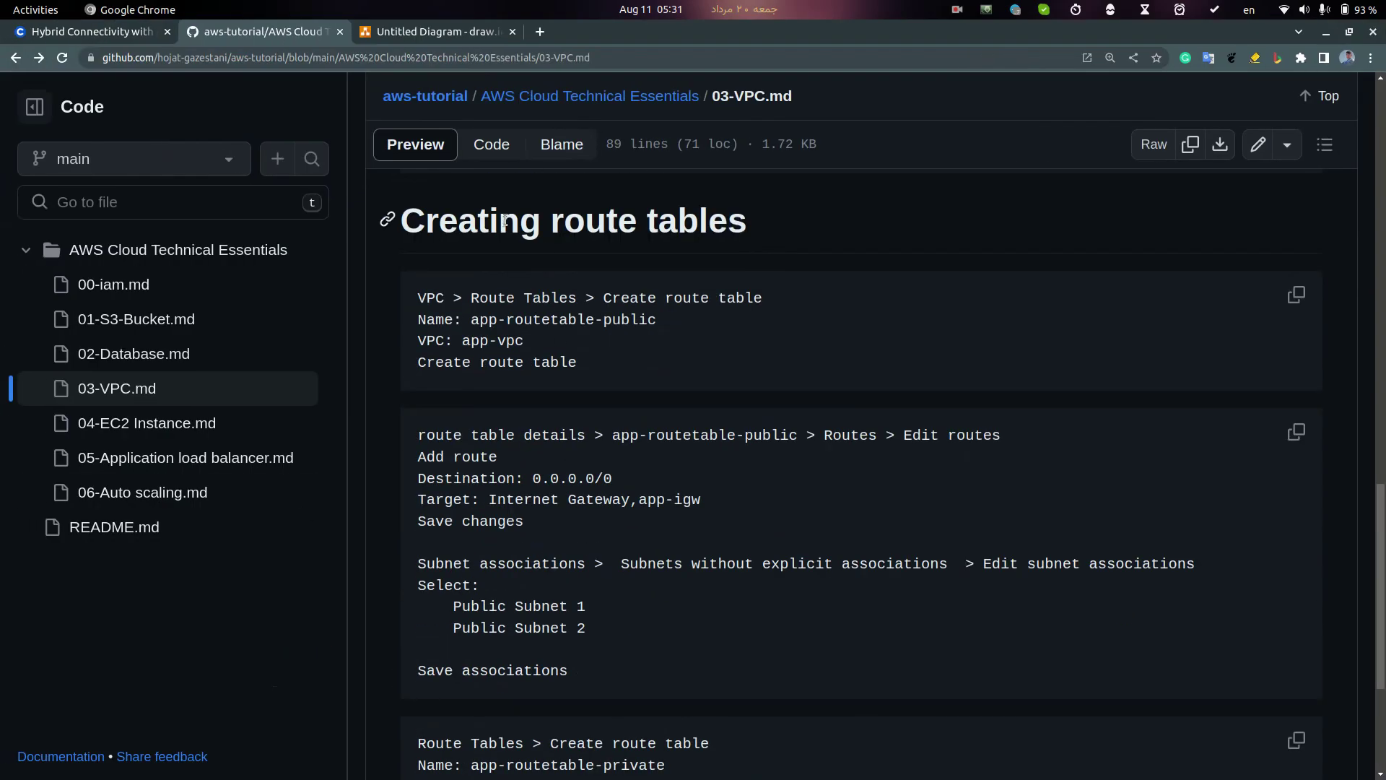
left_click_drag(480, 222, 751, 227)
In the Figma AWS diagram, place the Backend subnet 3 (10.1.3.0/24) label inside the app-vpc box, above the Data base subnet 4 label.
key("alt+Tab")
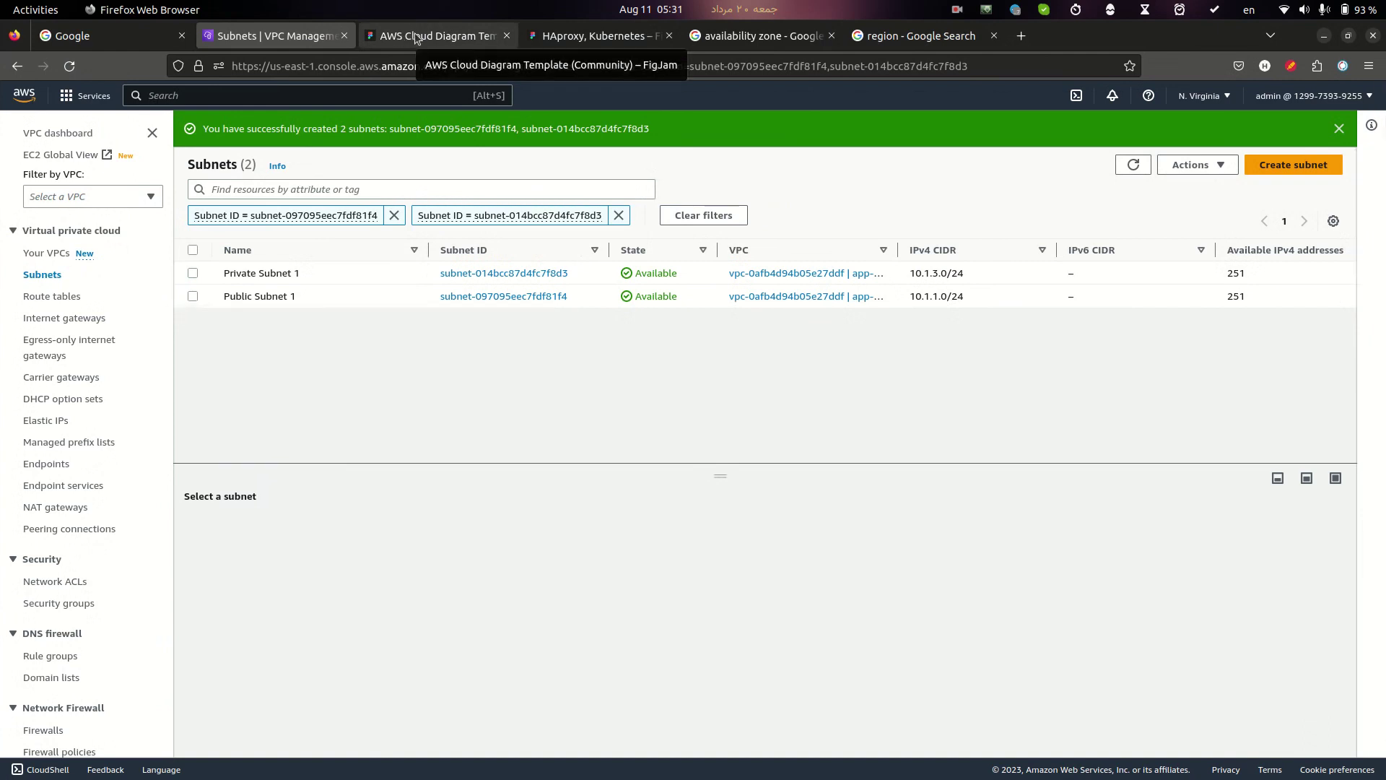
left_click(415, 32)
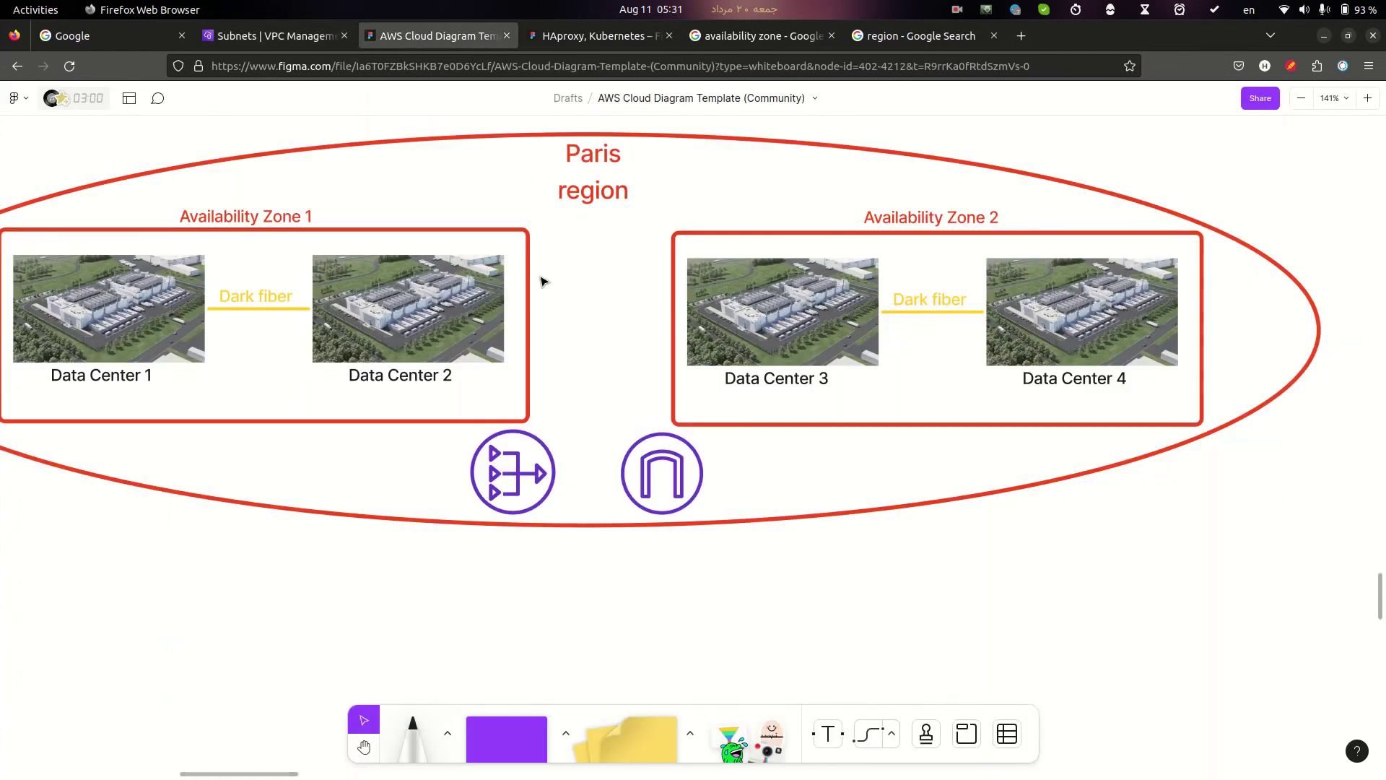
scroll(628, 314, "down", 5)
scroll(628, 311, "up", 5)
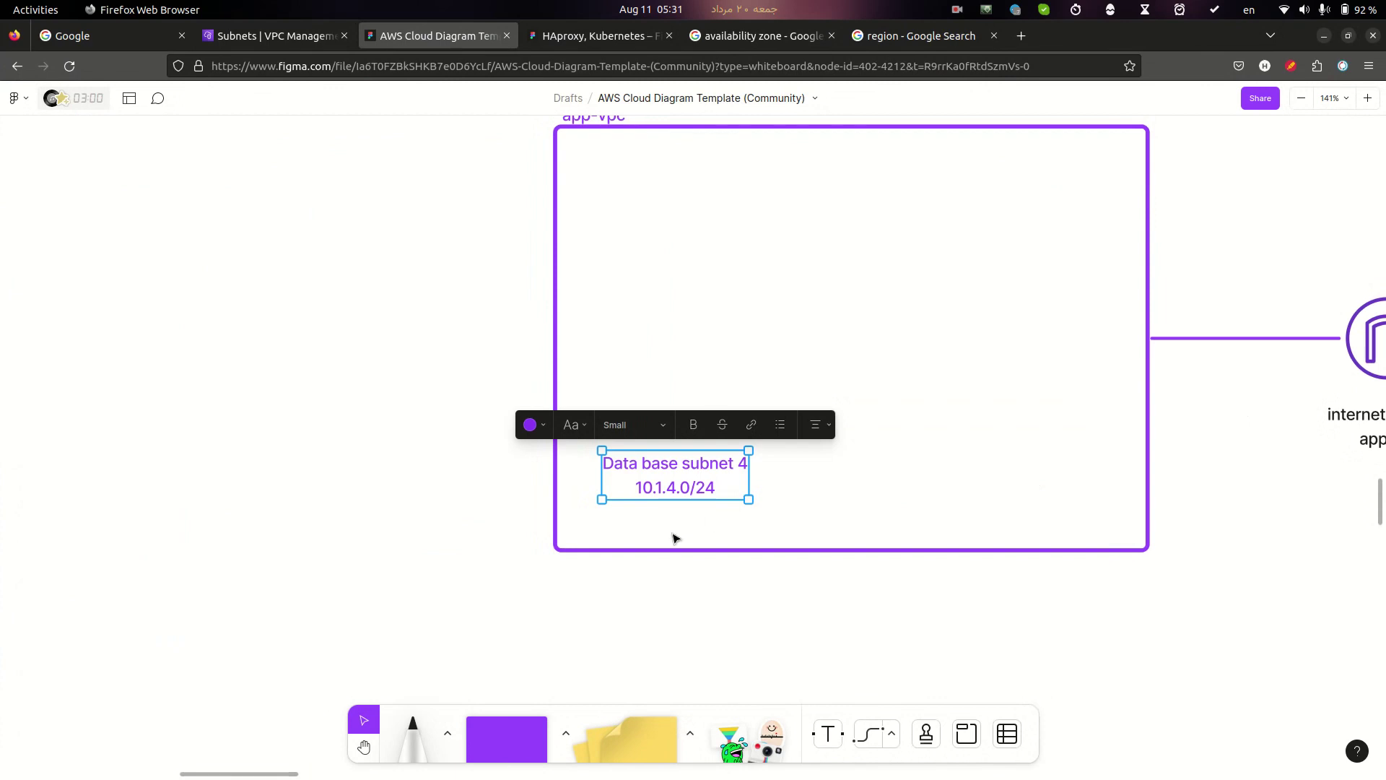
scroll(902, 382, "up", 10)
left_click(907, 302)
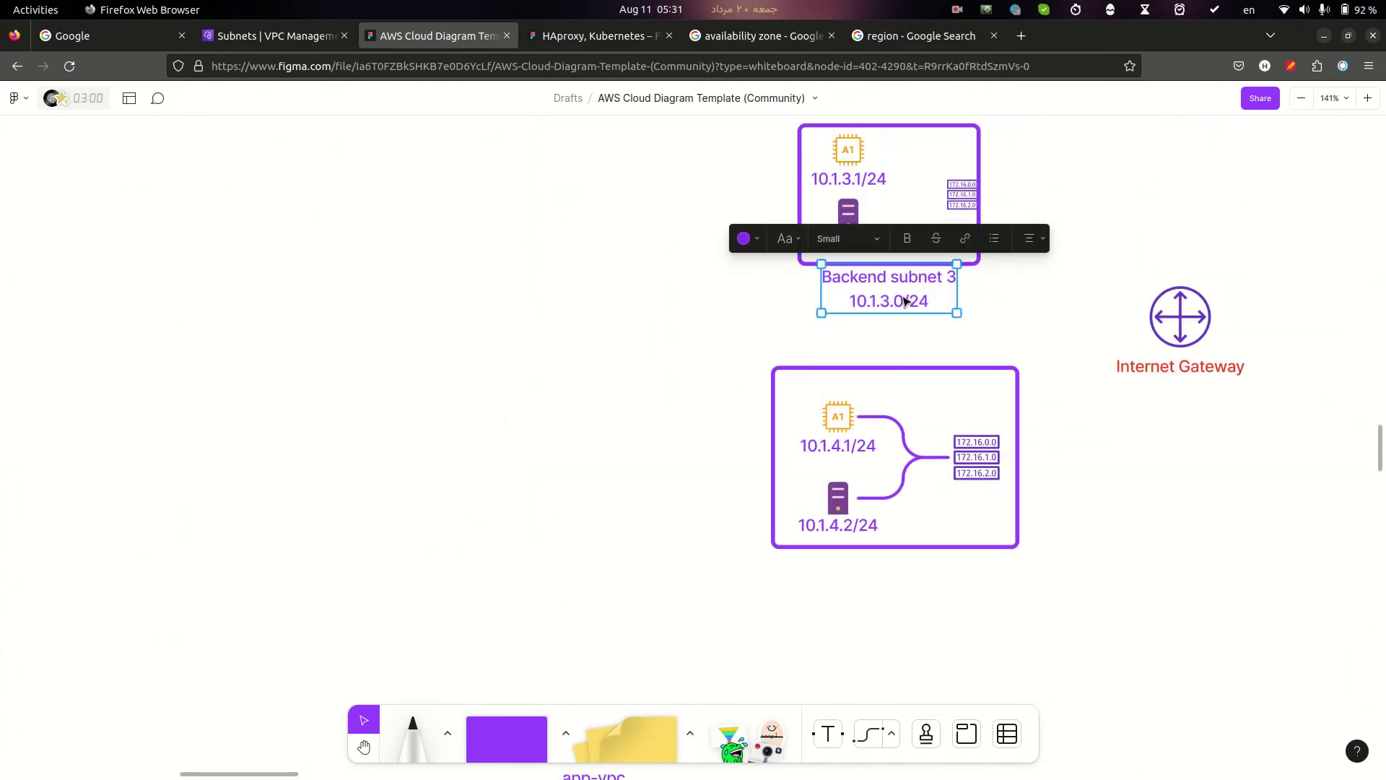
left_click_drag(904, 302, 508, 647)
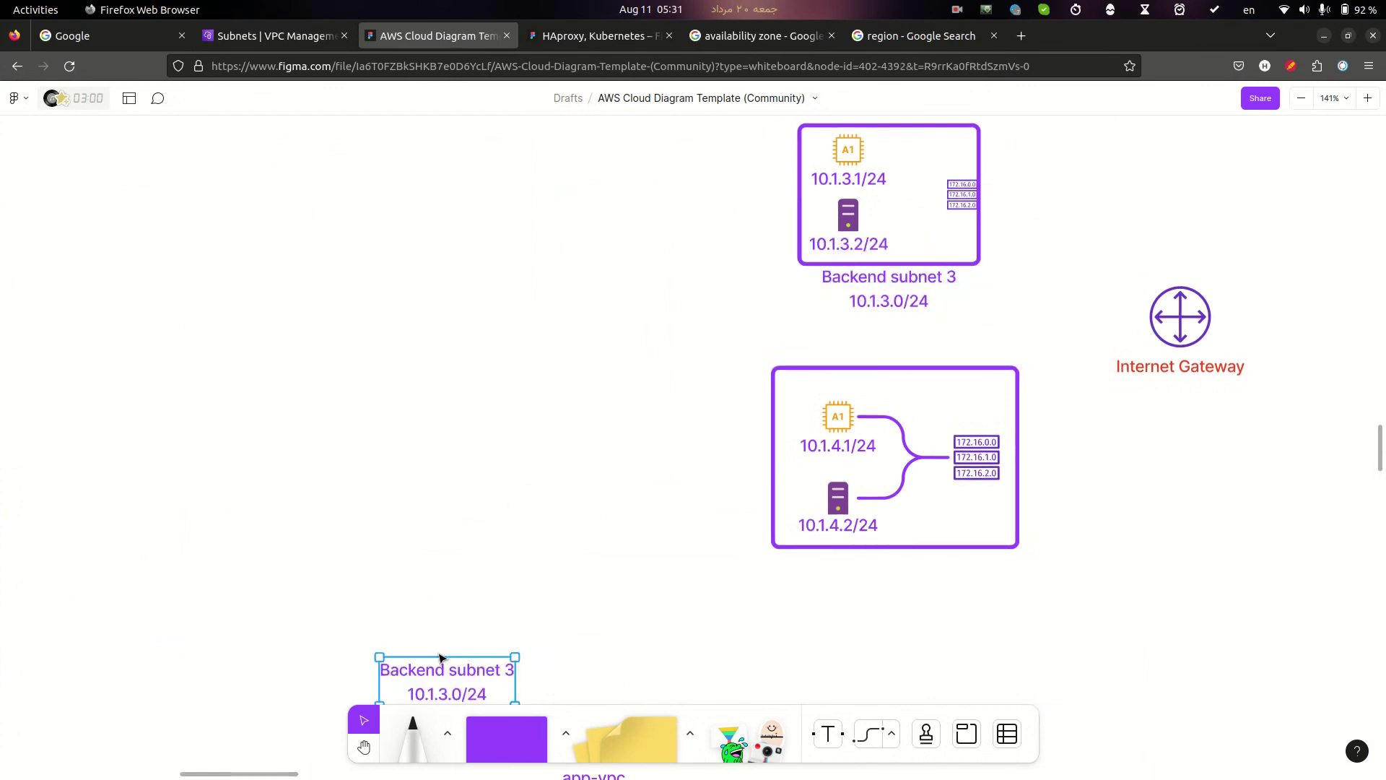
scroll(509, 599, "down", 6)
key("ctrl+z")
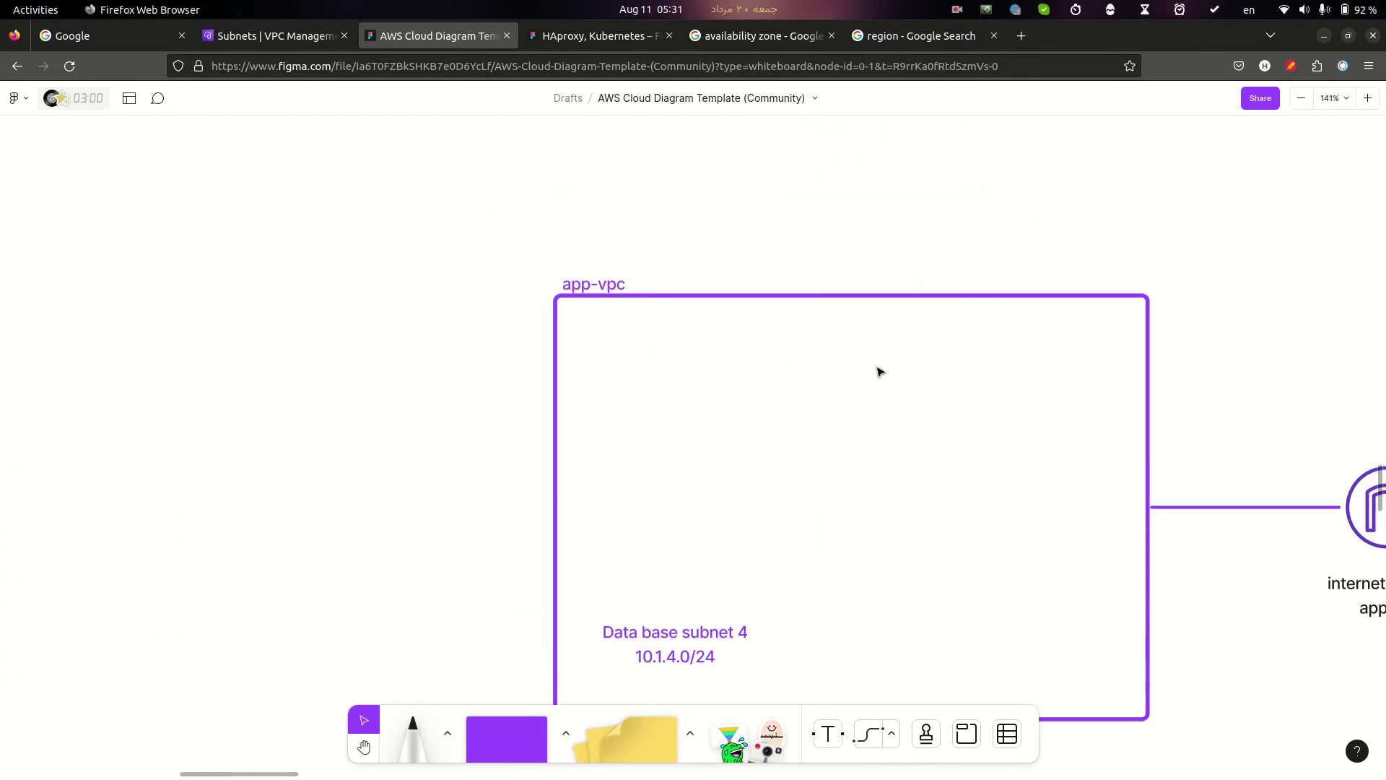
scroll(873, 303, "up", 6)
key("ctrl+shift+z")
scroll(395, 376, "down", 6)
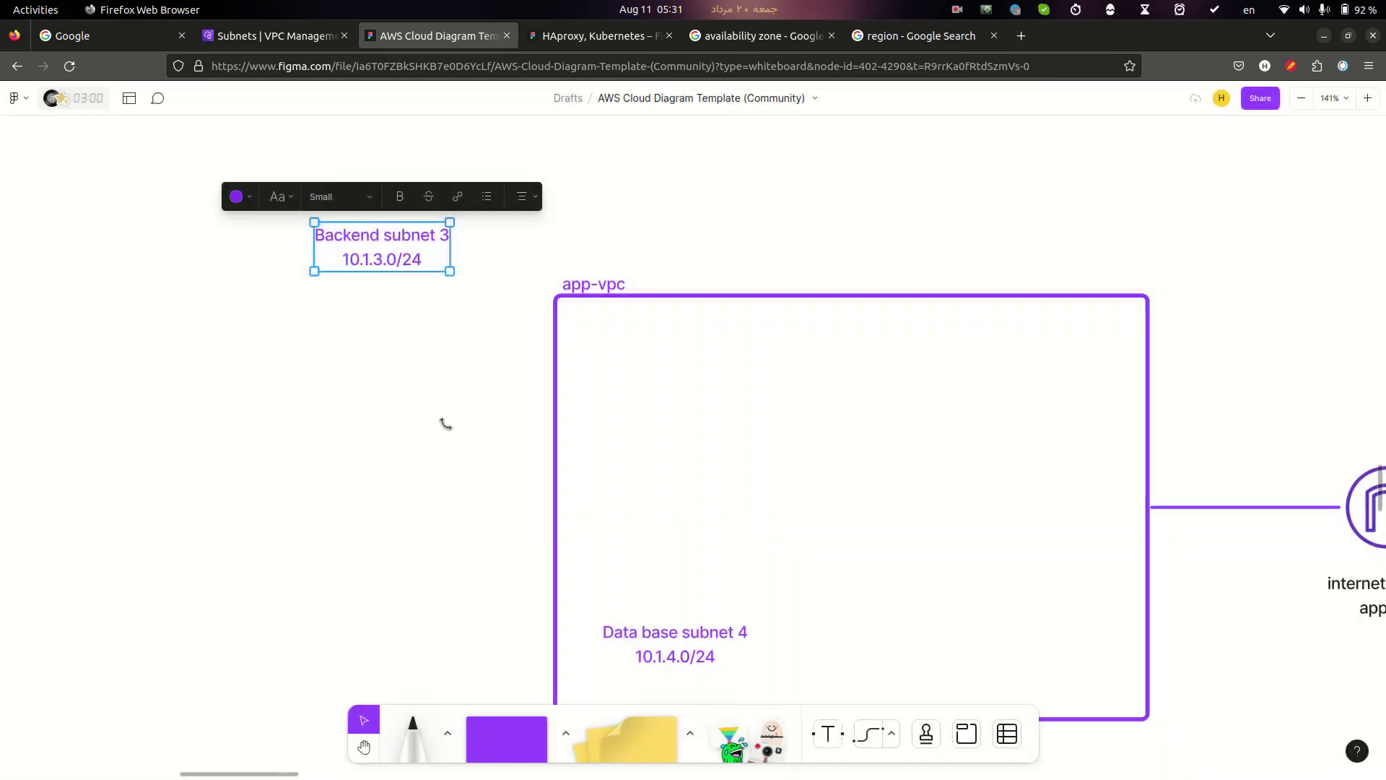
left_click_drag(400, 257, 696, 448)
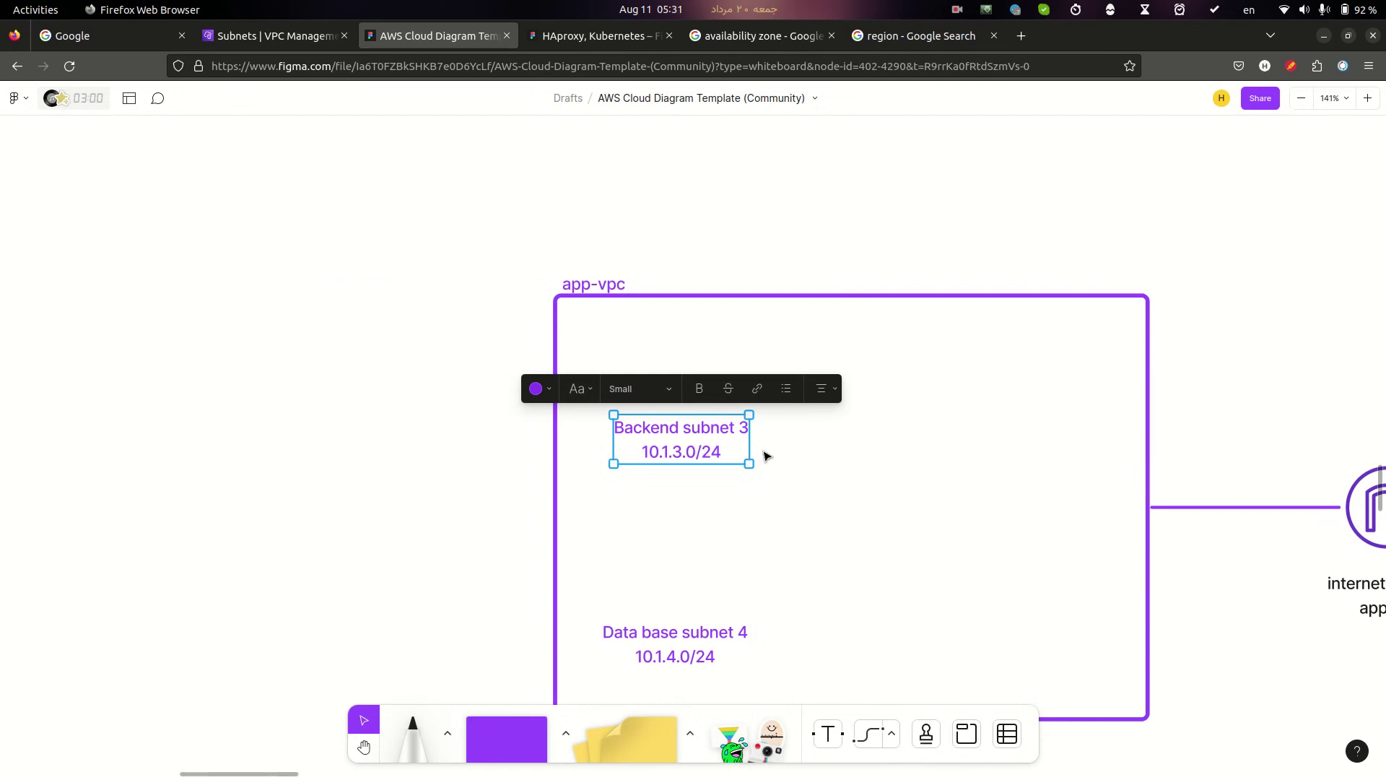
Place the four-arrow router icon inside the app-vpc box, beside the line leading to the app-igw internet gateway.
scroll(1020, 434, "up", 7)
key("ctrl+z")
key("ctrl+z")
key("ctrl+z")
key("ctrl+z")
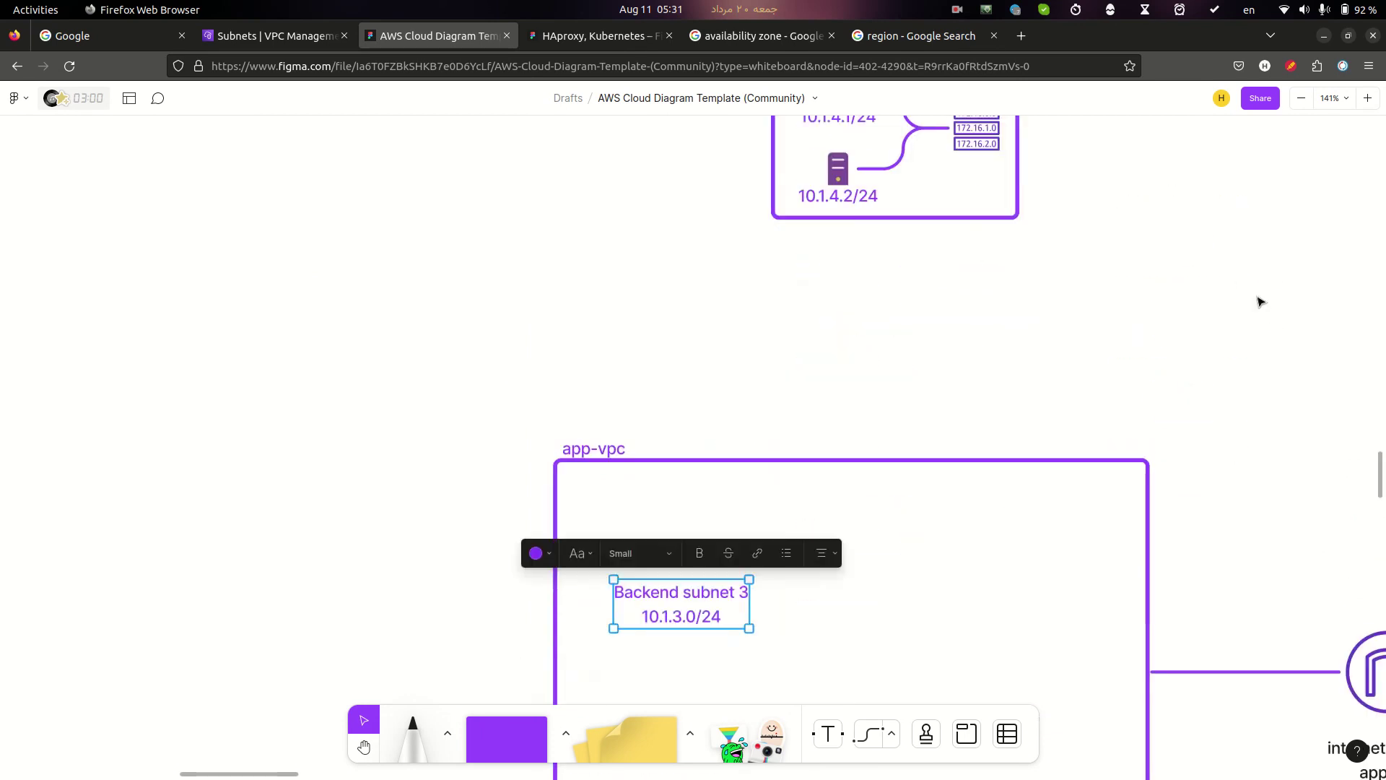
key("ctrl+z")
left_click(1185, 367)
left_click(1021, 379)
scroll(978, 186, "down", 3)
scroll(985, 254, "up", 1)
left_click_drag(976, 203, 1051, 549)
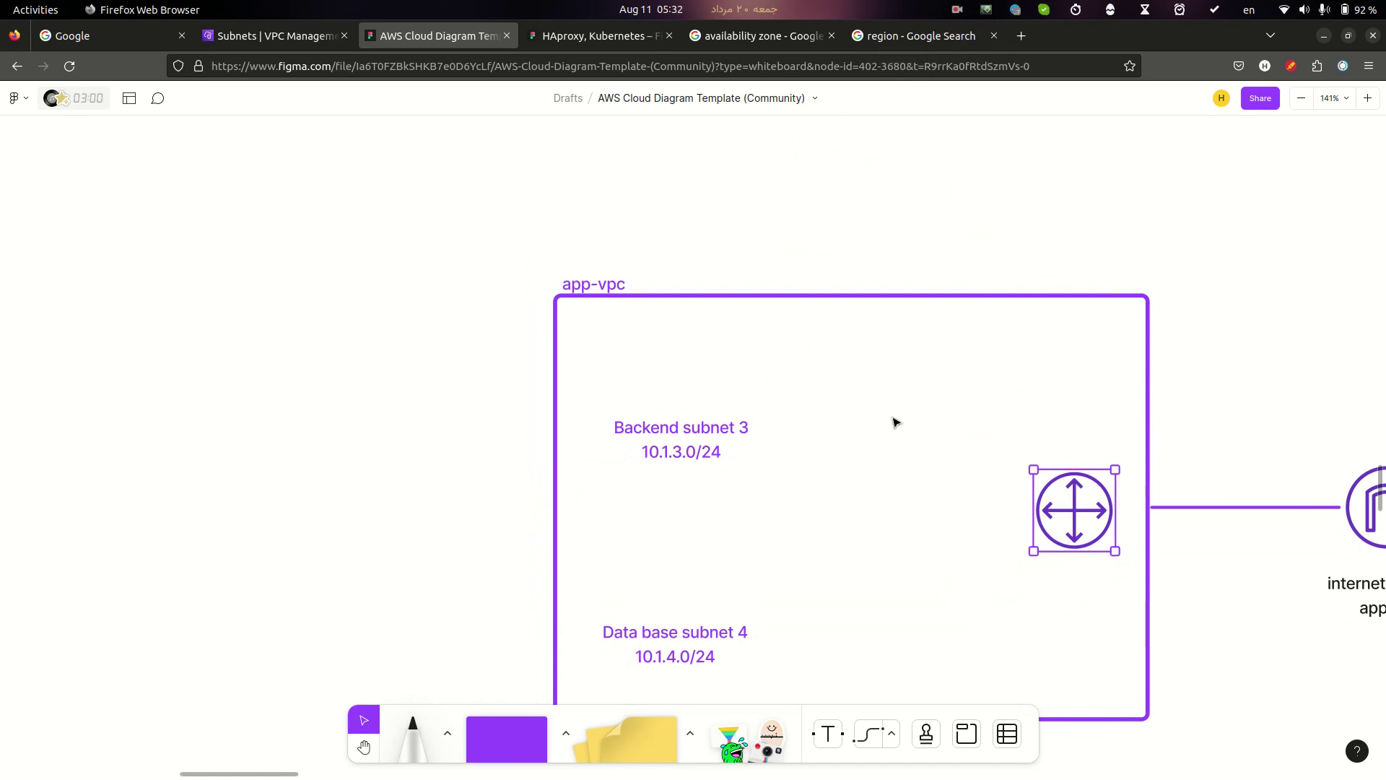
Read the GitHub notes on the public and private route tables, their routes and their subnet associations.
key("alt+Tab")
scroll(650, 498, "down", 3)
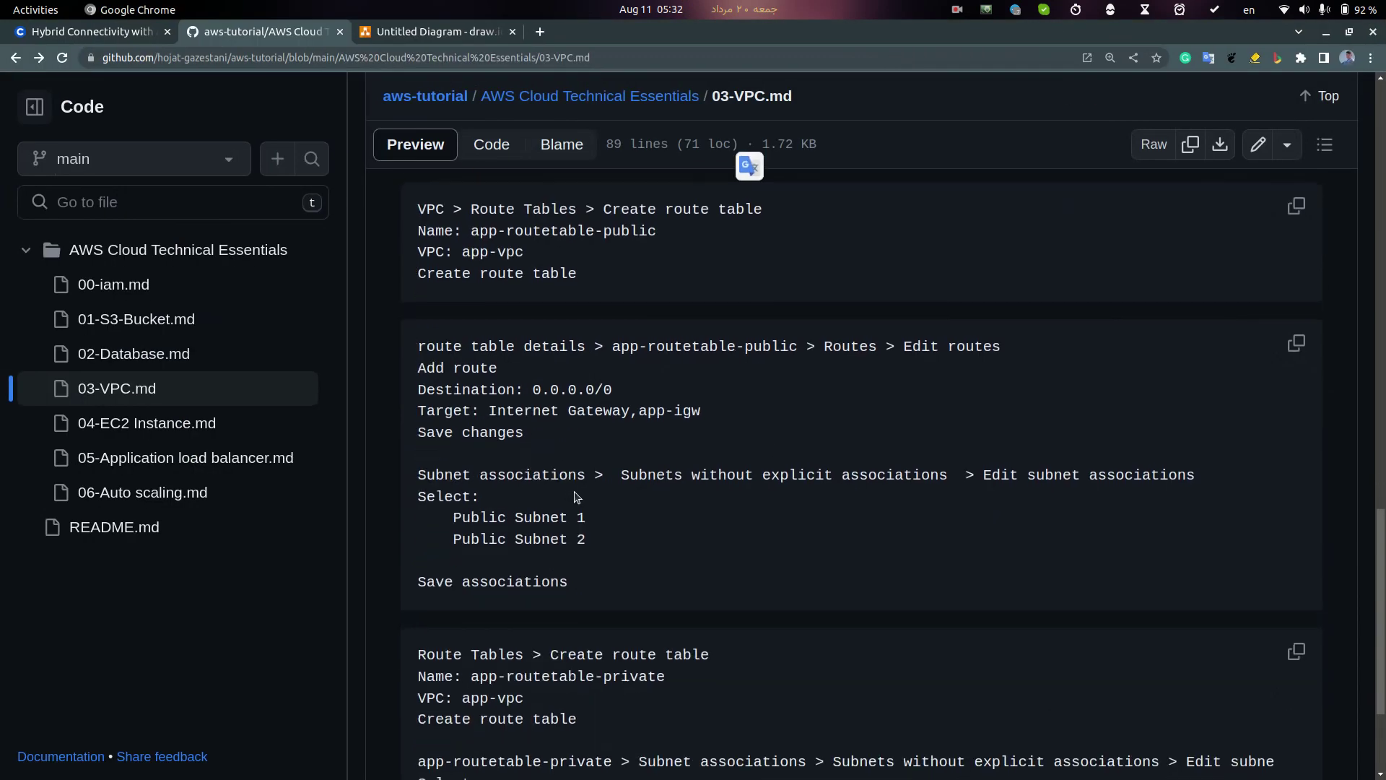
left_click_drag(550, 483, 717, 506)
left_click(538, 538)
left_click_drag(472, 507, 695, 513)
scroll(665, 470, "up", 2)
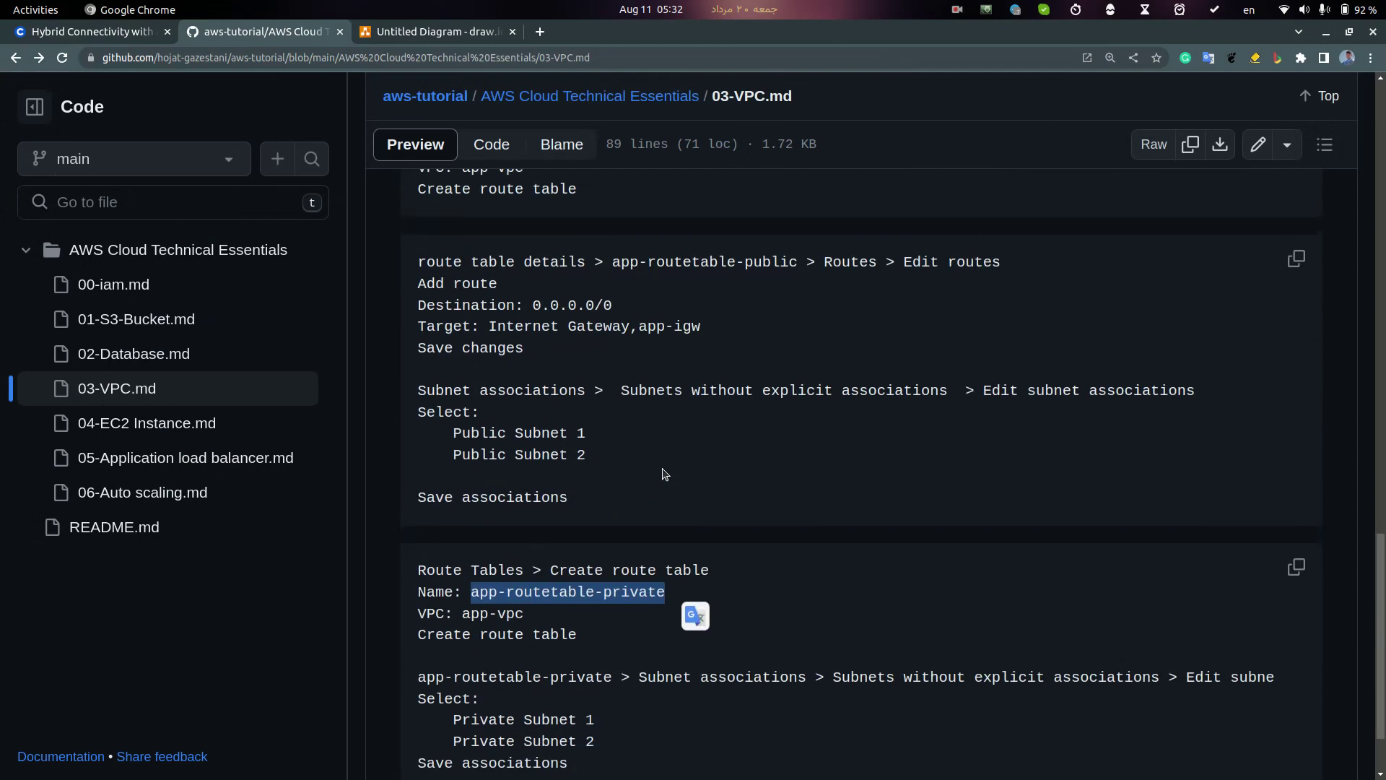
scroll(665, 472, "down", 2)
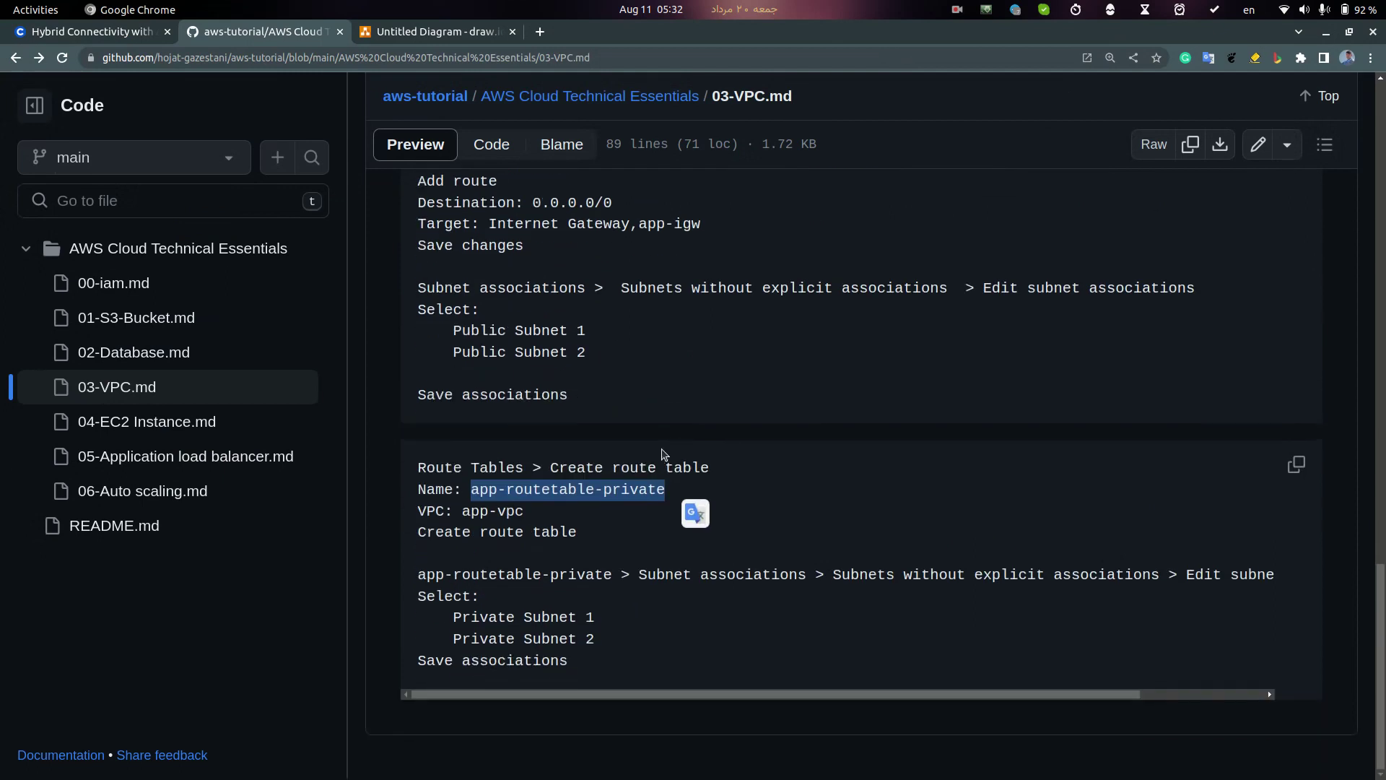
scroll(664, 453, "up", 6)
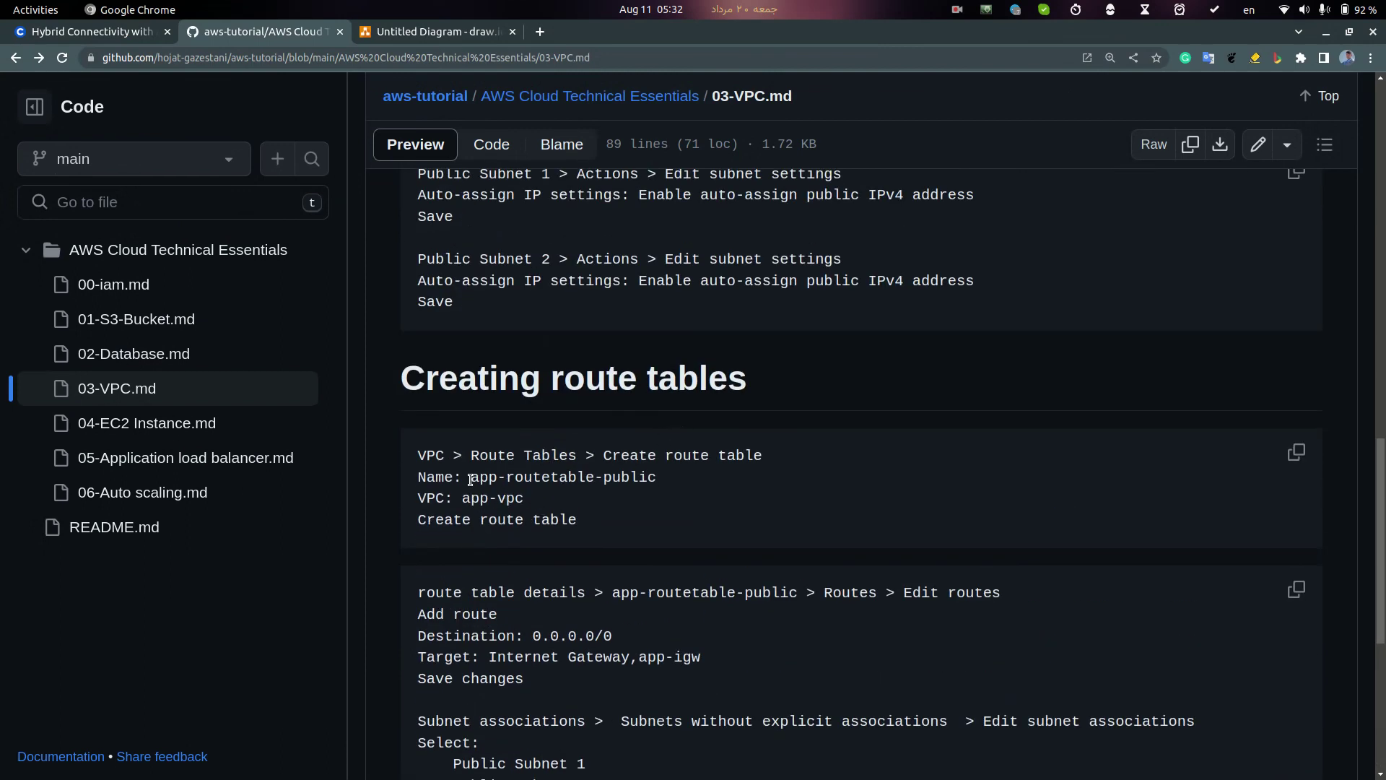
Create an AWS route table for app-vpc, using the name app-routetable-public copied from the GitHub notes.
left_click_drag(471, 480, 700, 487)
key("ctrl+alt+Right")
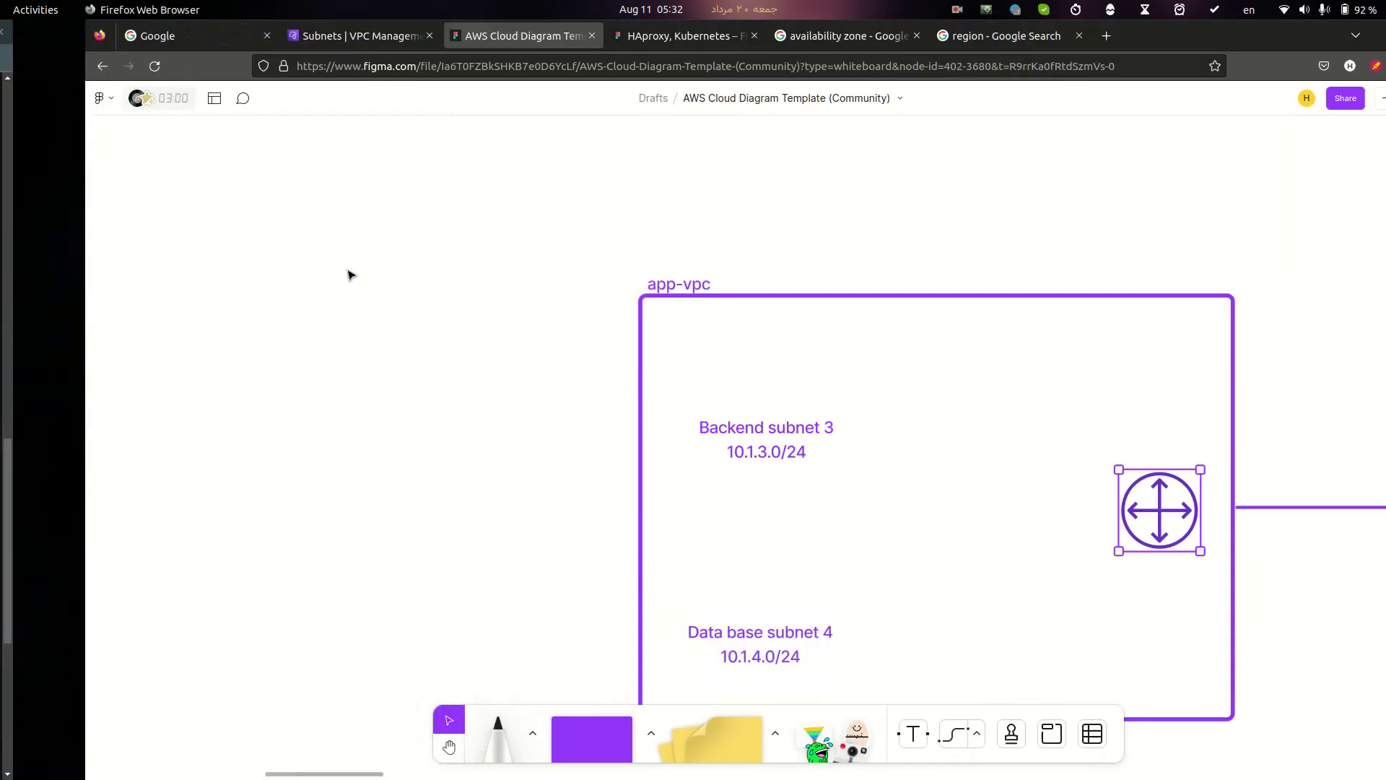
left_click(264, 36)
left_click(52, 296)
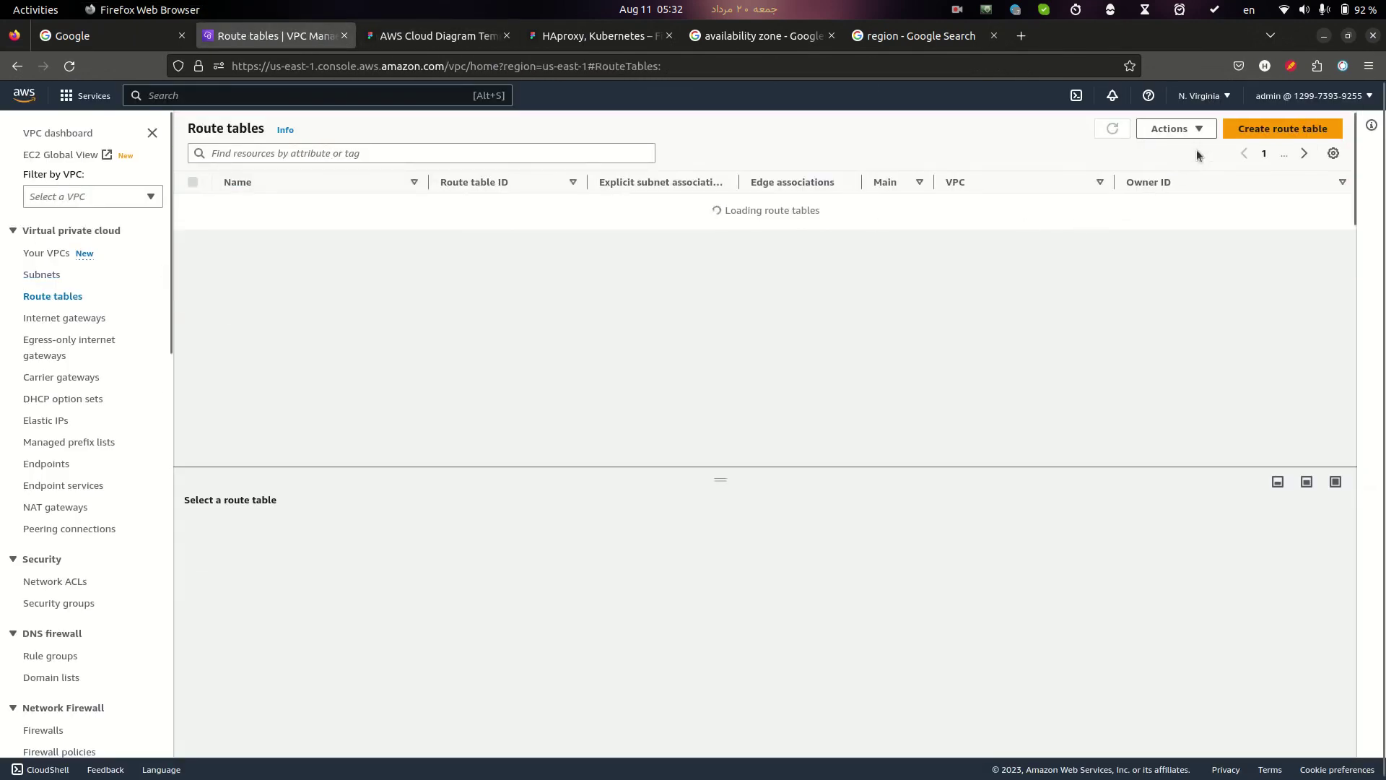
left_click(1275, 130)
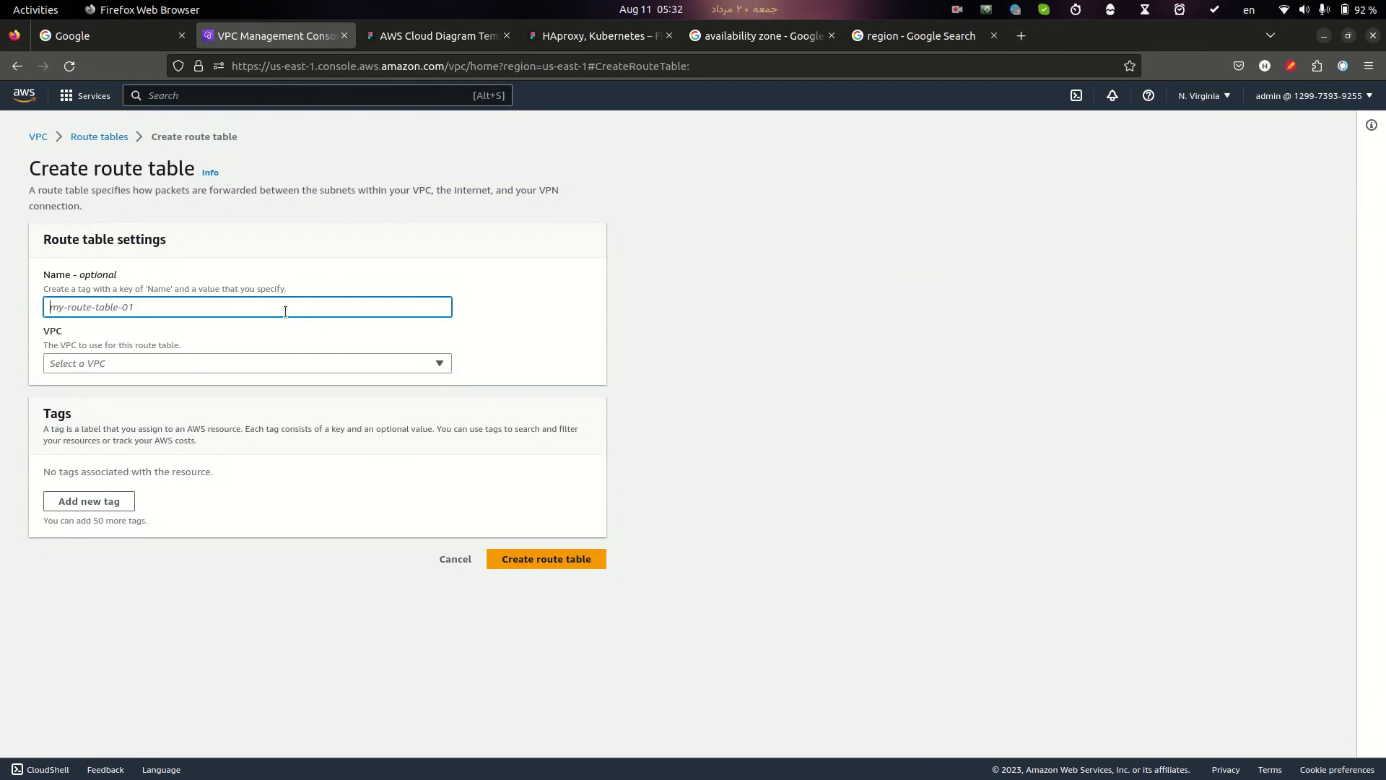
key("ctrl+v")
left_click(139, 363)
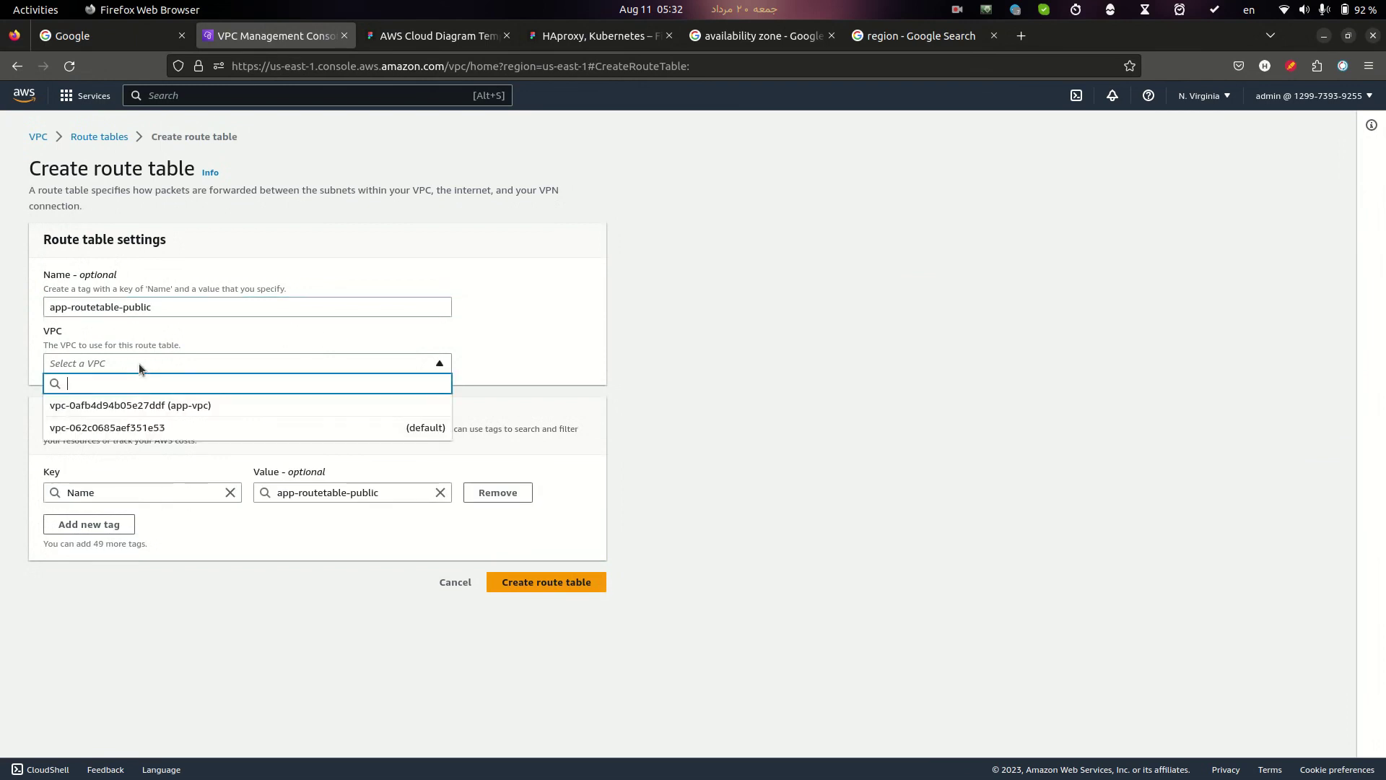
left_click(195, 409)
left_click(586, 575)
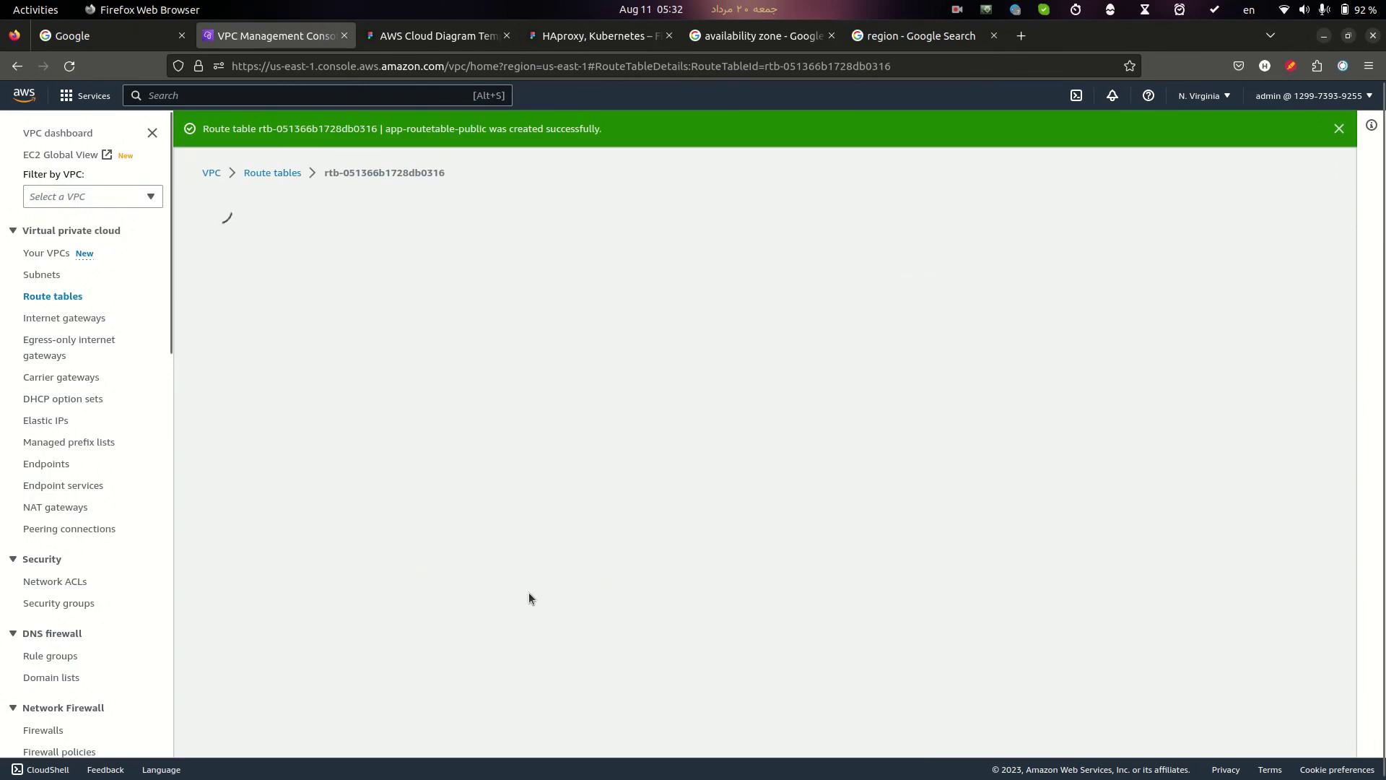
Check the GitHub notes for the public route table's route and subnet associations, and return to its details in AWS.
key("alt+Tab")
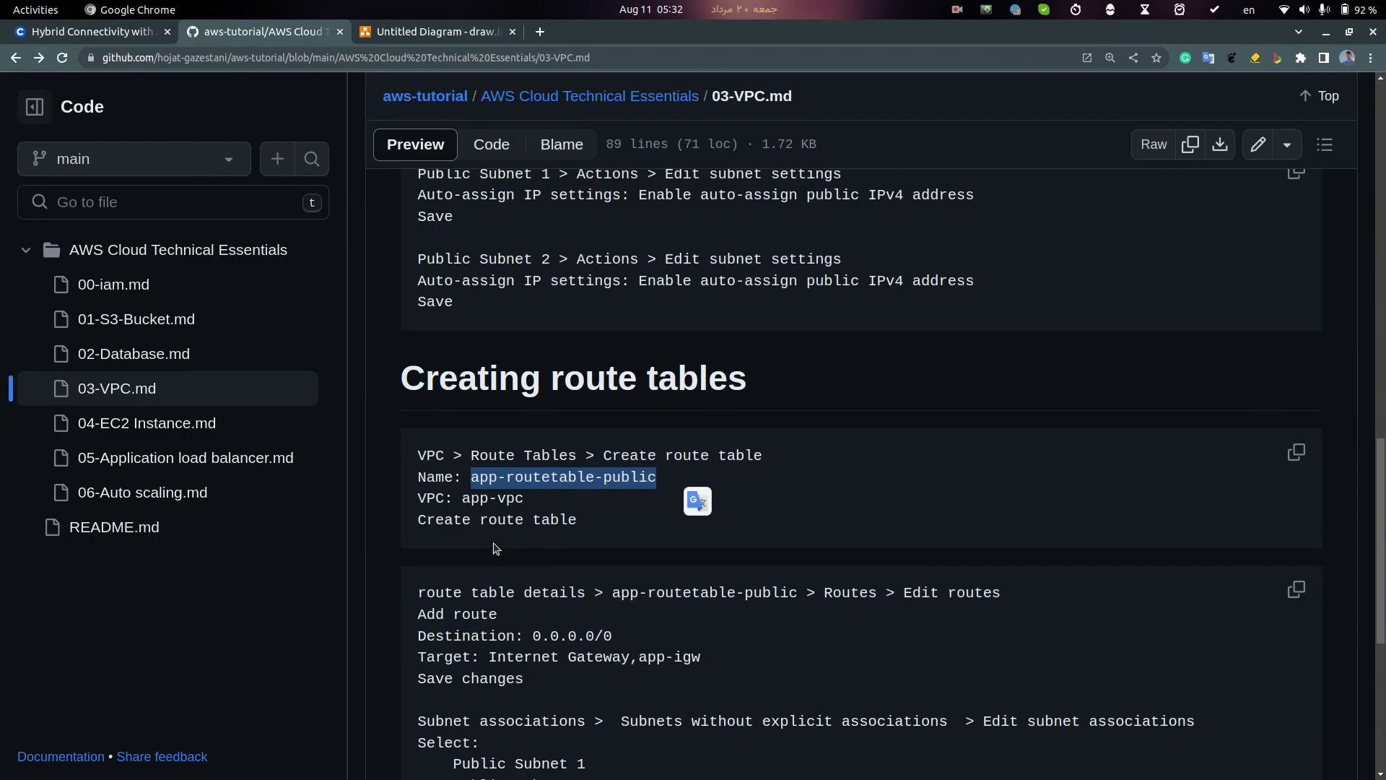
scroll(763, 624, "down", 3)
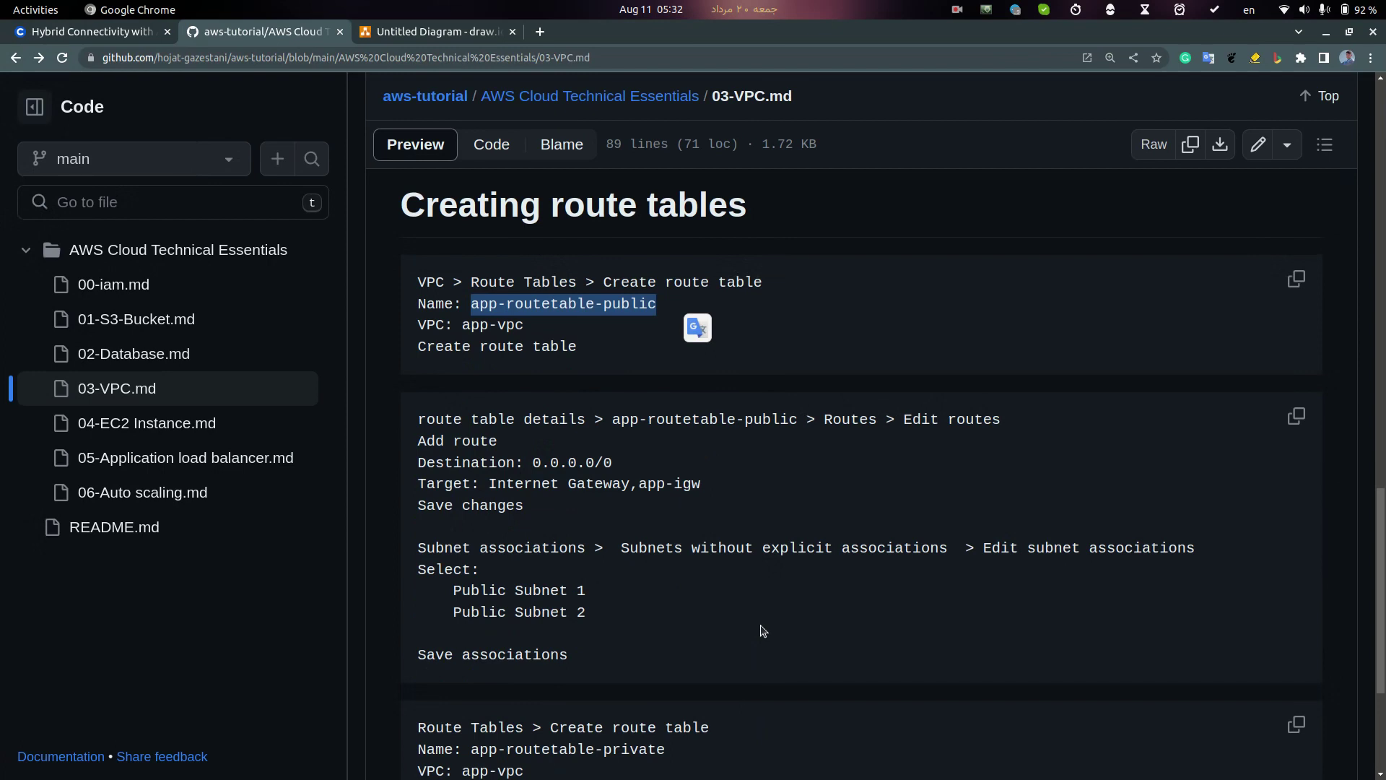
key("alt+Tab")
key("alt+Tab")
key("alt+Tab")
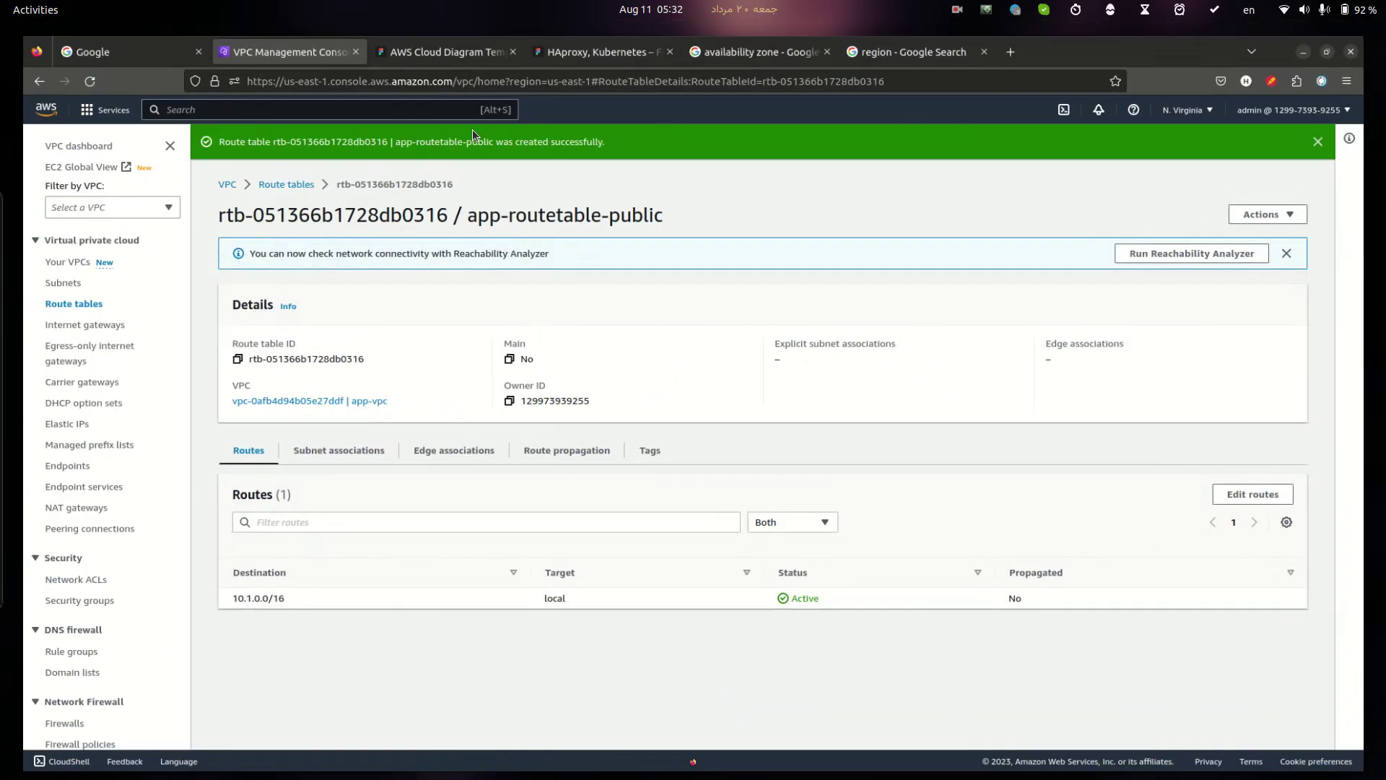
In the Figma diagram, move the router icon inside app-vpc away from the box's edge, closer to the subnet labels.
left_click(437, 36)
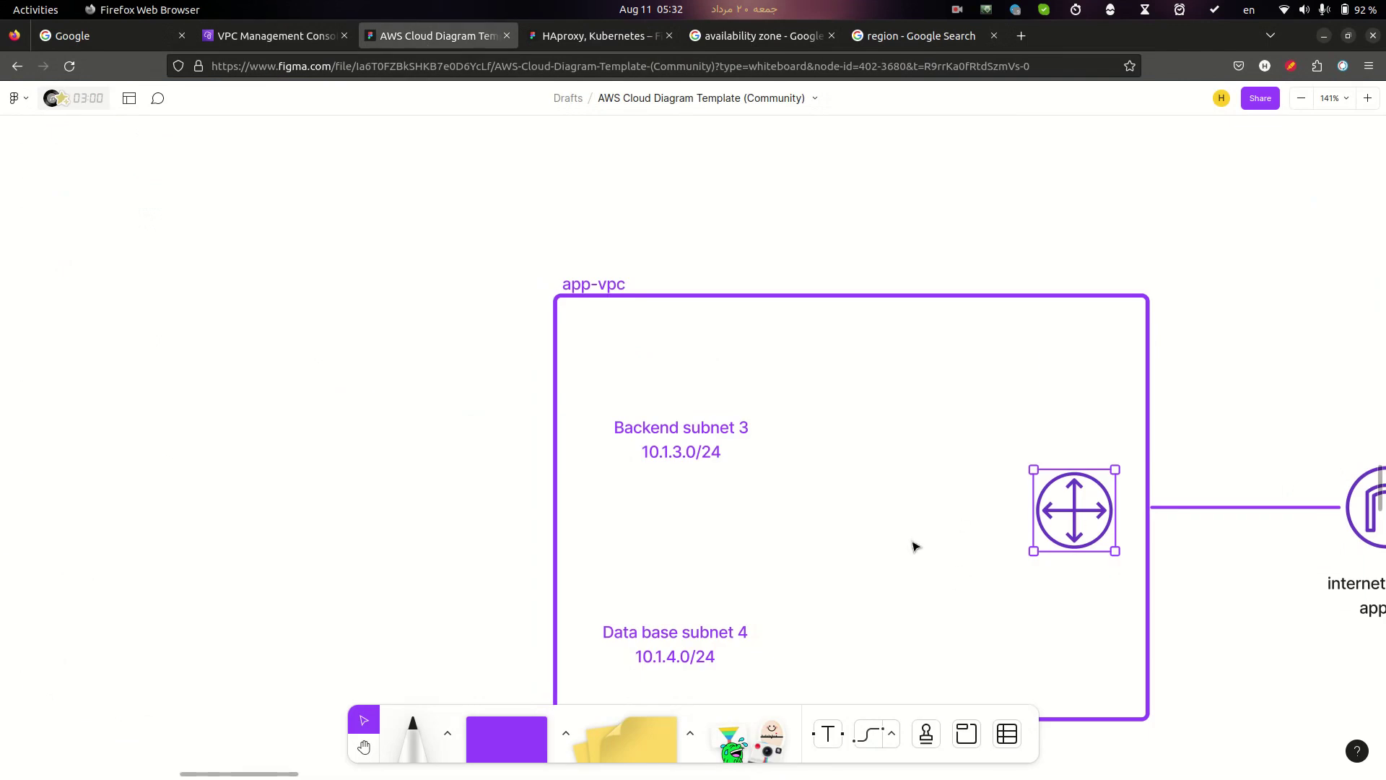
left_click(1270, 586)
scroll(1199, 586, "down", 1)
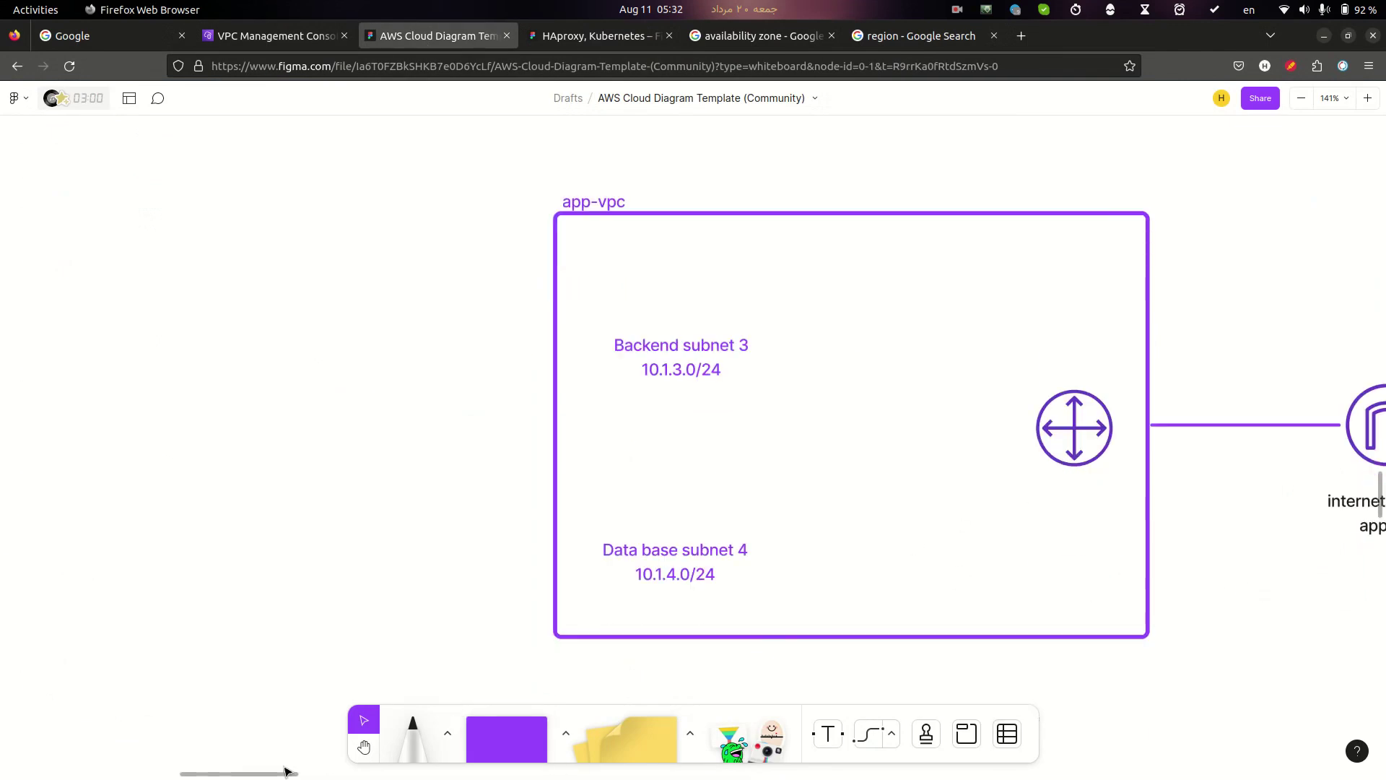
left_click_drag(231, 776, 259, 776)
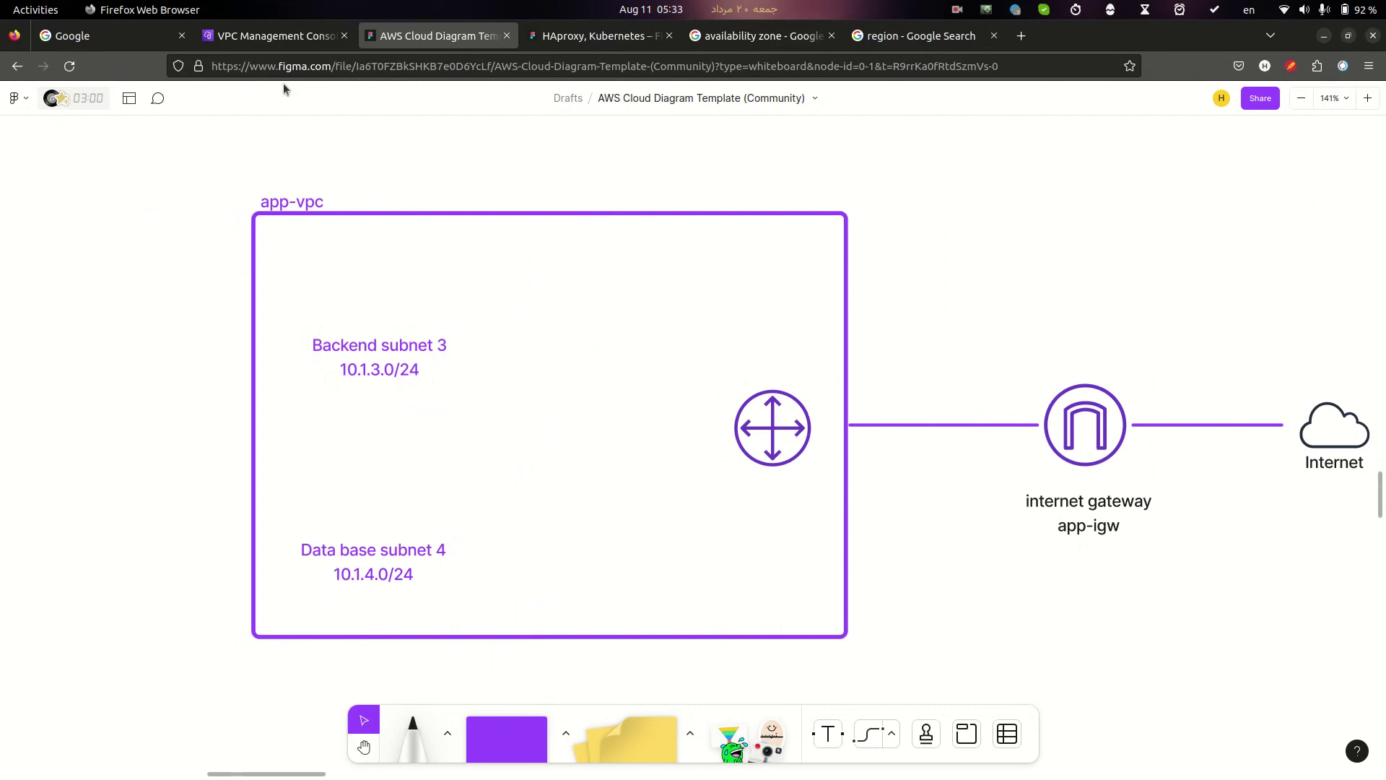
left_click(272, 33)
left_click(457, 36)
left_click_drag(783, 440, 688, 445)
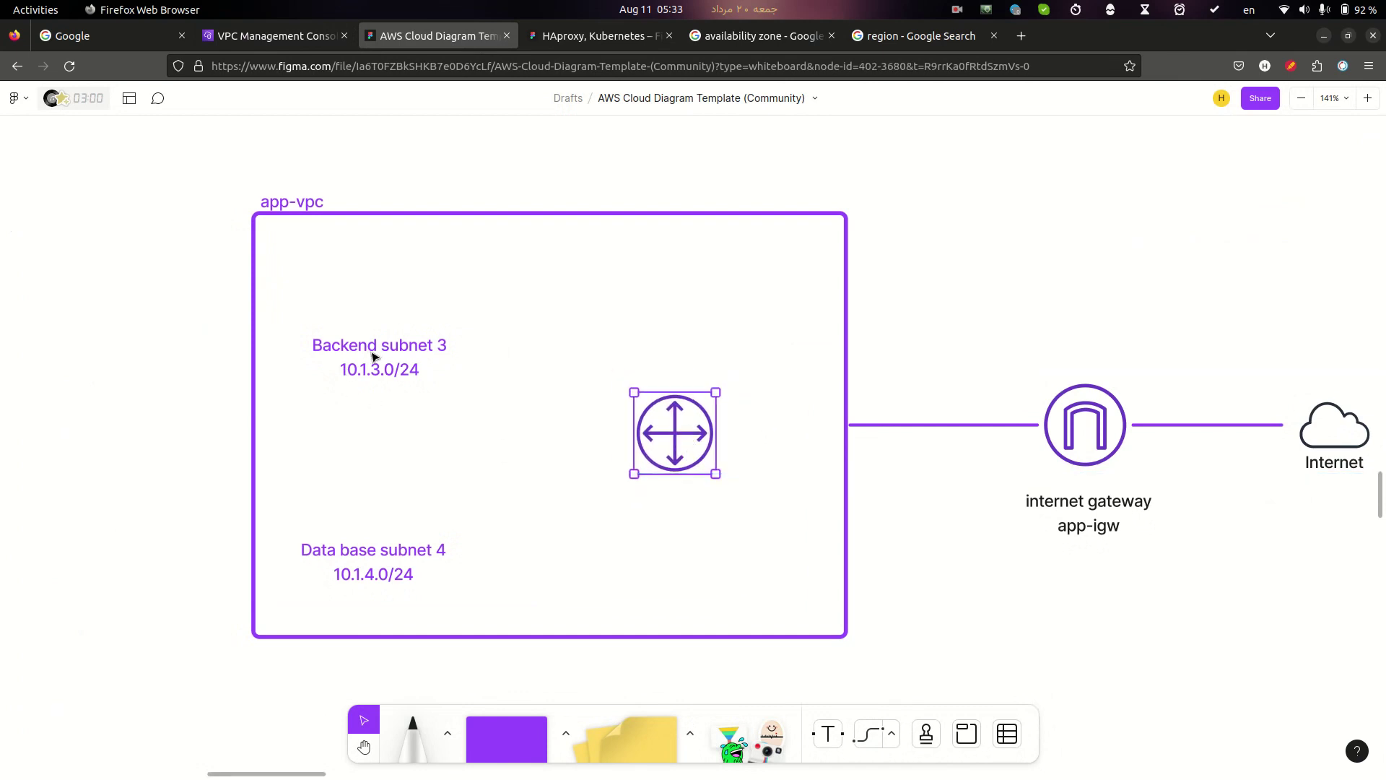